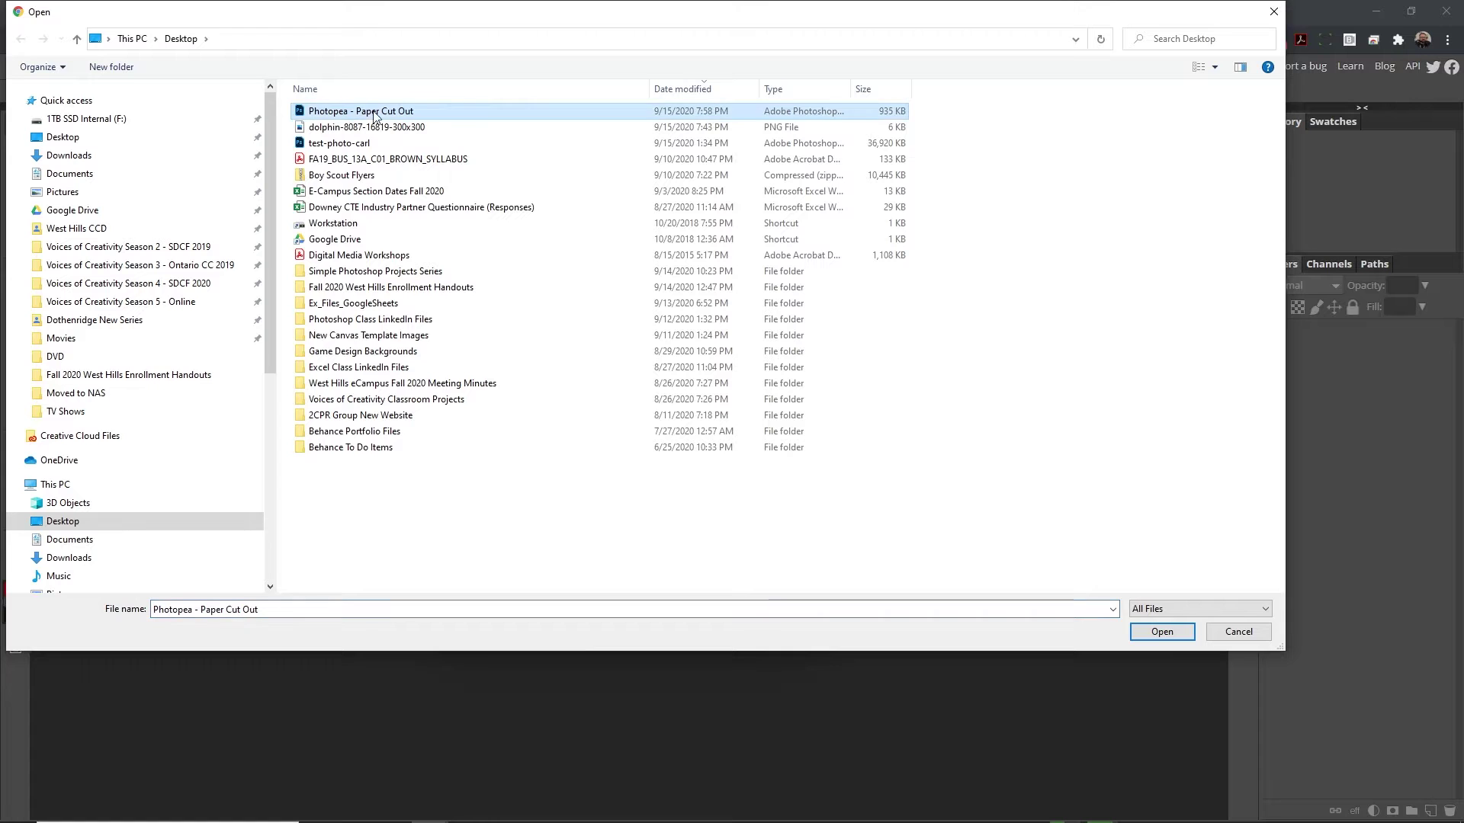
Open the Photopea - Paper Cut Out file from the Desktop.
{"action": "double_click", "coordinate": [354, 113]}
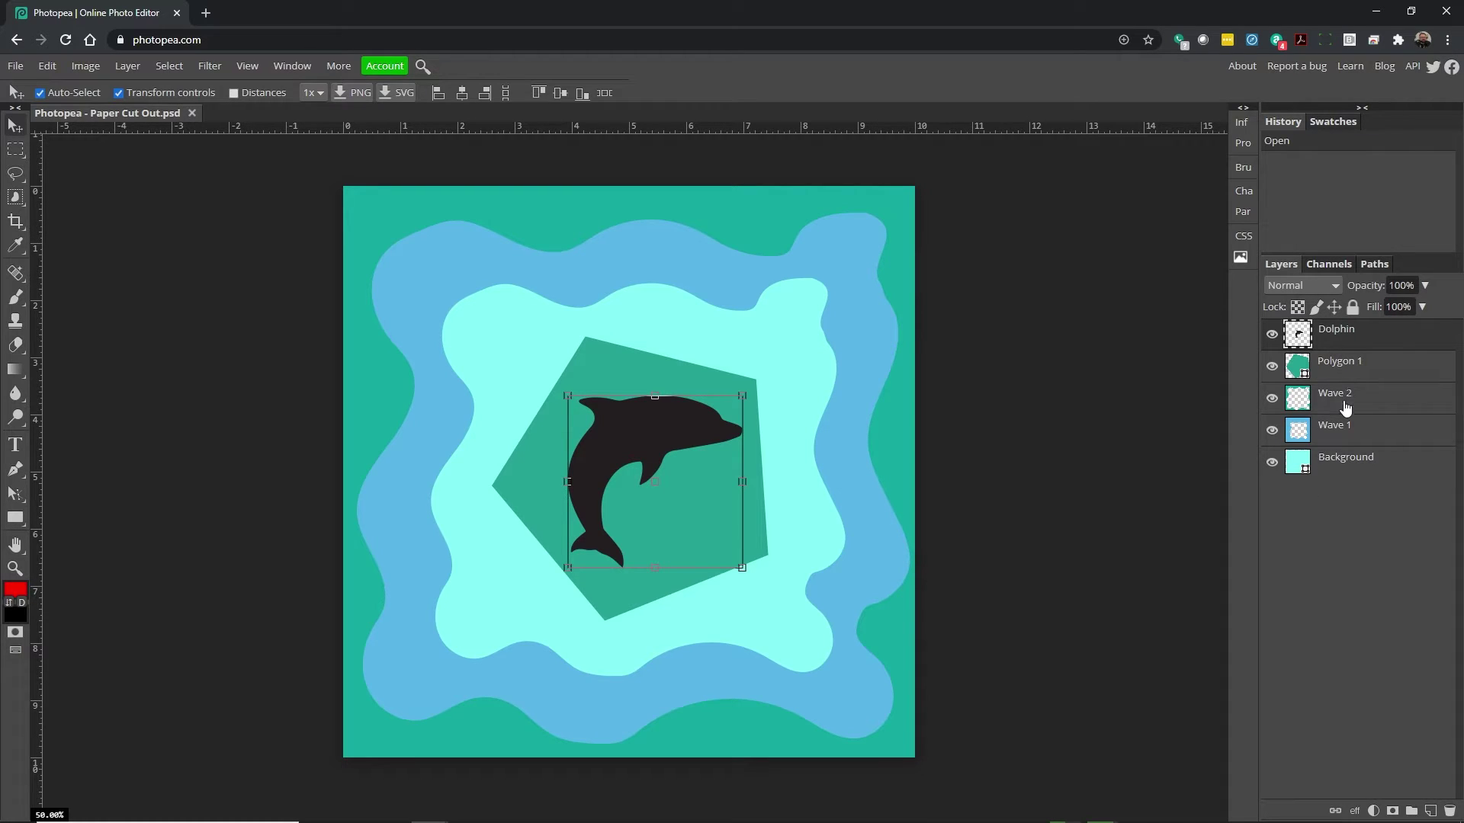
Hide the layers one by one and show them again from Background up to Dolphin to examine what each contains.
{"action": "left_click", "coordinate": [1272, 431]}
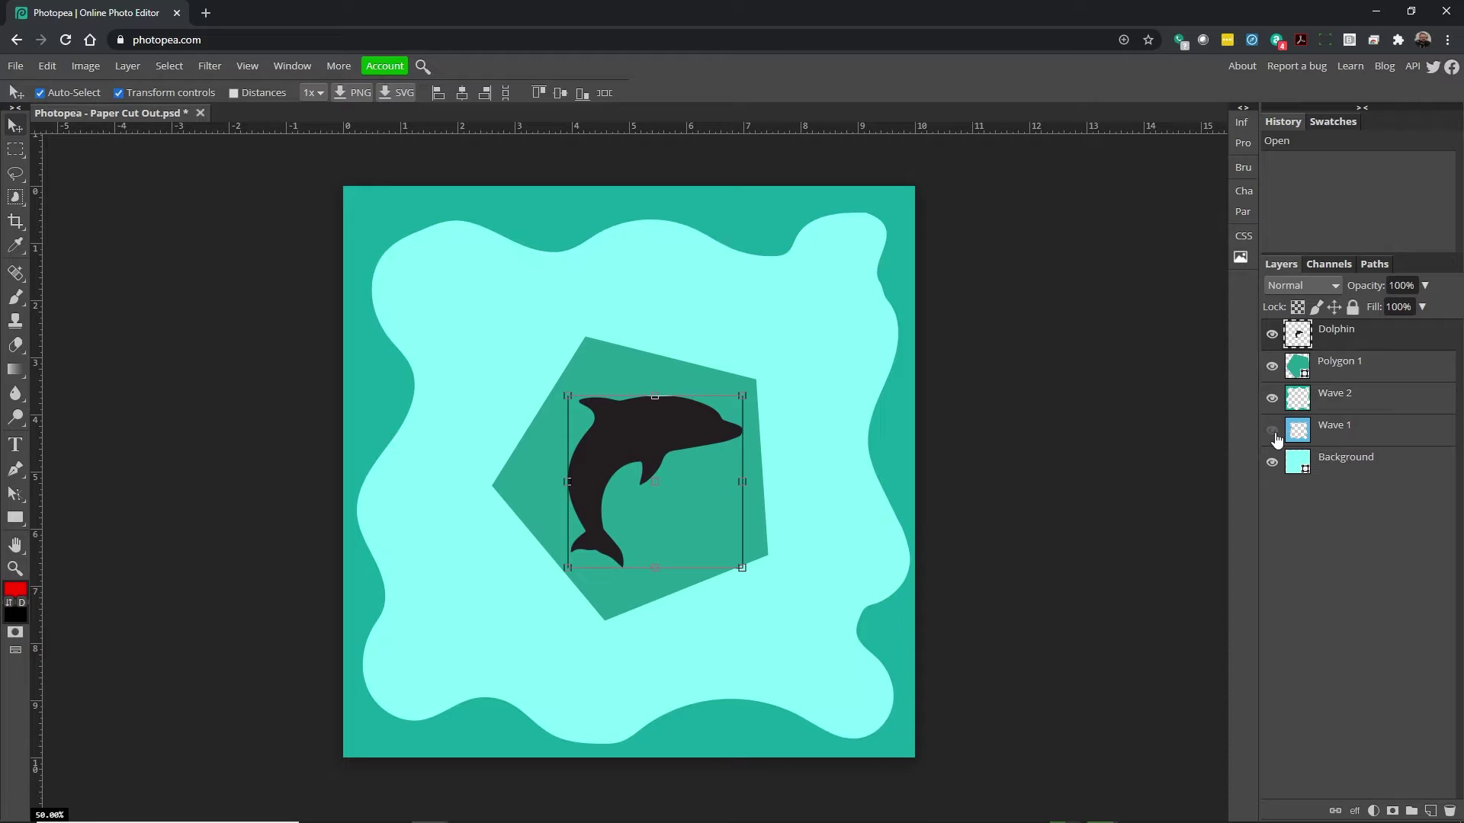
{"action": "left_click", "coordinate": [1271, 401]}
{"action": "left_click", "coordinate": [1270, 368]}
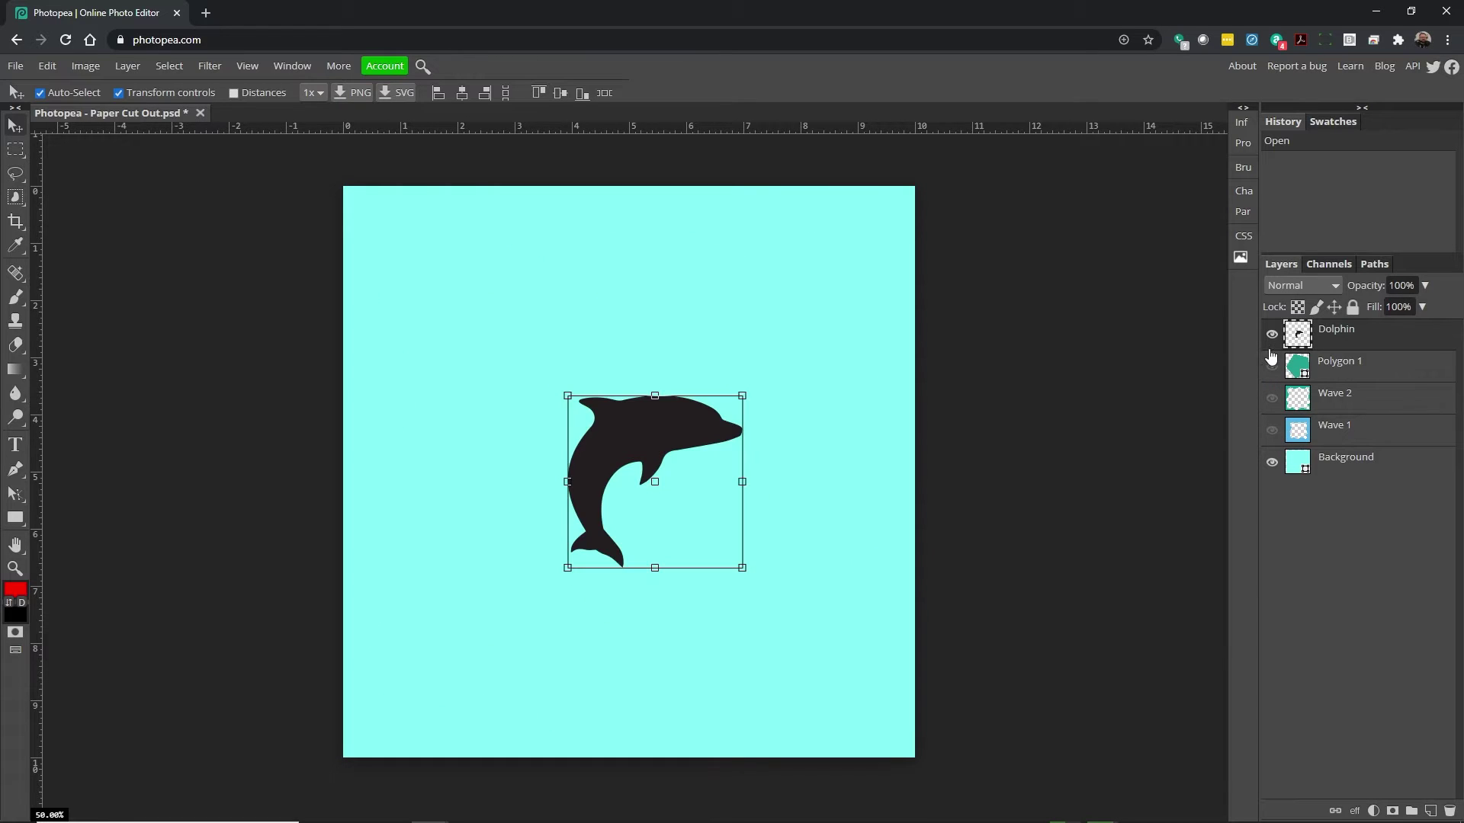
{"action": "left_click", "coordinate": [1270, 337]}
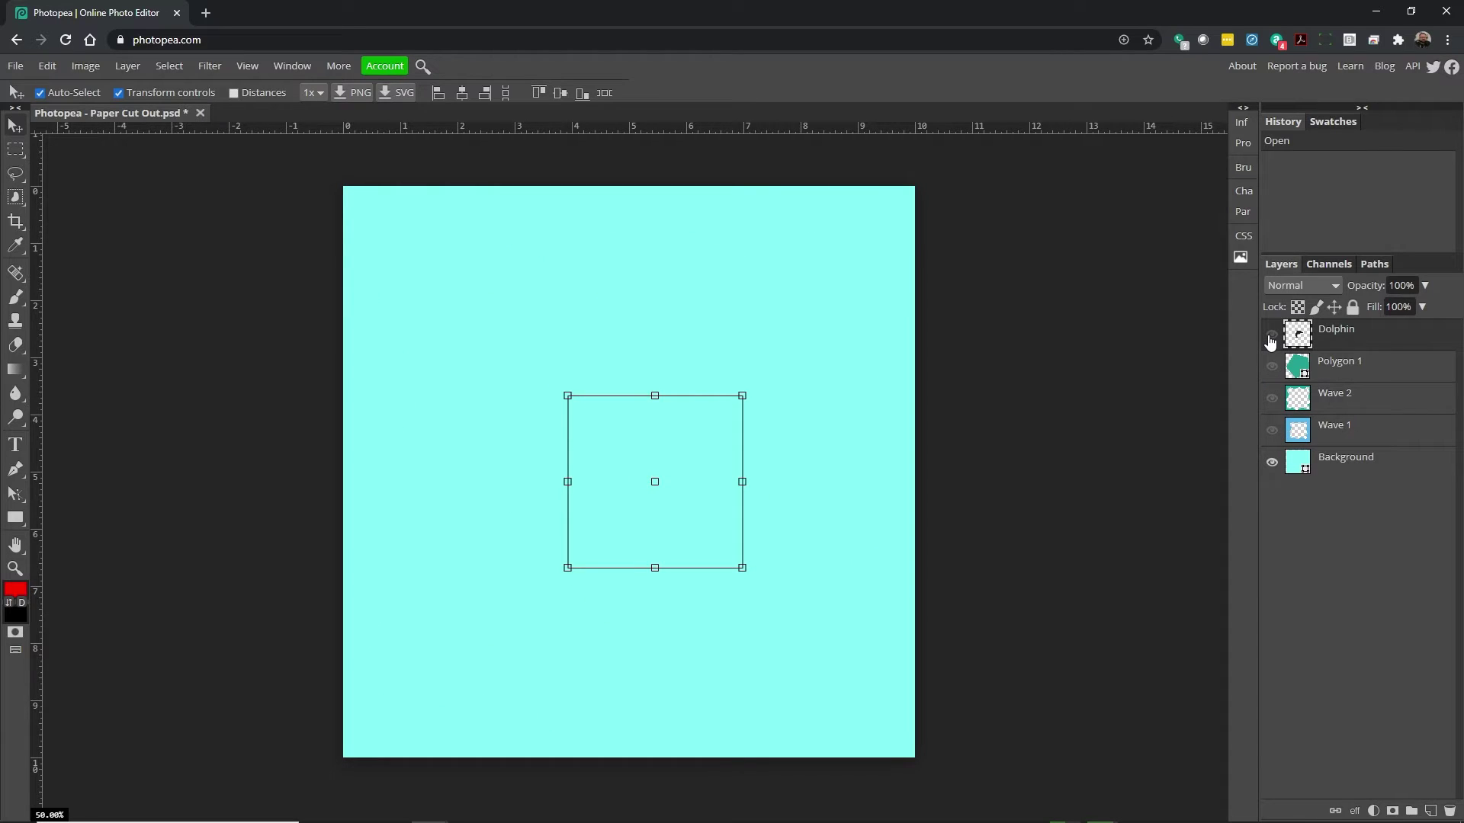
{"action": "left_click", "coordinate": [1271, 463]}
{"action": "left_click", "coordinate": [1271, 463]}
{"action": "left_click", "coordinate": [1271, 431]}
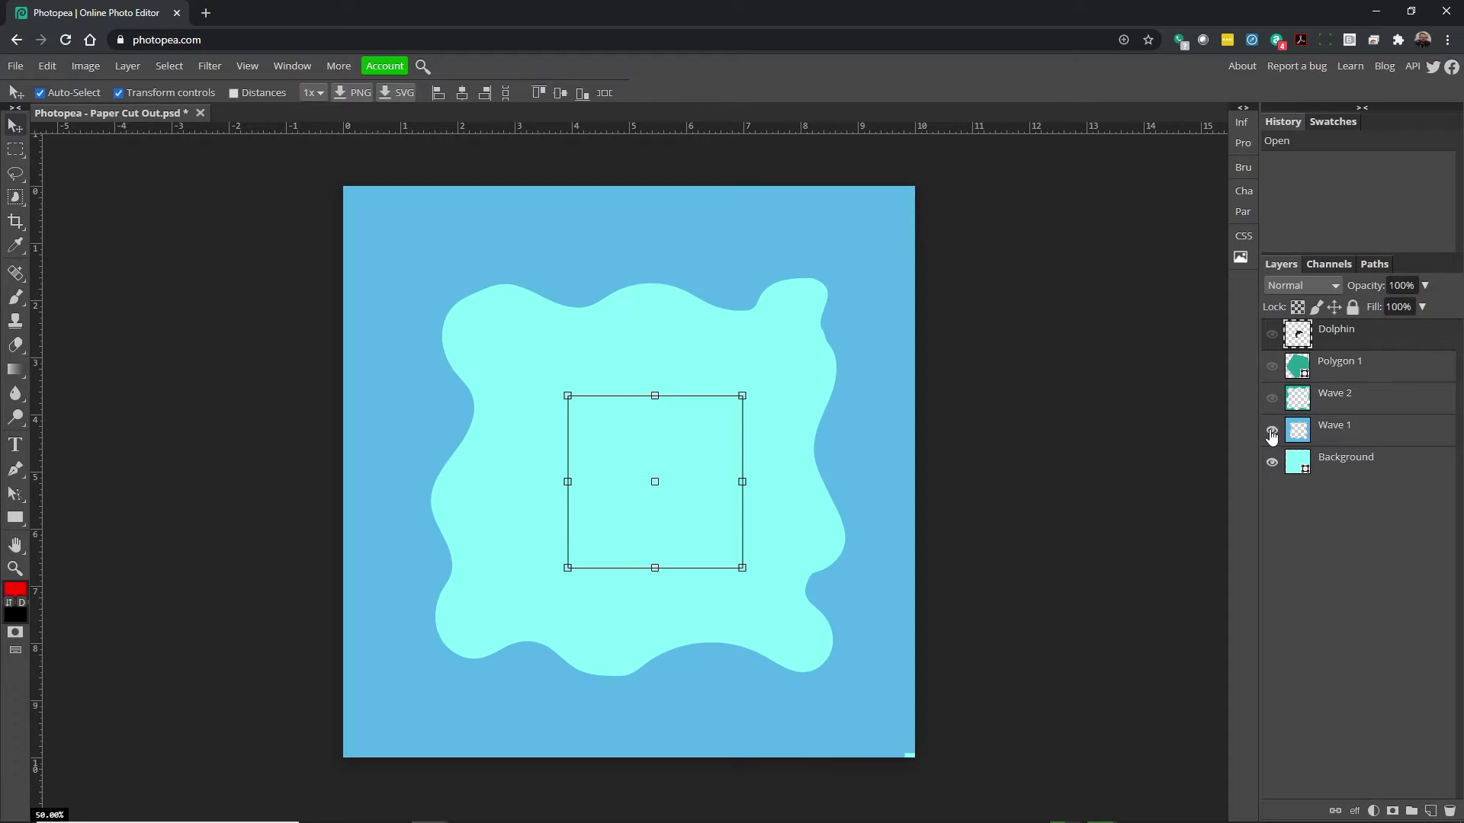
{"action": "left_click", "coordinate": [1272, 398]}
{"action": "left_click", "coordinate": [1272, 365]}
{"action": "left_click", "coordinate": [1271, 335]}
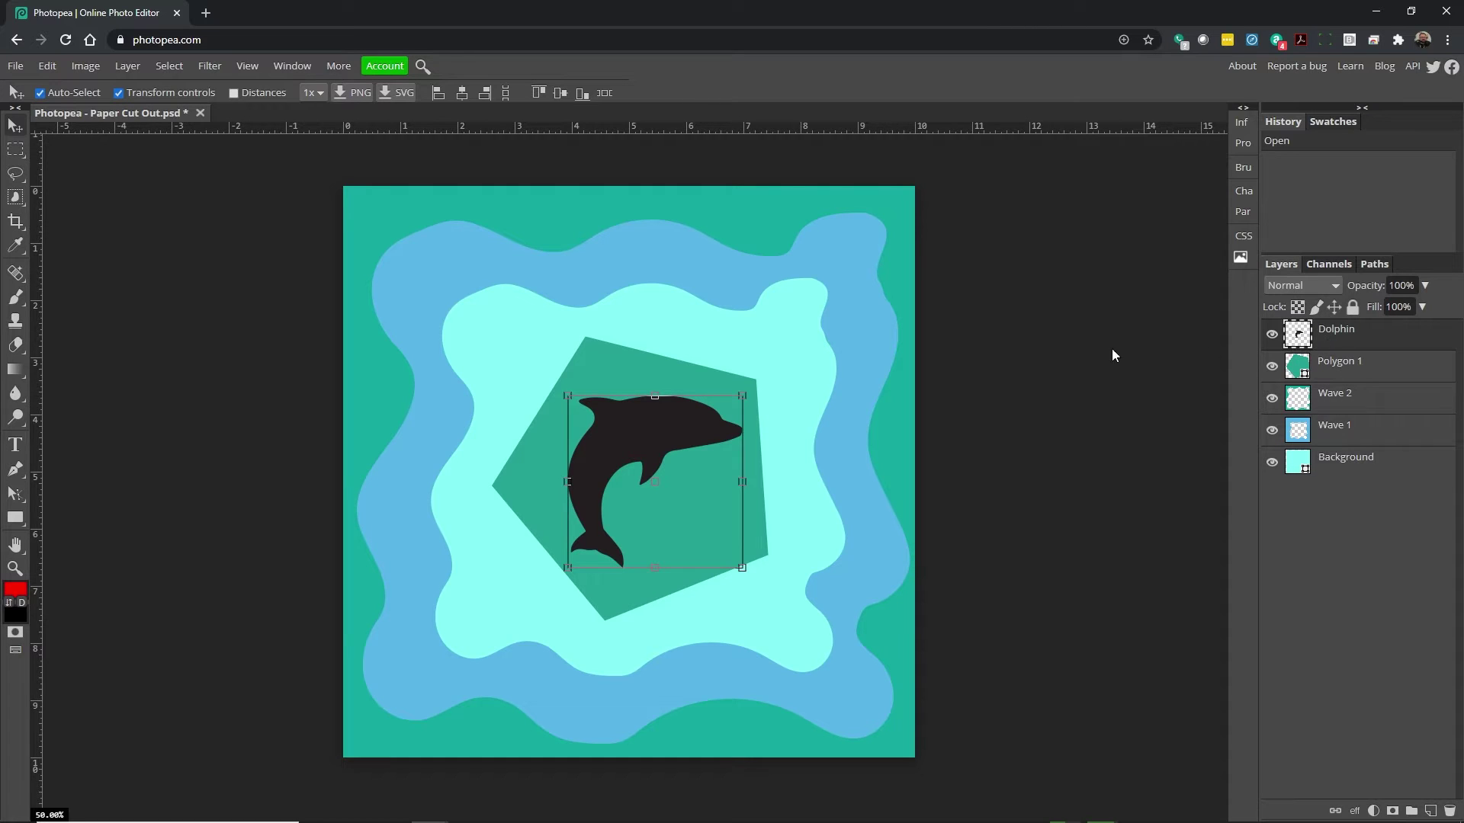
Add a Color Overlay effect in light grey b3b3b3 to the Dolphin layer.
{"action": "left_click", "coordinate": [1356, 813]}
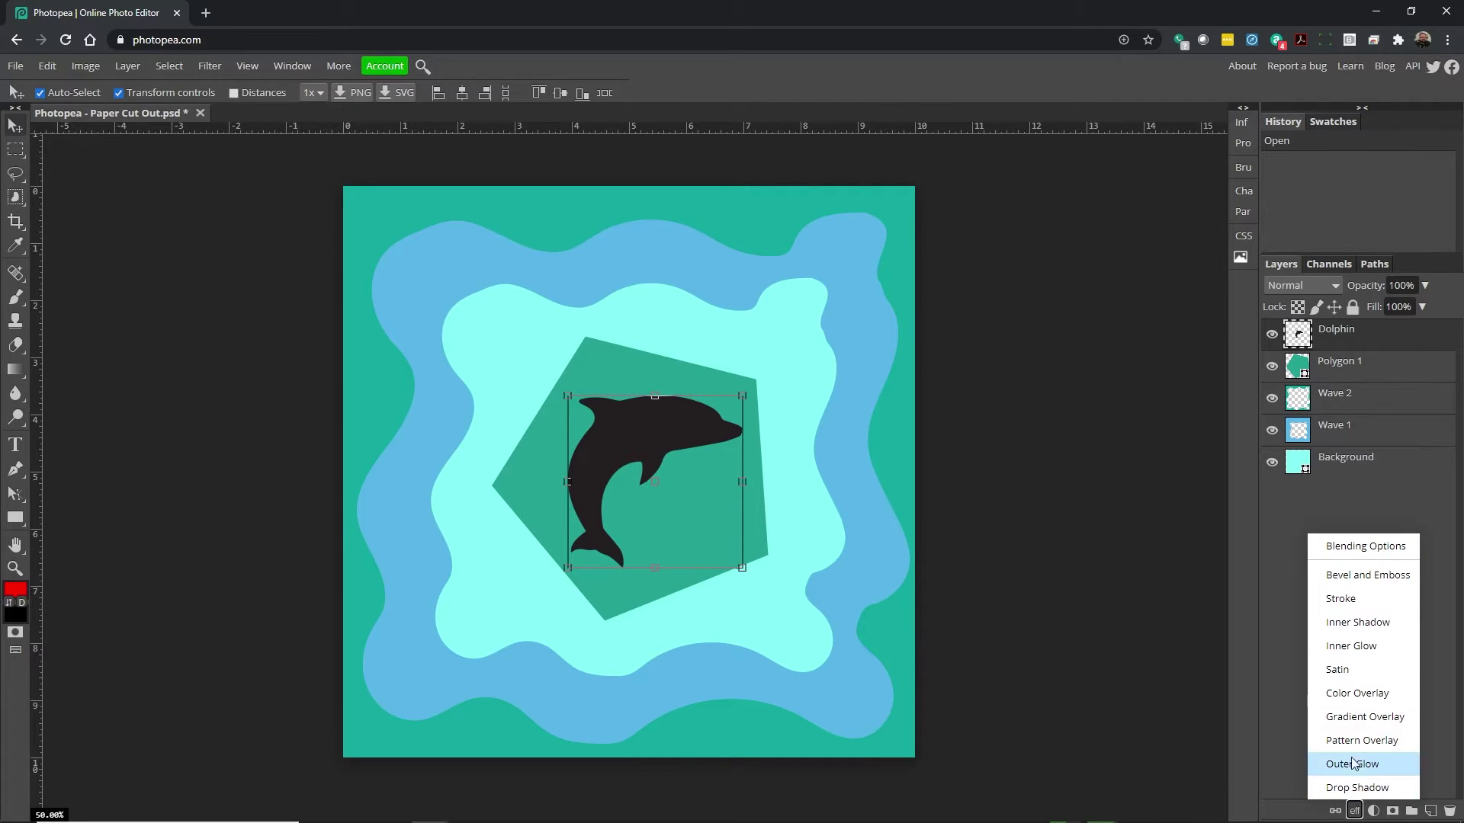
{"action": "left_click", "coordinate": [1358, 695]}
{"action": "left_click_drag", "start_coordinate": [406, 180], "coordinate": [684, 112]}
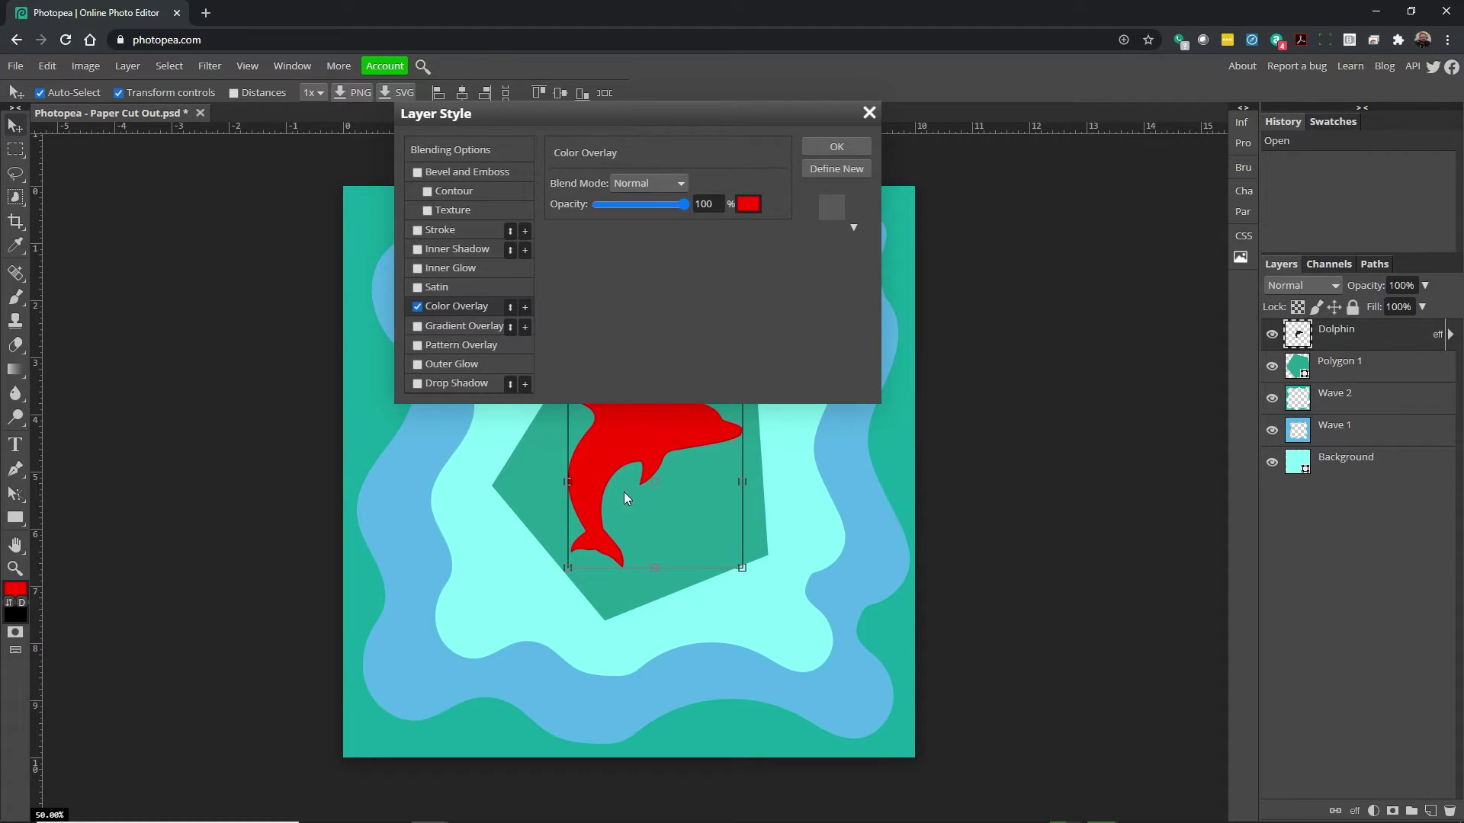
{"action": "left_click", "coordinate": [747, 205]}
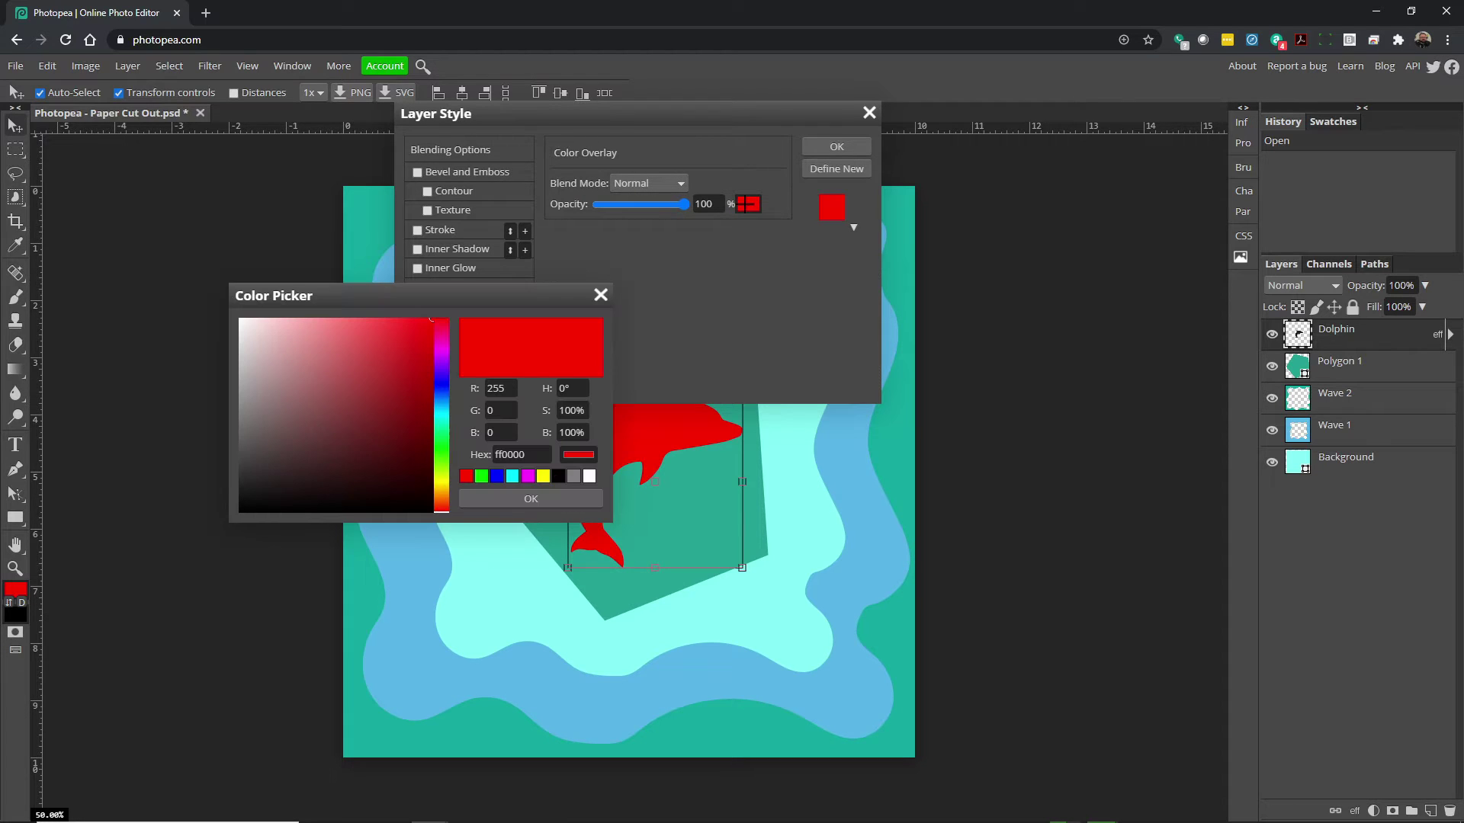
{"action": "mouse_move", "coordinate": [283, 393]}
{"action": "left_mouse_down"}
{"action": "mouse_move", "coordinate": [219, 402]}
{"action": "mouse_move", "coordinate": [226, 386]}
{"action": "left_mouse_up"}
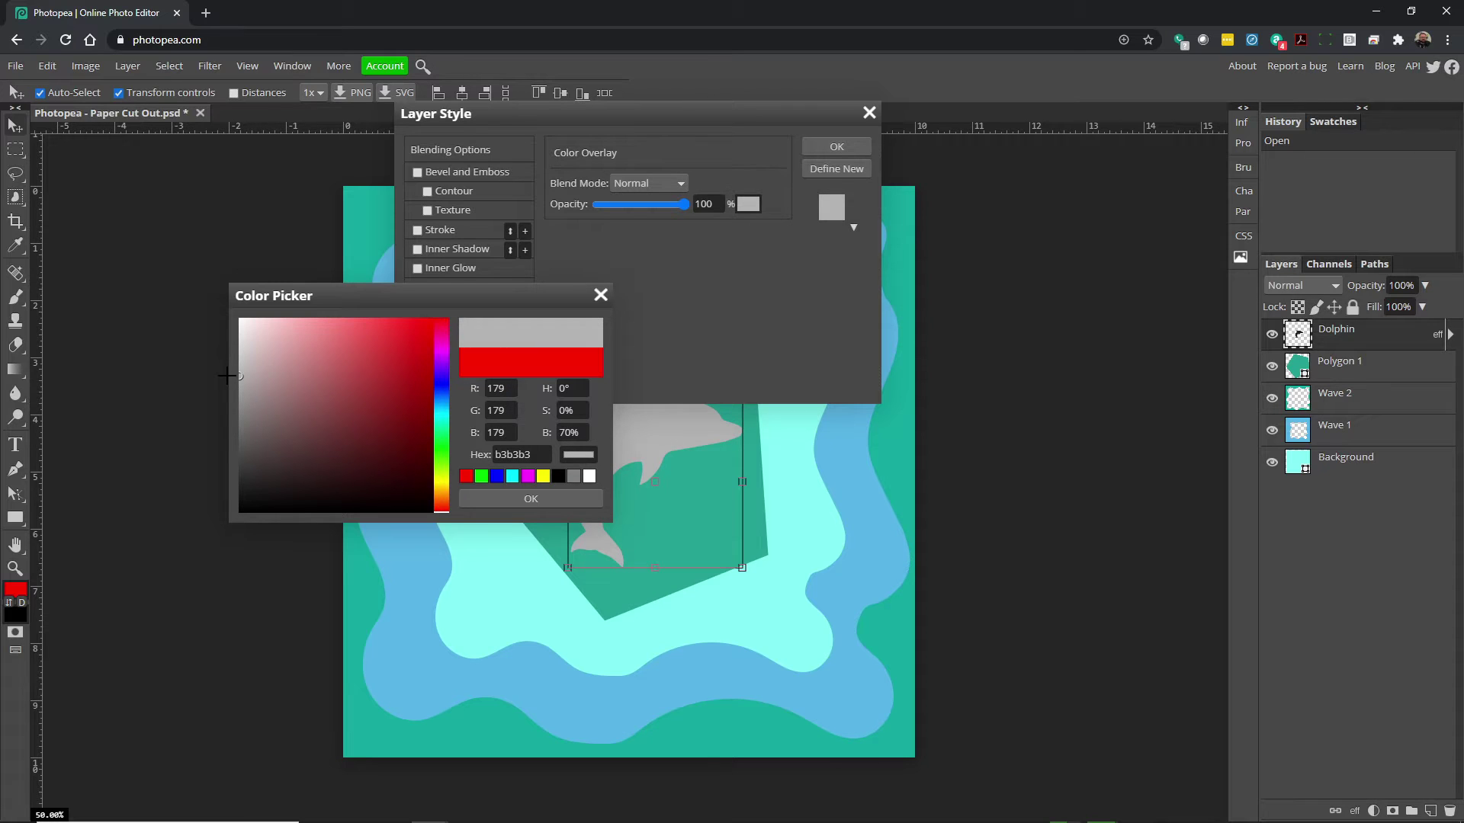
{"action": "left_click", "coordinate": [531, 500]}
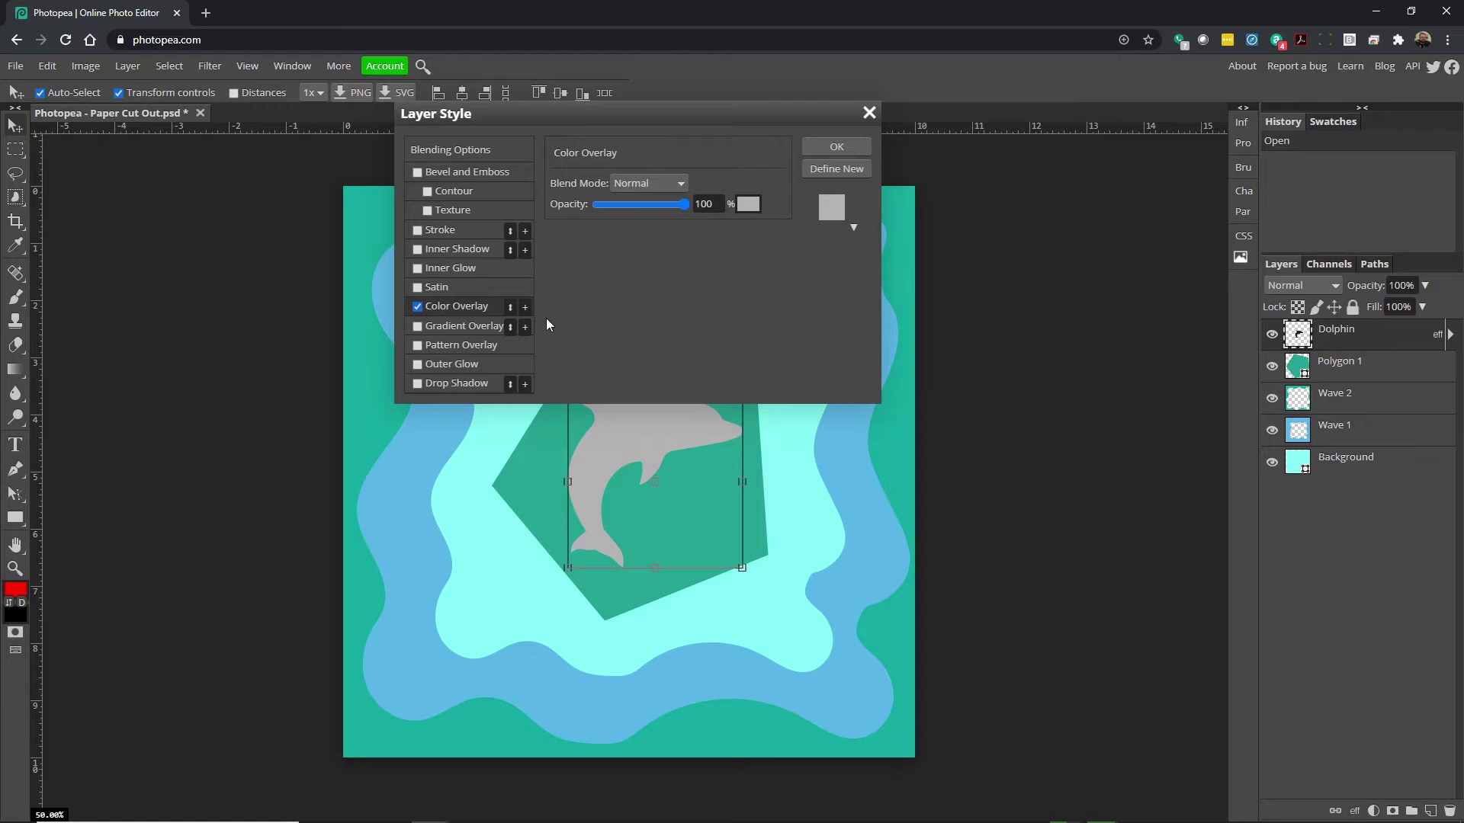
Add a Drop Shadow to the Dolphin layer with an angle of 130° and a distance of 16 px, and apply the layer style.
{"action": "left_click", "coordinate": [439, 385]}
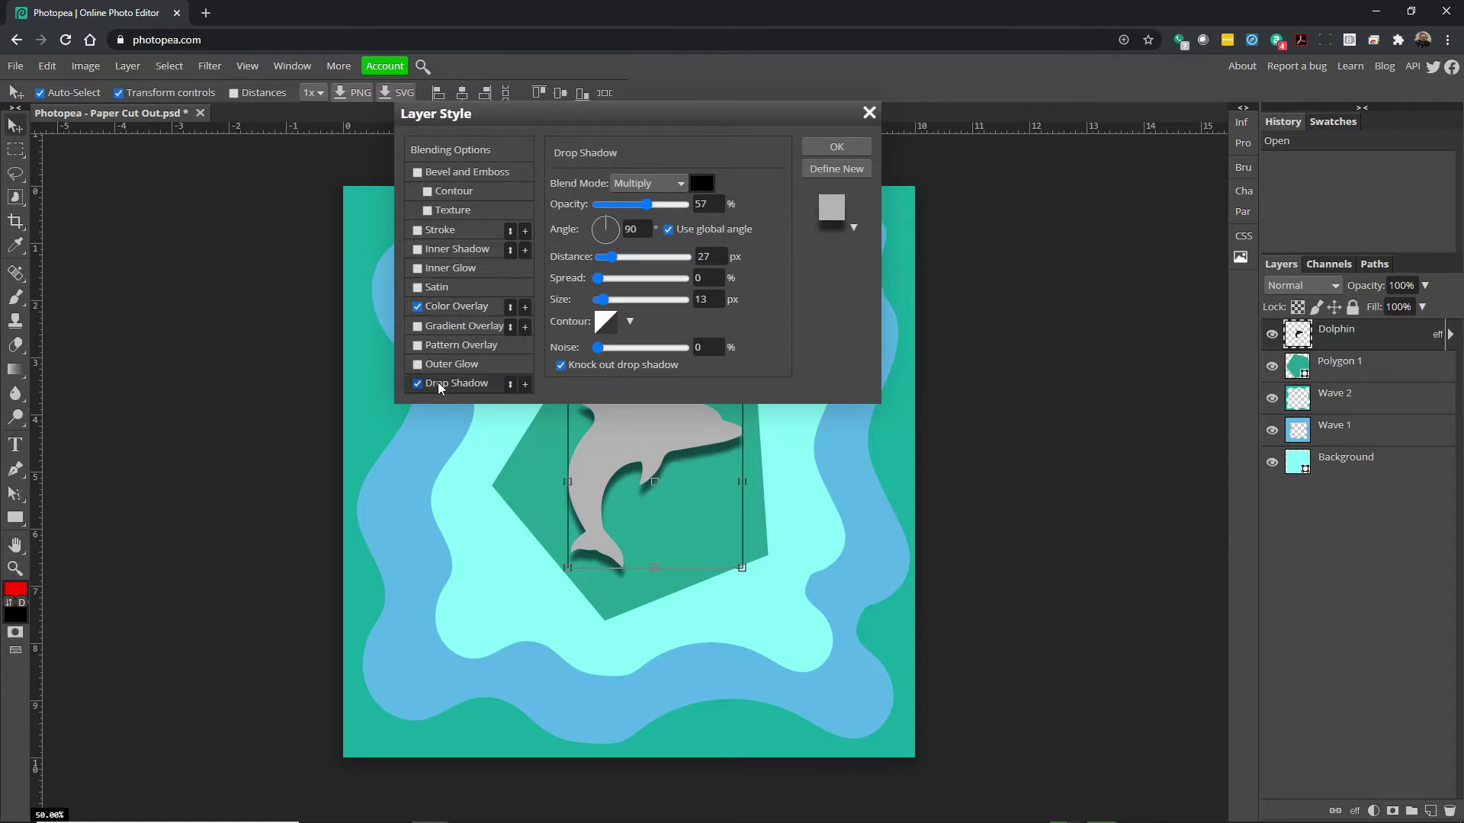
{"action": "left_click_drag", "start_coordinate": [666, 105], "coordinate": [311, 149]}
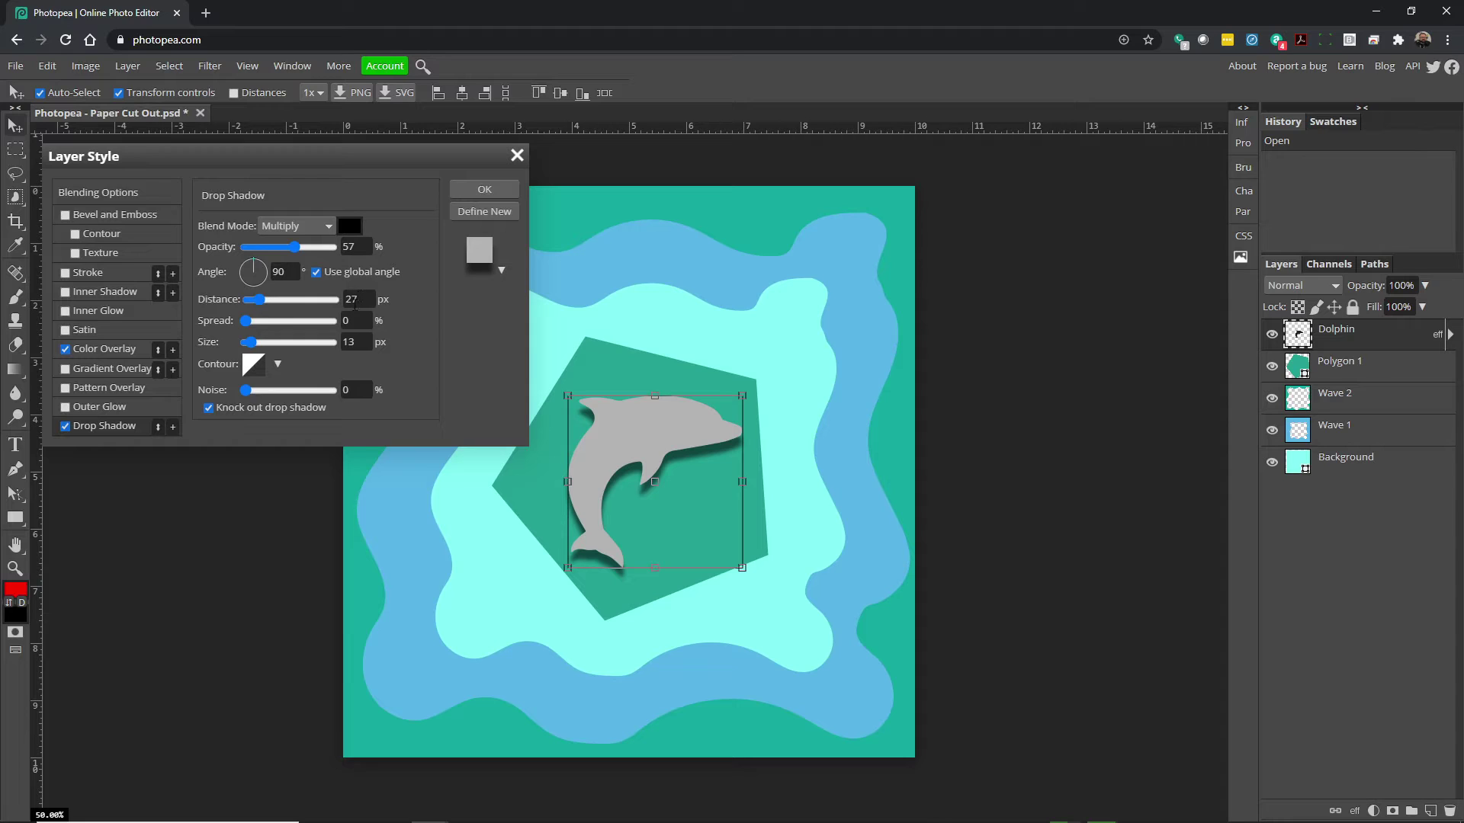
{"action": "left_click_drag", "start_coordinate": [252, 268], "coordinate": [252, 269]}
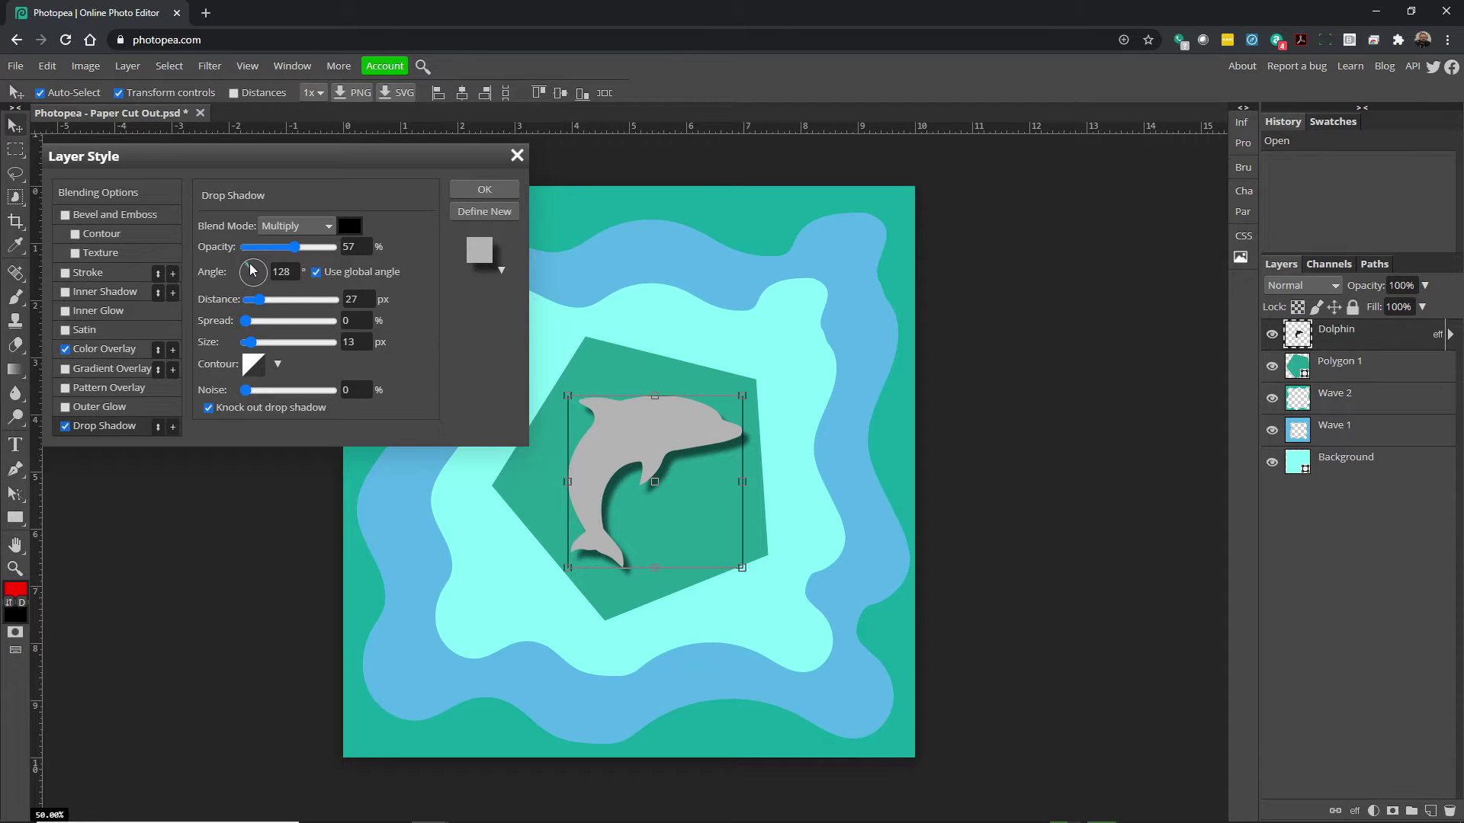
{"action": "left_click", "coordinate": [269, 273]}
{"action": "double_click", "coordinate": [269, 273]}
{"action": "type", "text": "130"}
{"action": "left_click", "coordinate": [419, 276]}
{"action": "left_click_drag", "start_coordinate": [257, 306], "coordinate": [255, 306]}
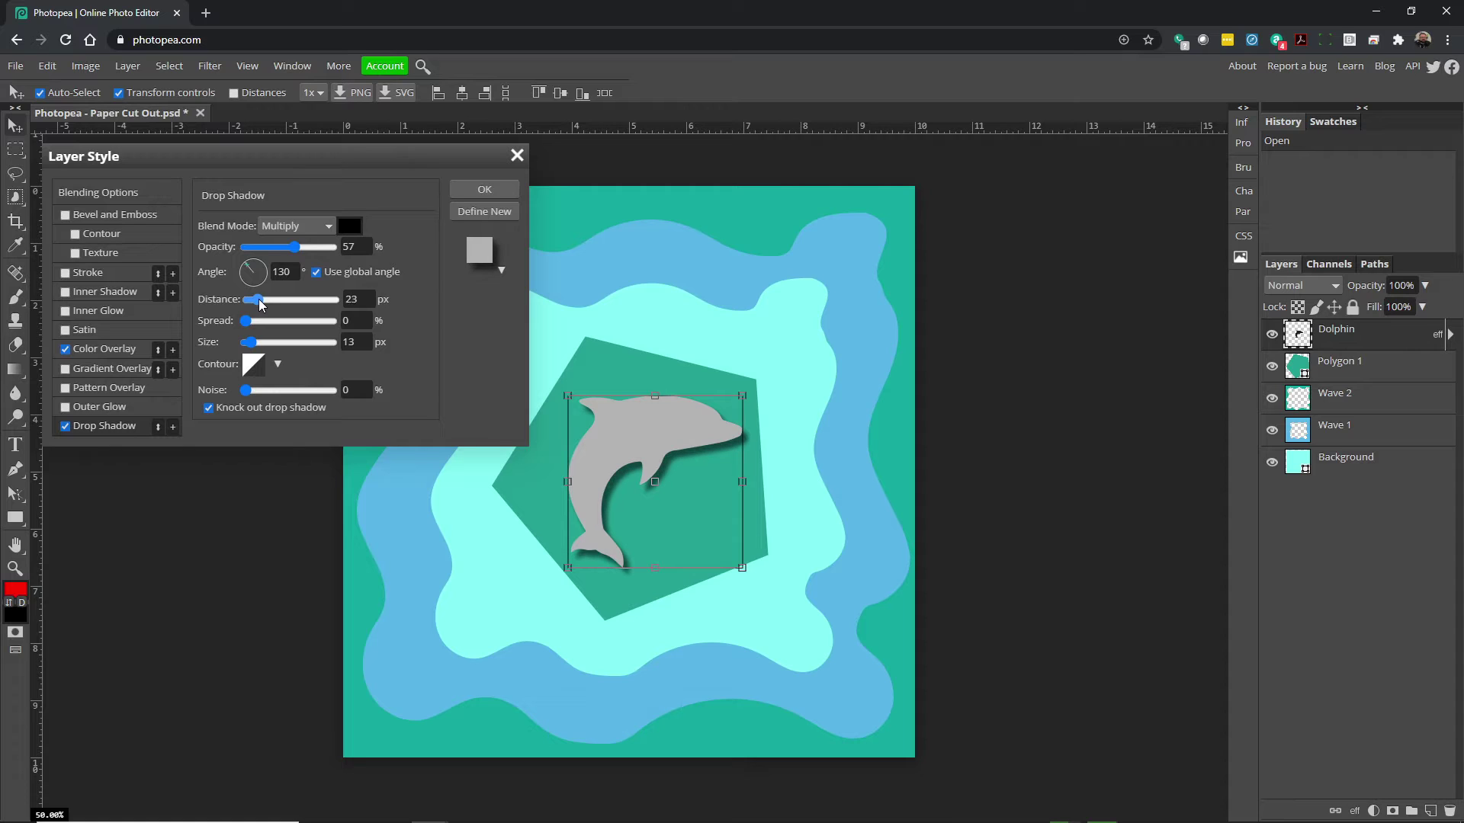
{"action": "left_click_drag", "start_coordinate": [256, 303], "coordinate": [257, 302]}
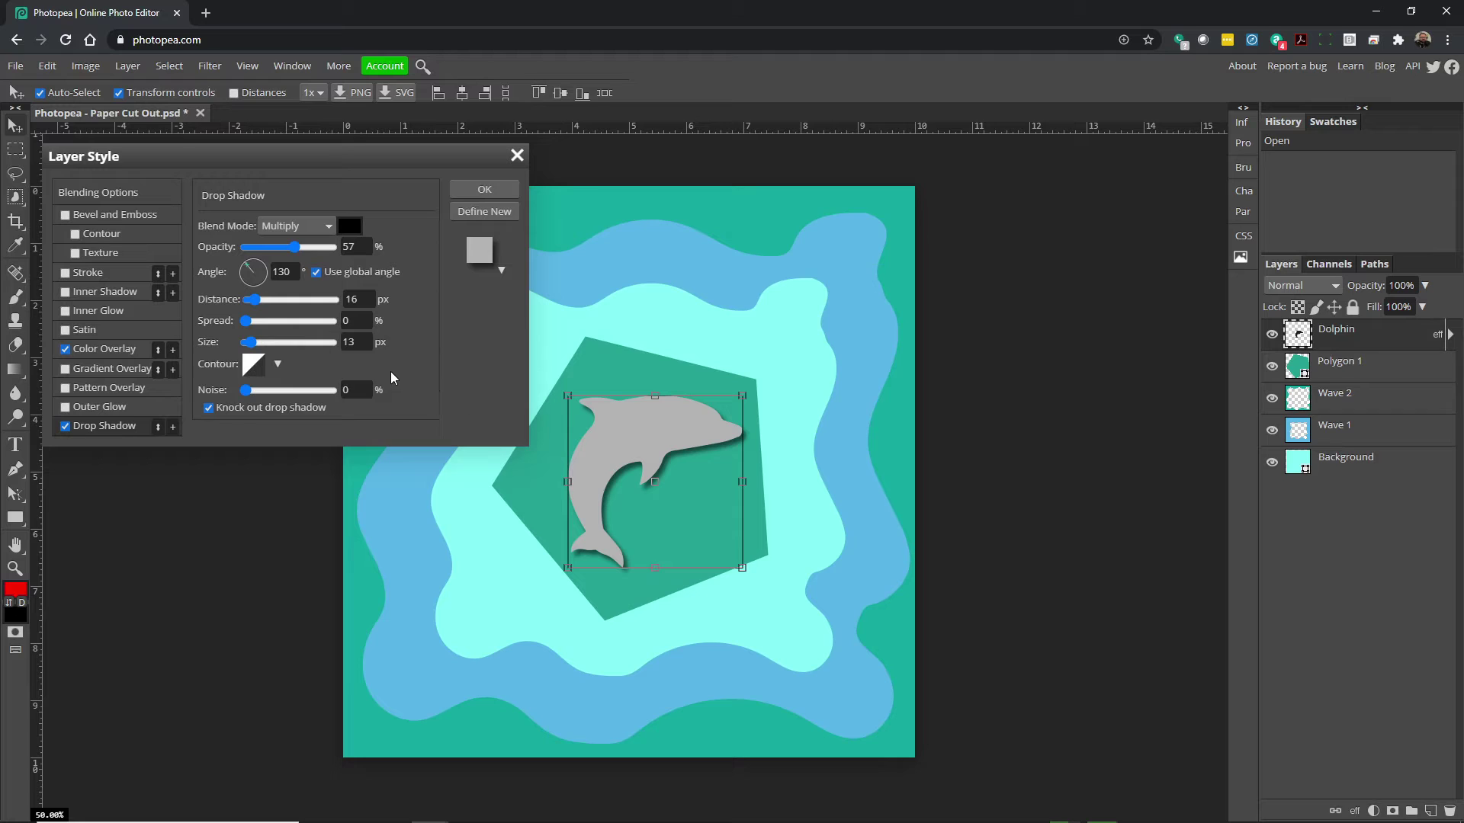
{"action": "left_click", "coordinate": [467, 192]}
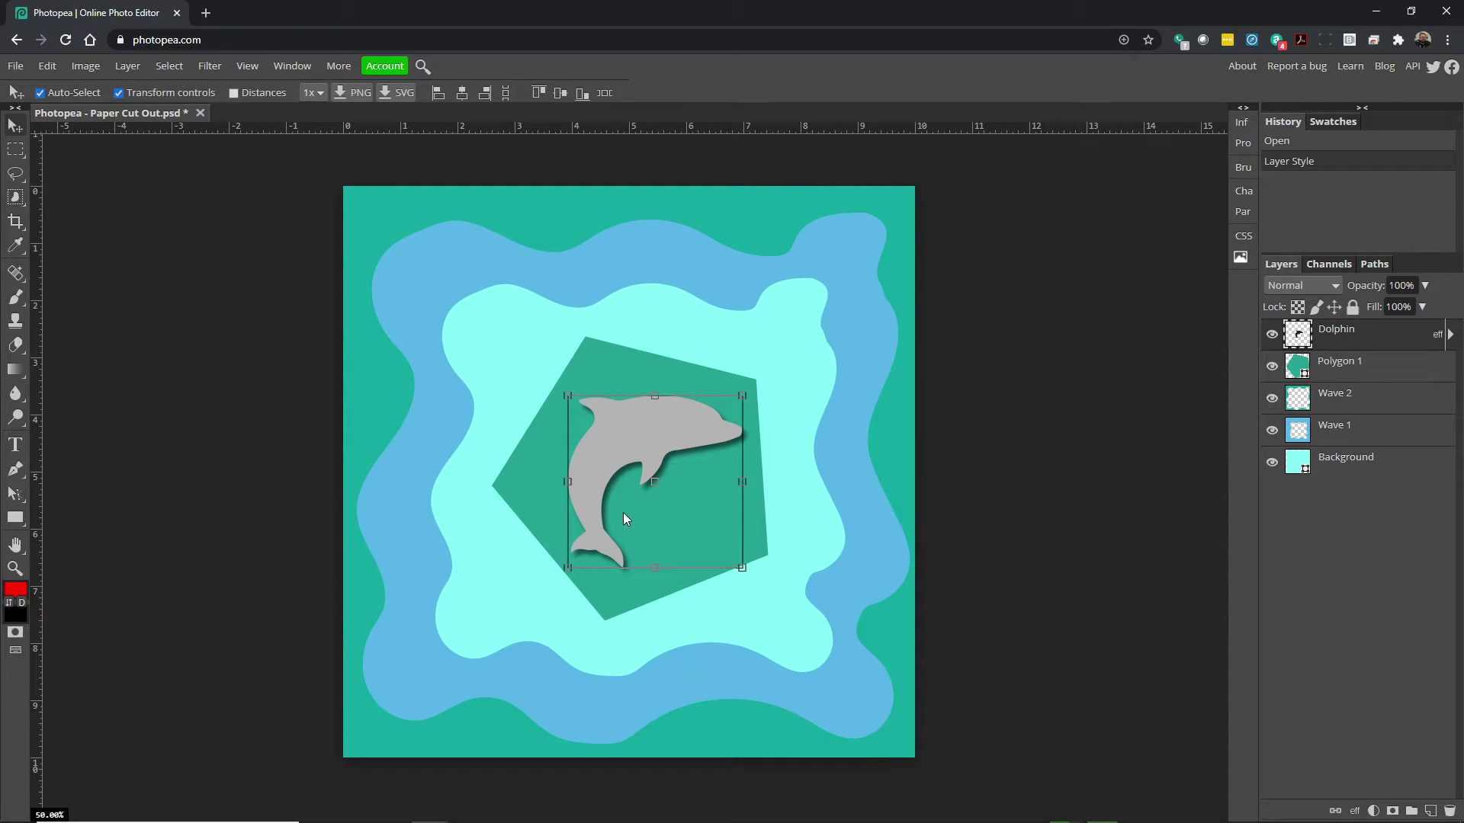
{"action": "key", "text": "ctrl+s"}
Add a Drop Shadow to the Polygon 1 layer with distance 26 px, spread 5% and size 22 px.
{"action": "left_click", "coordinate": [1349, 373]}
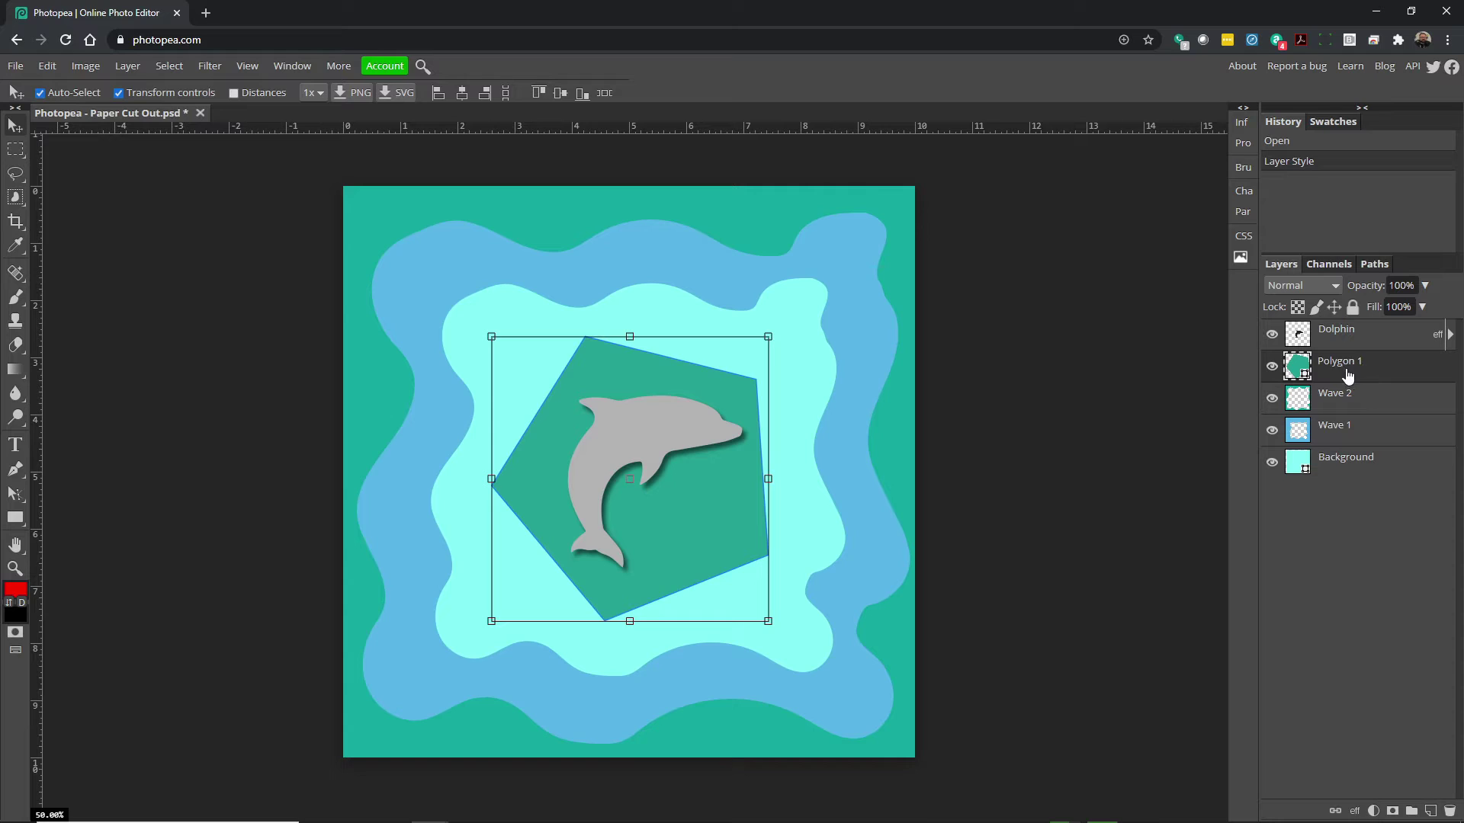
{"action": "key", "text": "ctrl+s"}
{"action": "left_click", "coordinate": [1356, 811]}
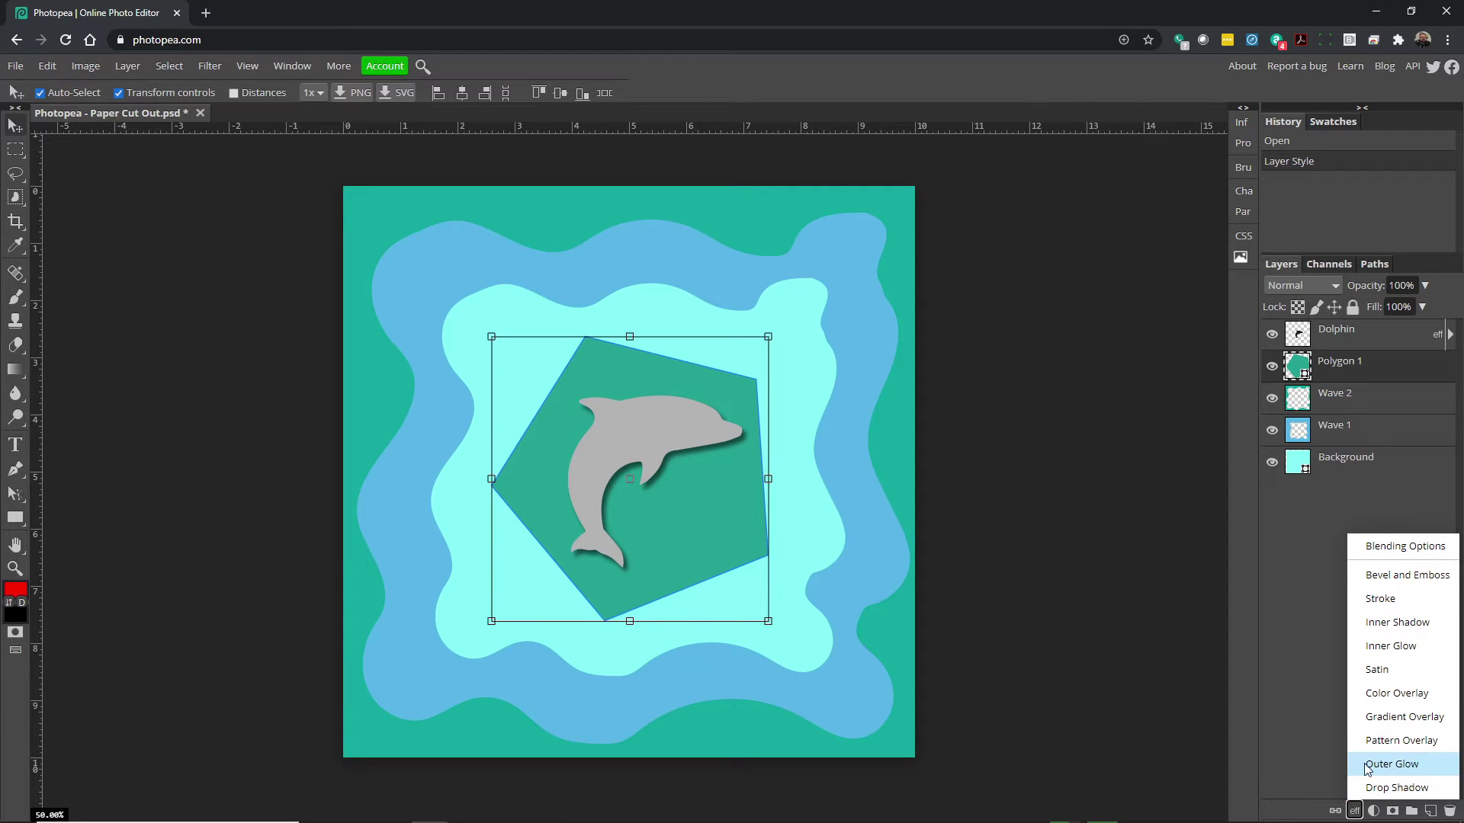
{"action": "left_click", "coordinate": [1400, 789]}
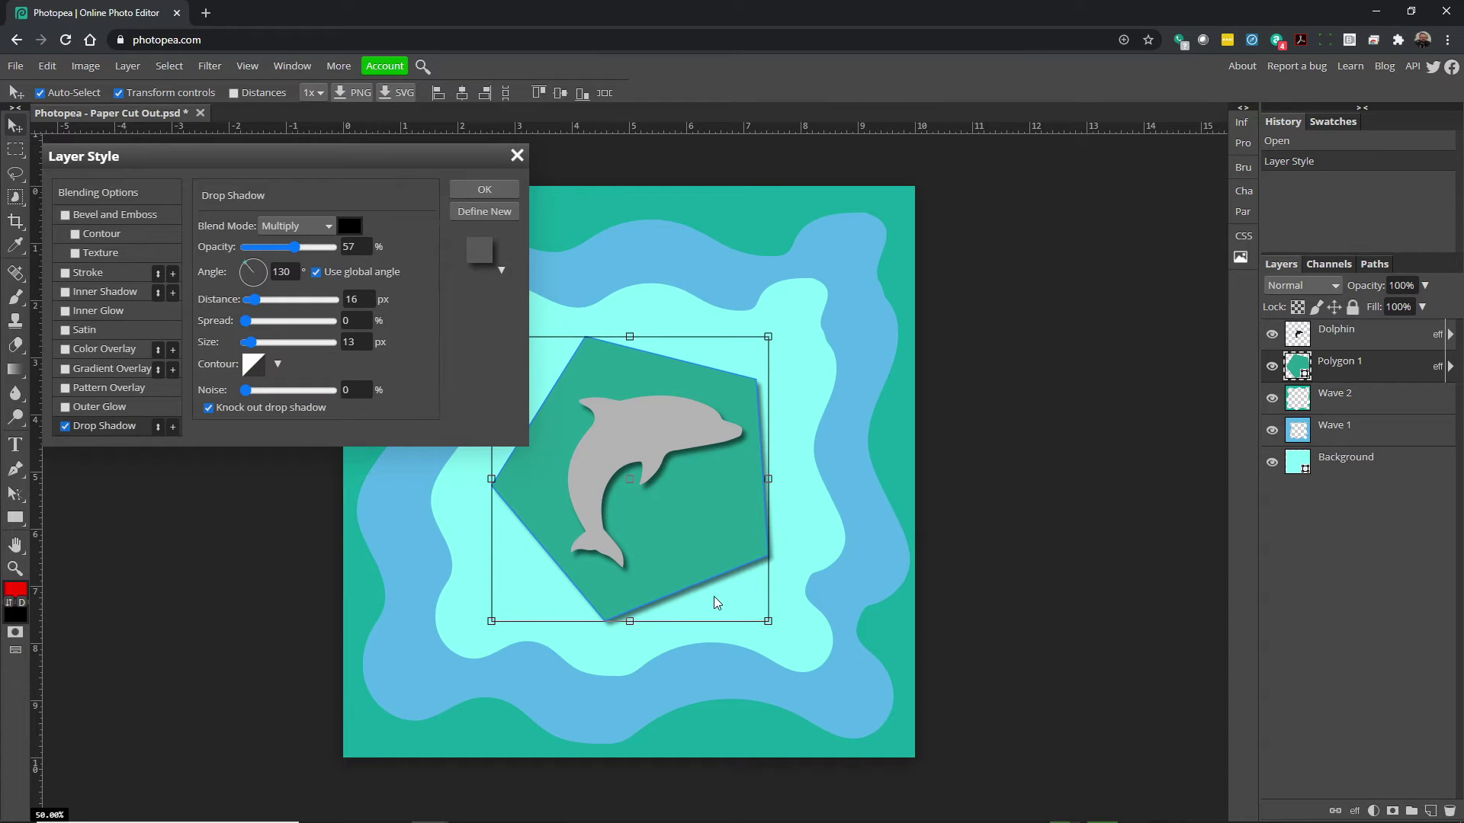
{"action": "left_click_drag", "start_coordinate": [255, 301], "coordinate": [257, 344]}
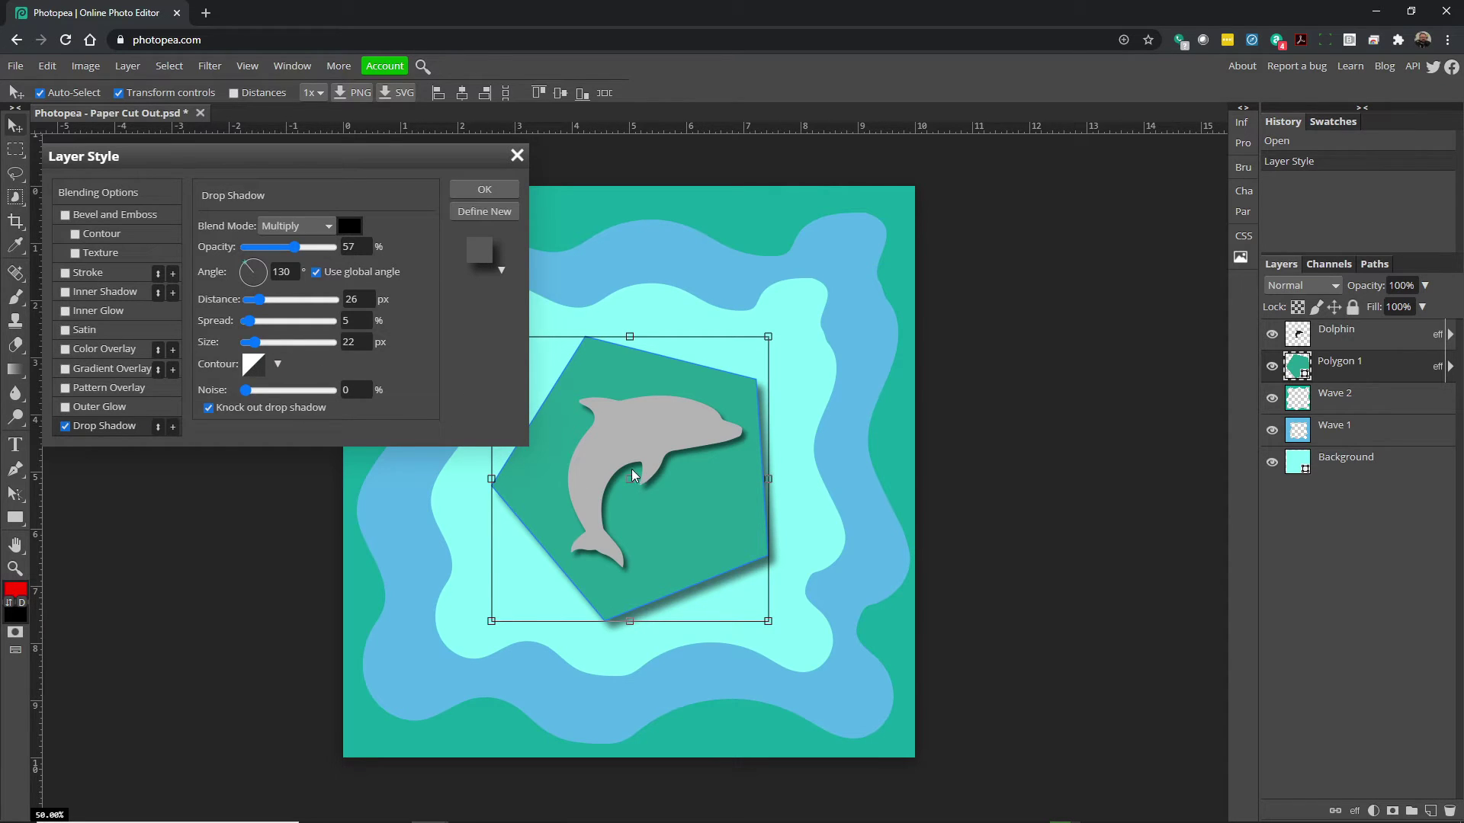
Add a muted teal Color Overlay to the Polygon 1 layer and apply the layer style.
{"action": "left_click", "coordinate": [67, 349]}
{"action": "left_click", "coordinate": [89, 348]}
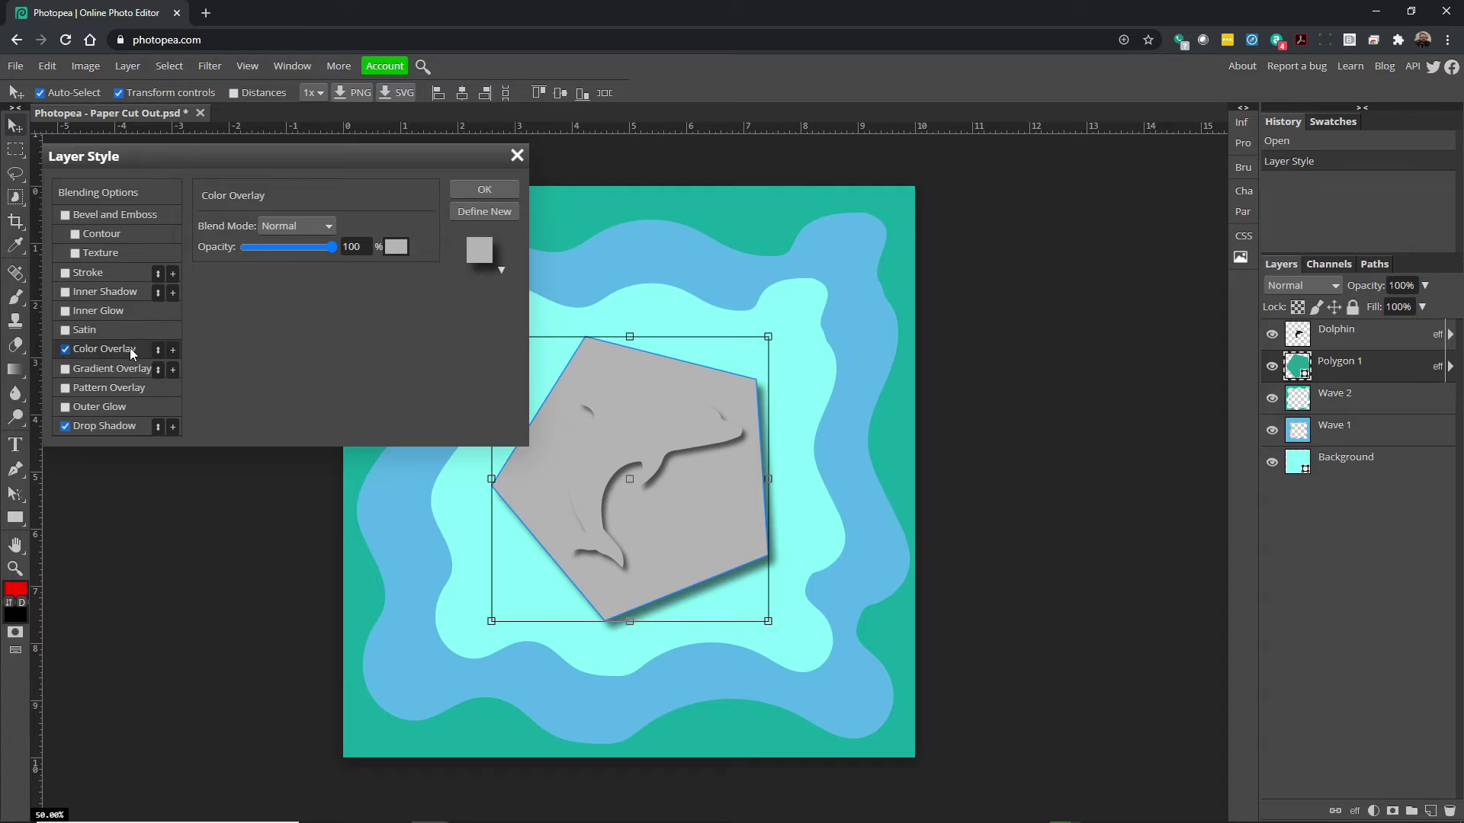
{"action": "left_click", "coordinate": [396, 246]}
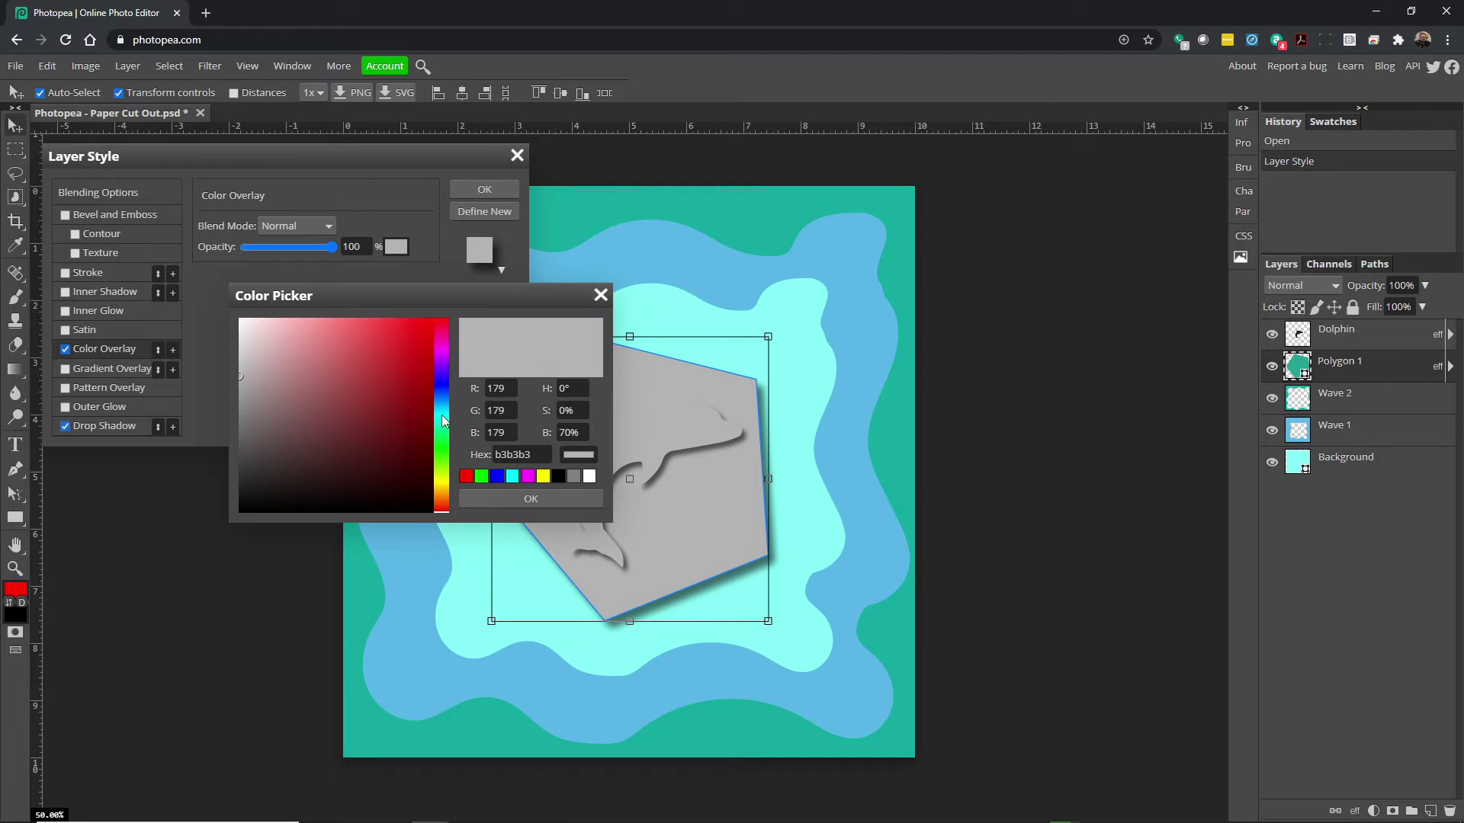
{"action": "left_click", "coordinate": [445, 405]}
{"action": "mouse_move", "coordinate": [373, 387]}
{"action": "left_mouse_down"}
{"action": "mouse_move", "coordinate": [373, 438]}
{"action": "mouse_move", "coordinate": [399, 364]}
{"action": "mouse_move", "coordinate": [346, 346]}
{"action": "mouse_move", "coordinate": [366, 386]}
{"action": "left_mouse_up"}
{"action": "left_click_drag", "start_coordinate": [441, 427], "coordinate": [442, 414]}
{"action": "left_click", "coordinate": [523, 497]}
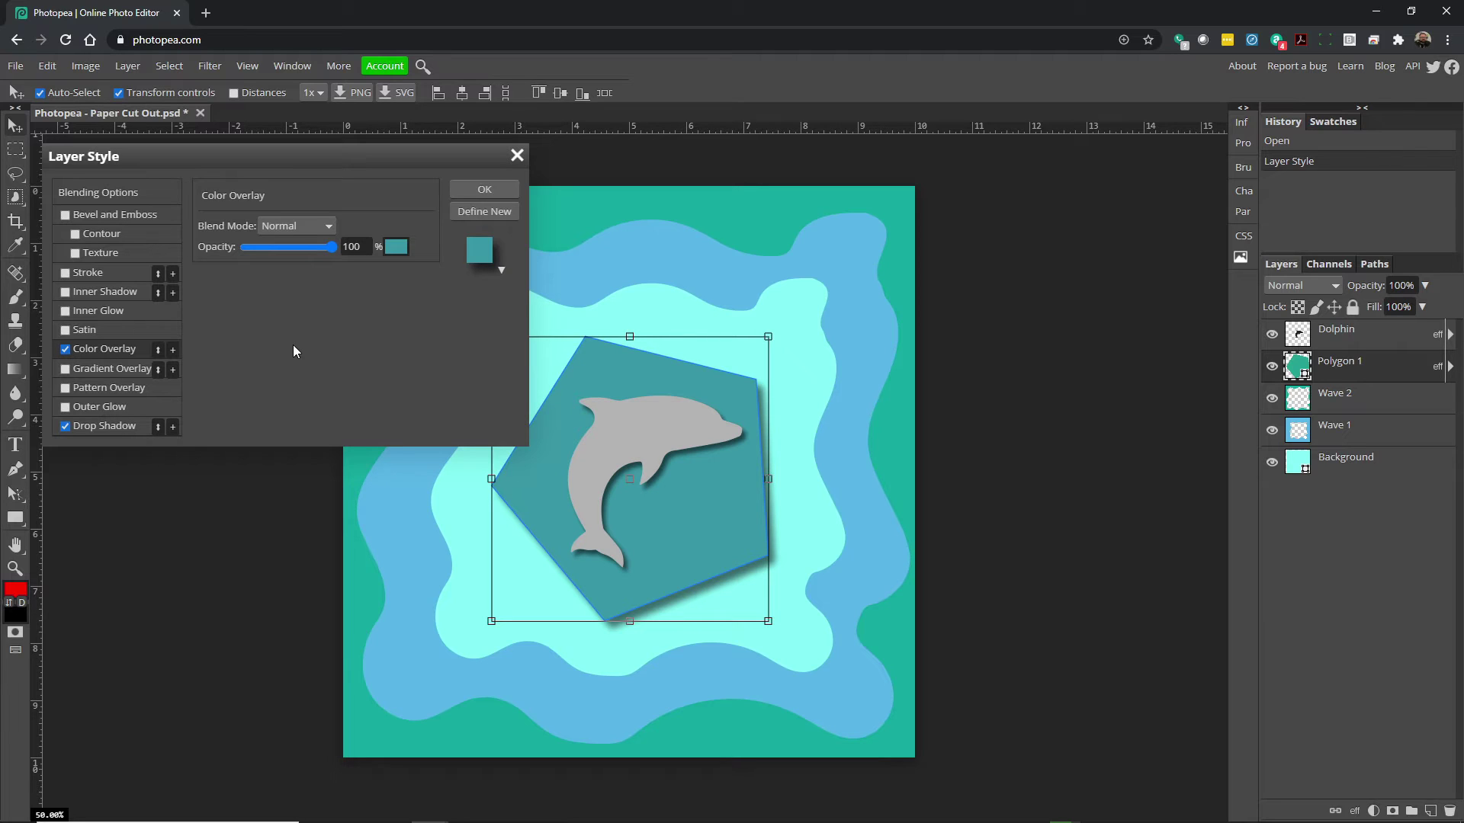
{"action": "left_click", "coordinate": [483, 187]}
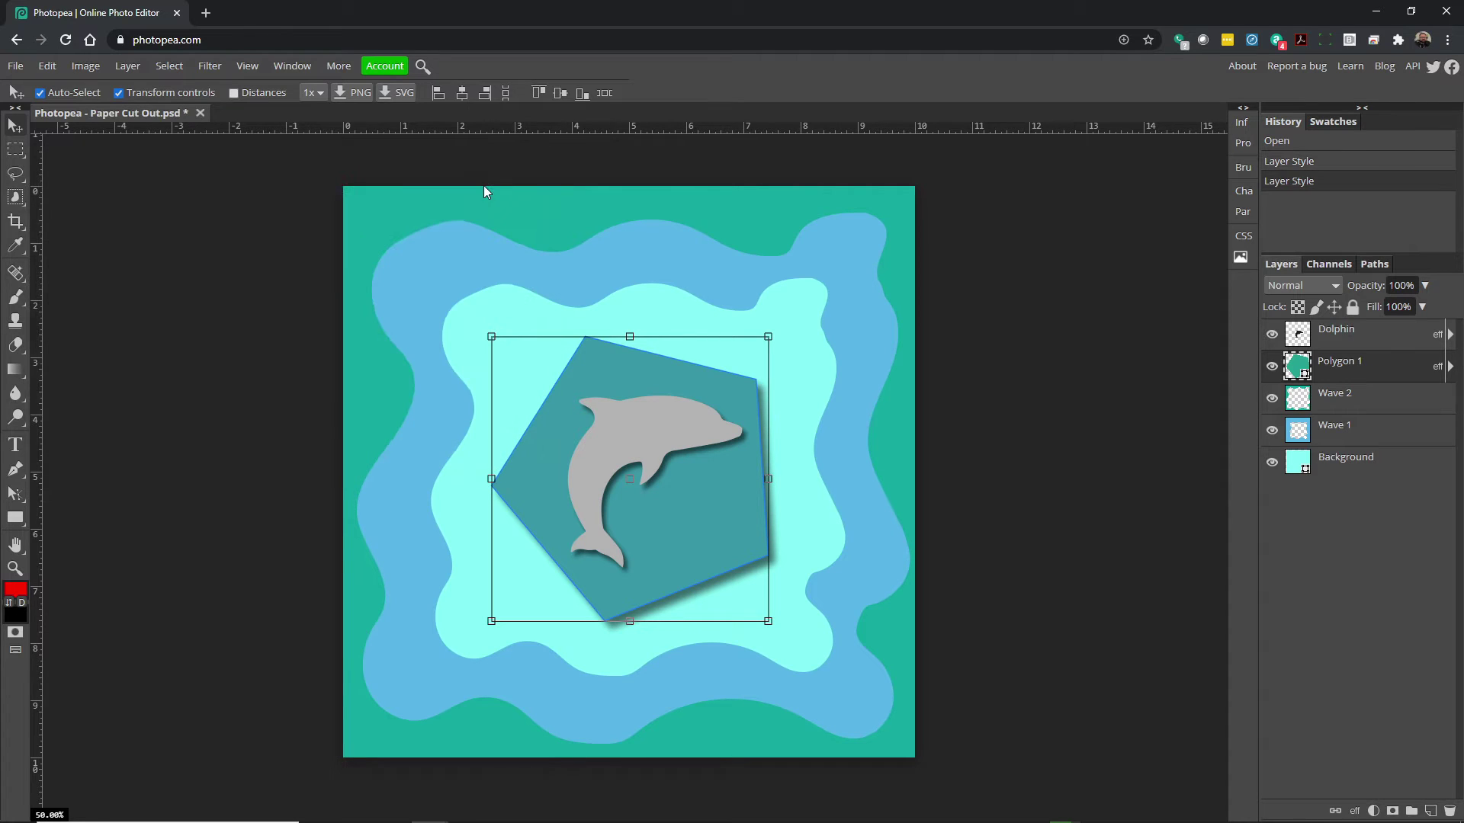
Reopen the Polygon 1 layer's effects and add a 14 px Stroke positioned Inside.
{"action": "left_click", "coordinate": [1450, 372]}
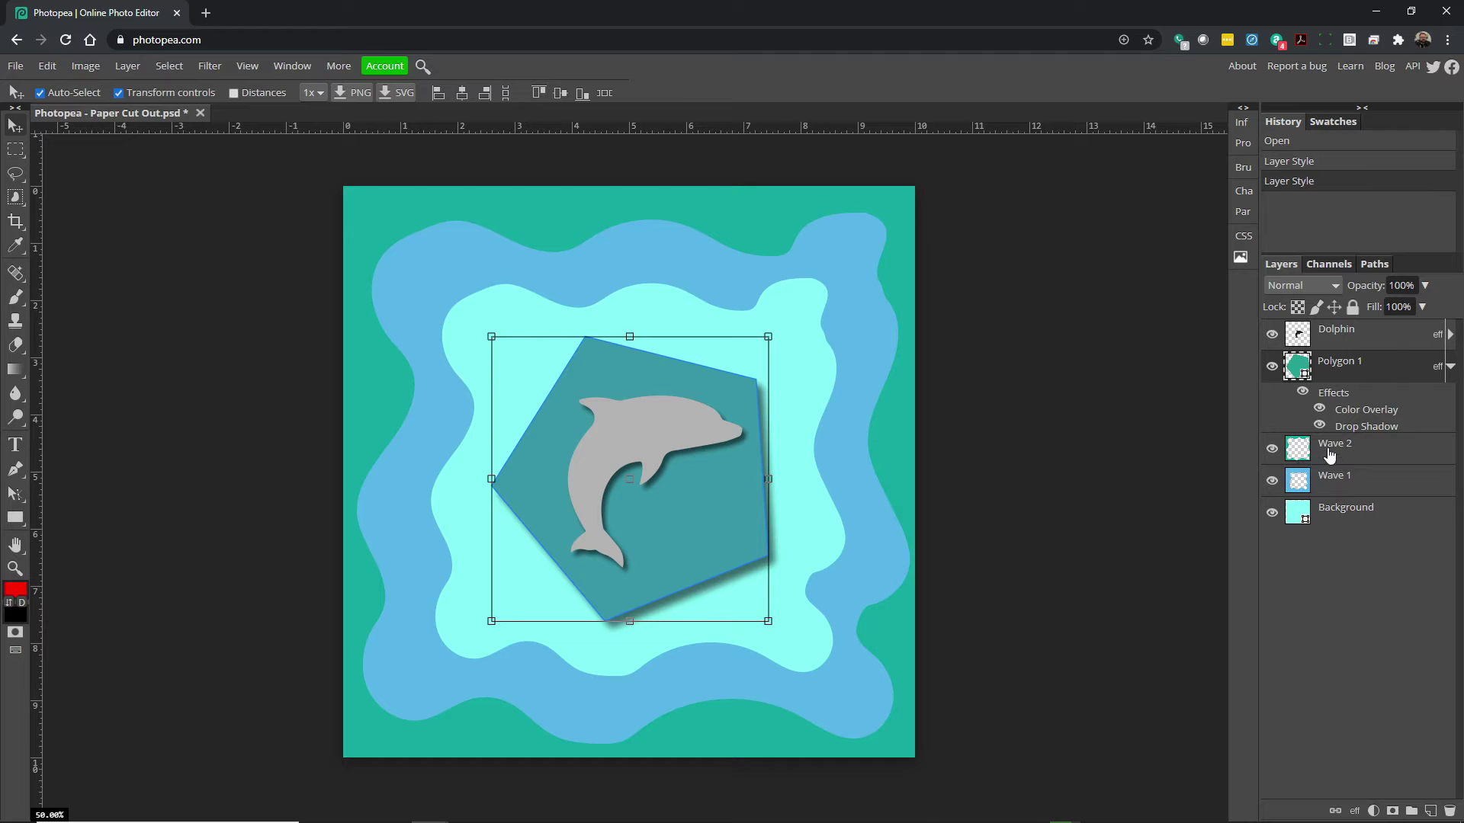
{"action": "double_click", "coordinate": [1335, 398]}
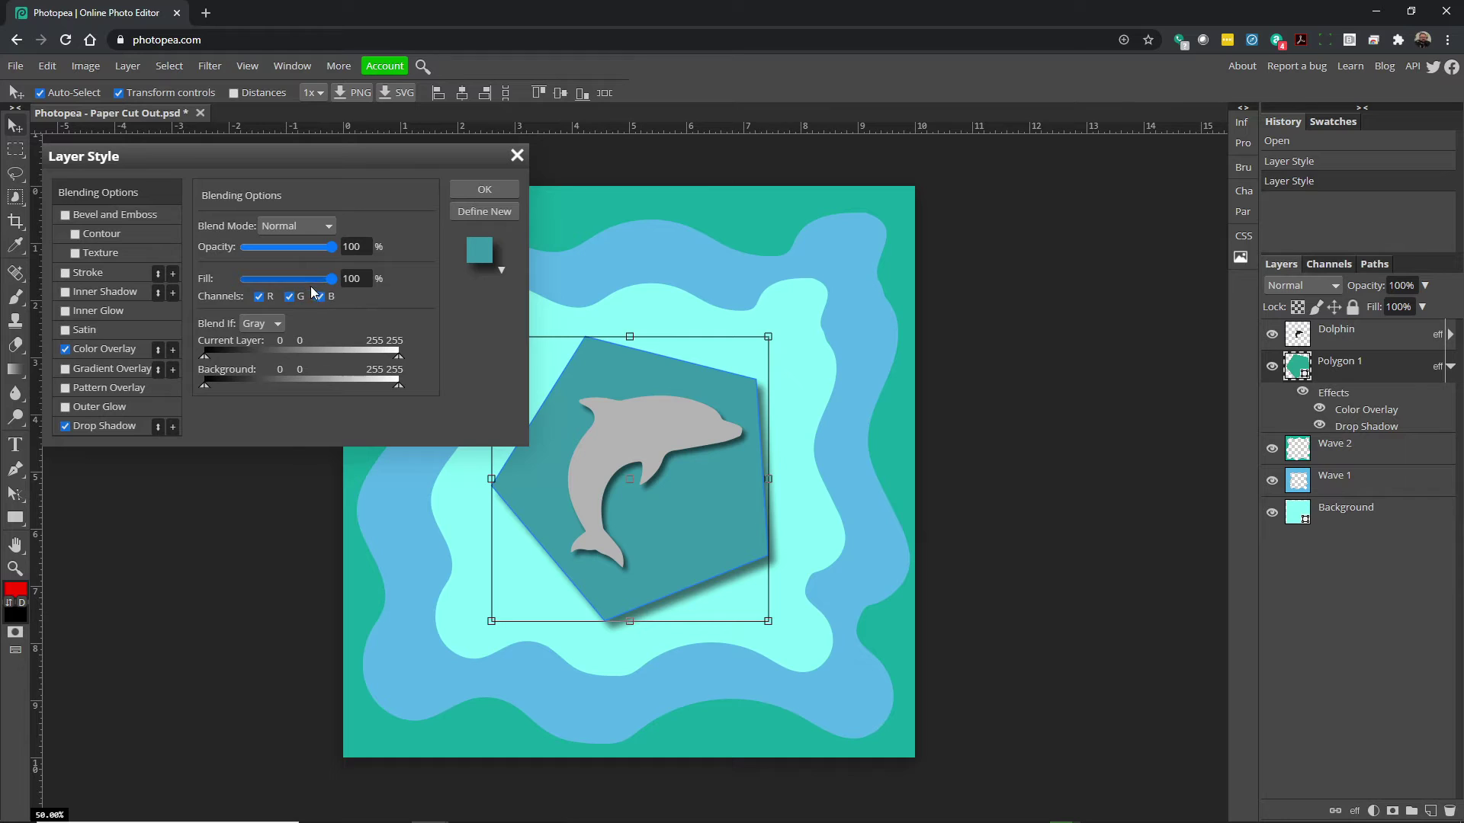
{"action": "left_click", "coordinate": [66, 272]}
{"action": "left_click", "coordinate": [84, 271]}
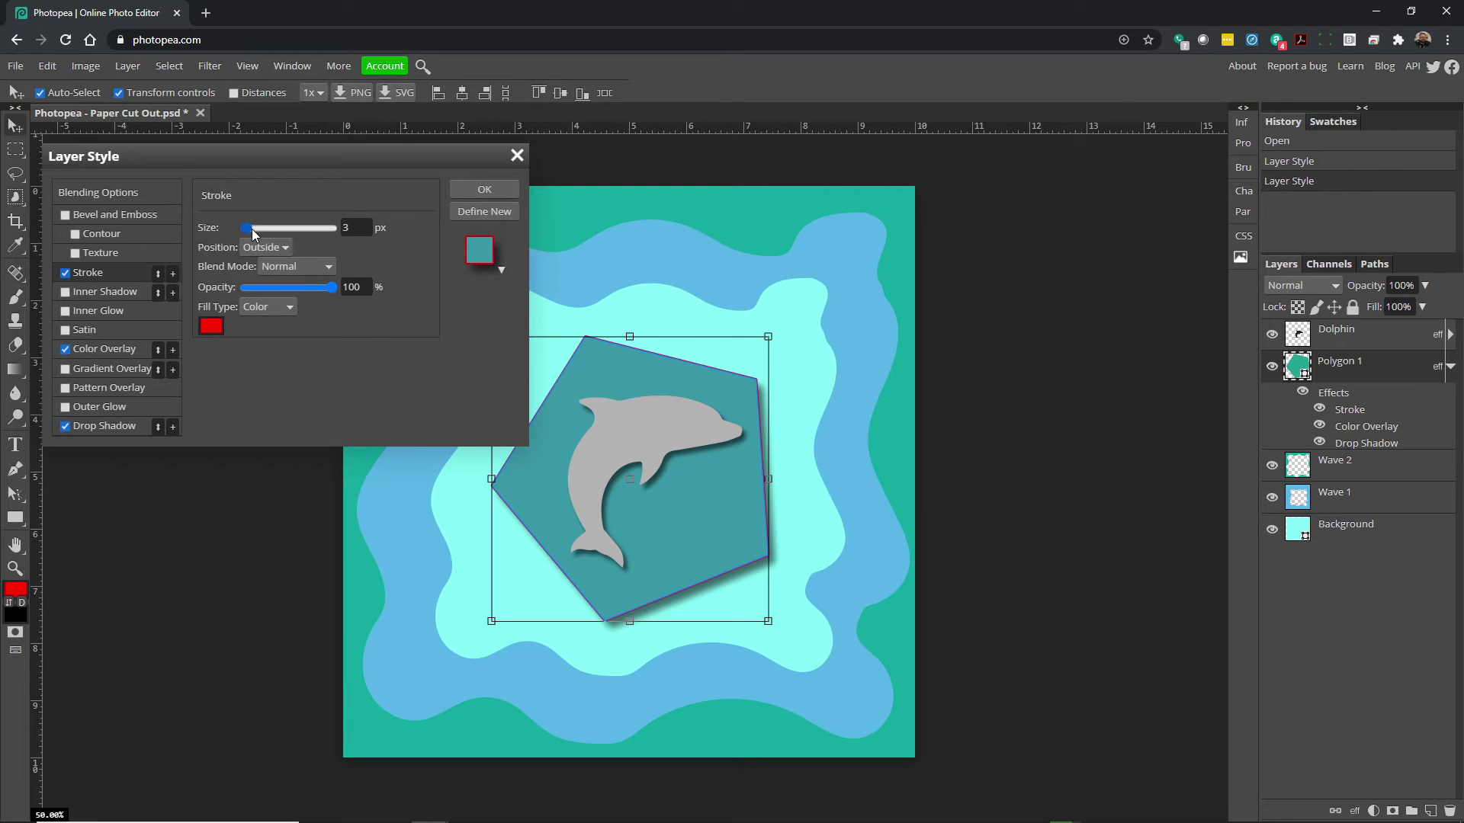
{"action": "left_click_drag", "start_coordinate": [255, 226], "coordinate": [251, 227]}
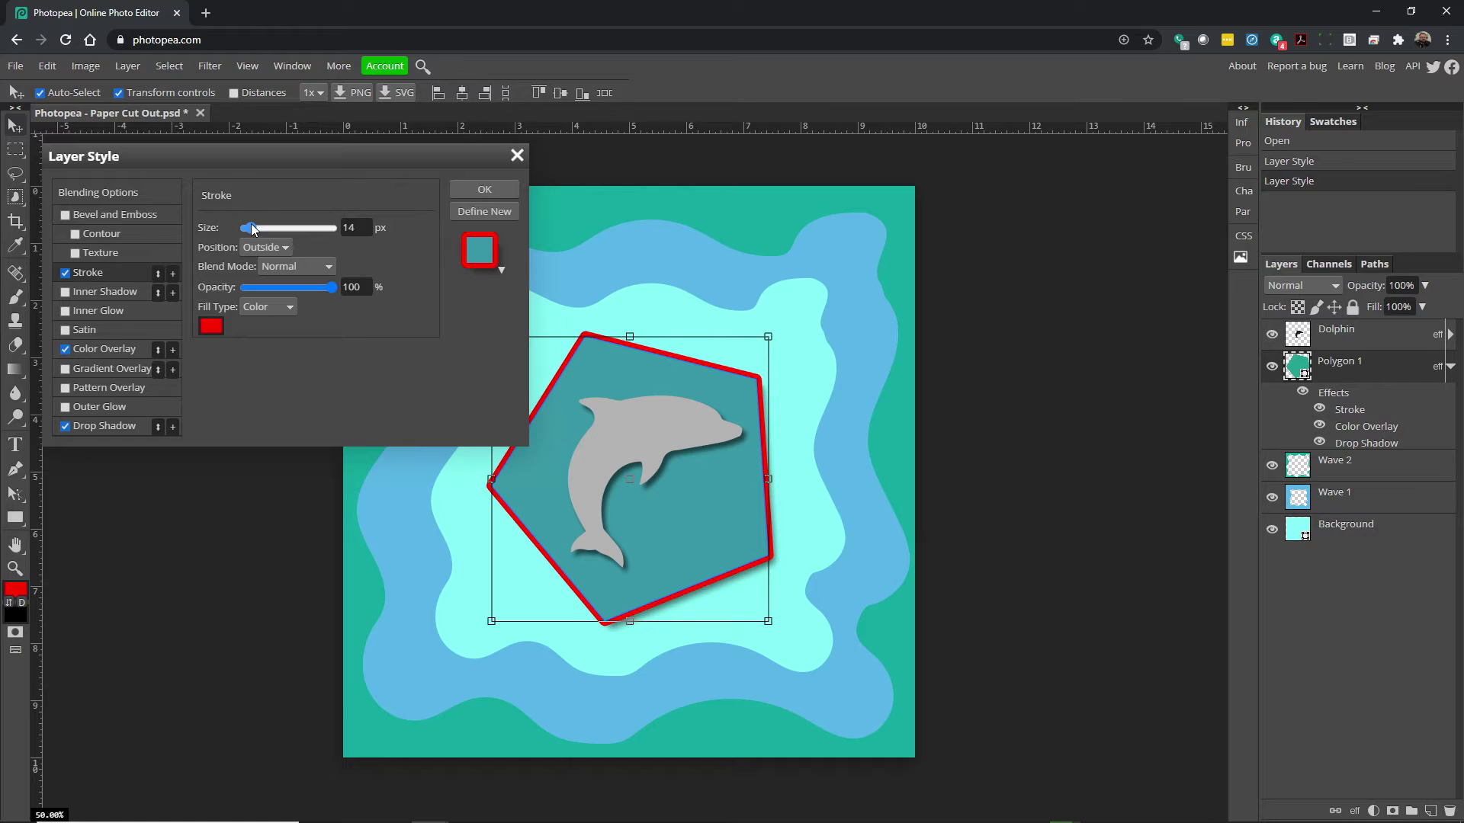
{"action": "left_click", "coordinate": [261, 247]}
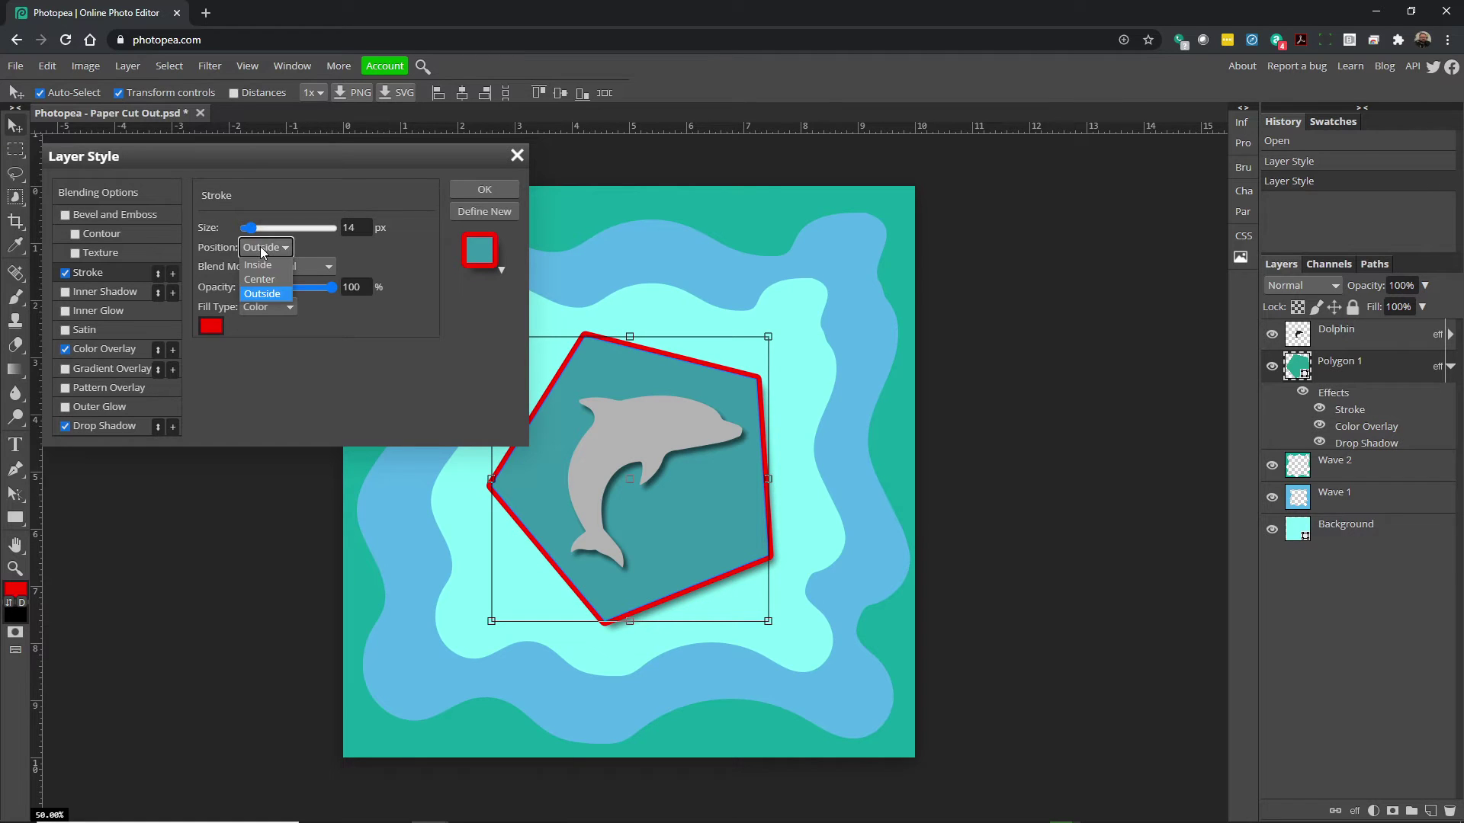
{"action": "left_click", "coordinate": [265, 267]}
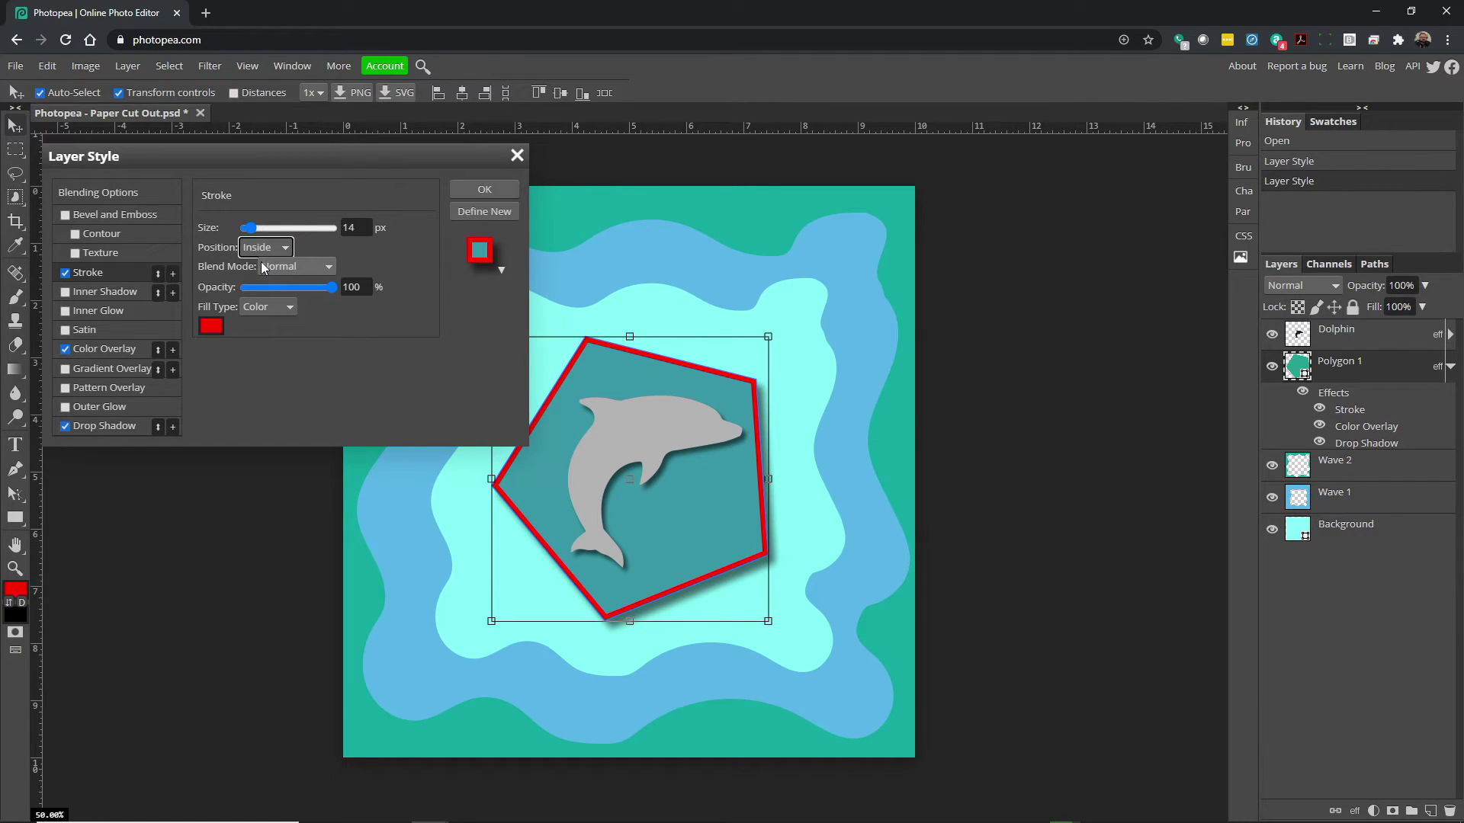
Set the polygon's stroke color to medium blue 4f97d5.
{"action": "left_click", "coordinate": [214, 330]}
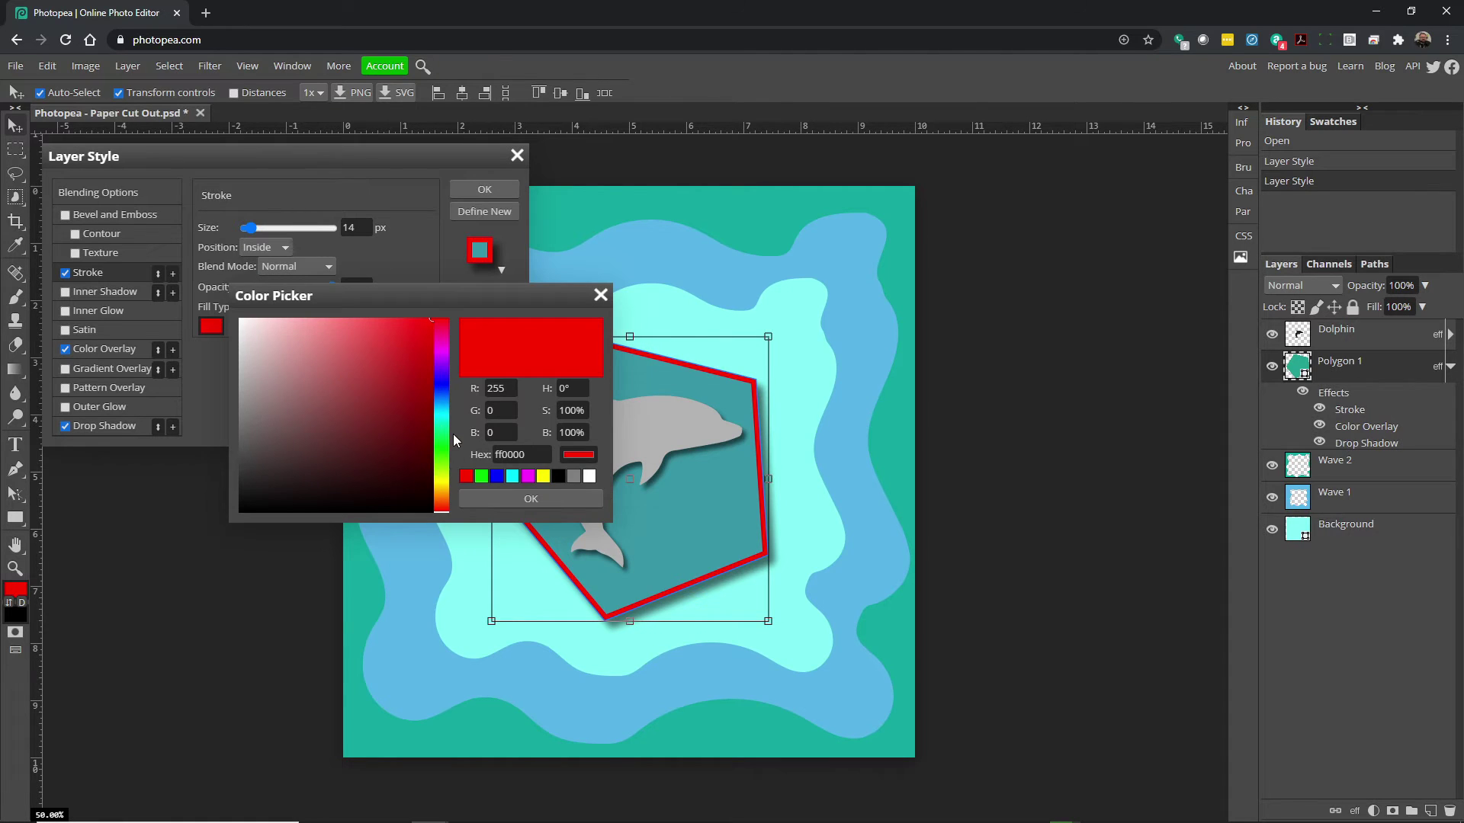
{"action": "left_click", "coordinate": [446, 392]}
{"action": "left_click", "coordinate": [378, 421]}
{"action": "mouse_move", "coordinate": [371, 431]}
{"action": "left_mouse_down"}
{"action": "mouse_move", "coordinate": [355, 383]}
{"action": "mouse_move", "coordinate": [365, 336]}
{"action": "mouse_move", "coordinate": [331, 333]}
{"action": "left_mouse_up"}
{"action": "left_click", "coordinate": [442, 400]}
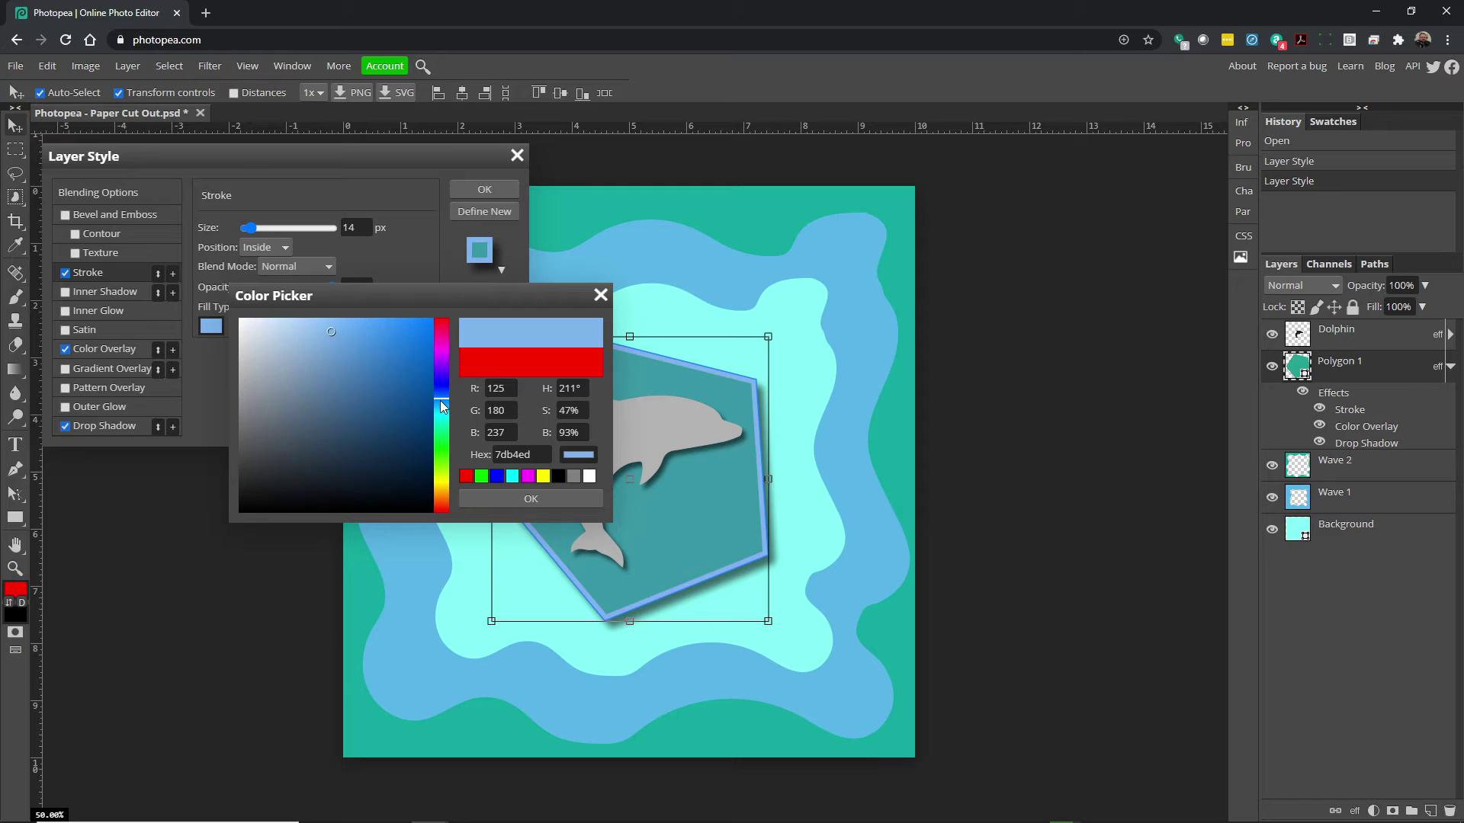
{"action": "mouse_move", "coordinate": [378, 331]}
{"action": "left_mouse_down"}
{"action": "mouse_move", "coordinate": [367, 323]}
{"action": "mouse_move", "coordinate": [362, 350]}
{"action": "left_mouse_up"}
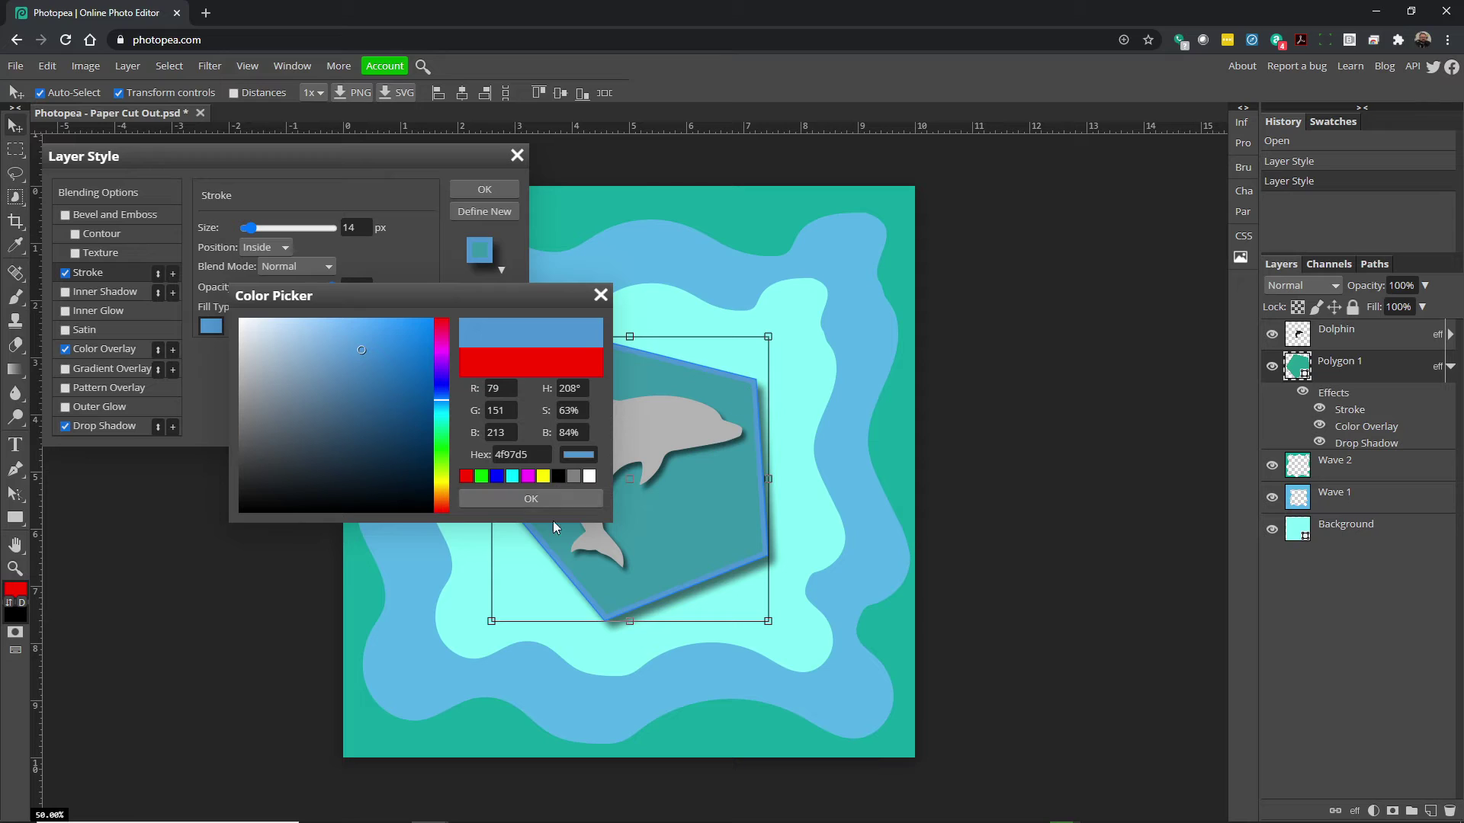
{"action": "left_click", "coordinate": [515, 505]}
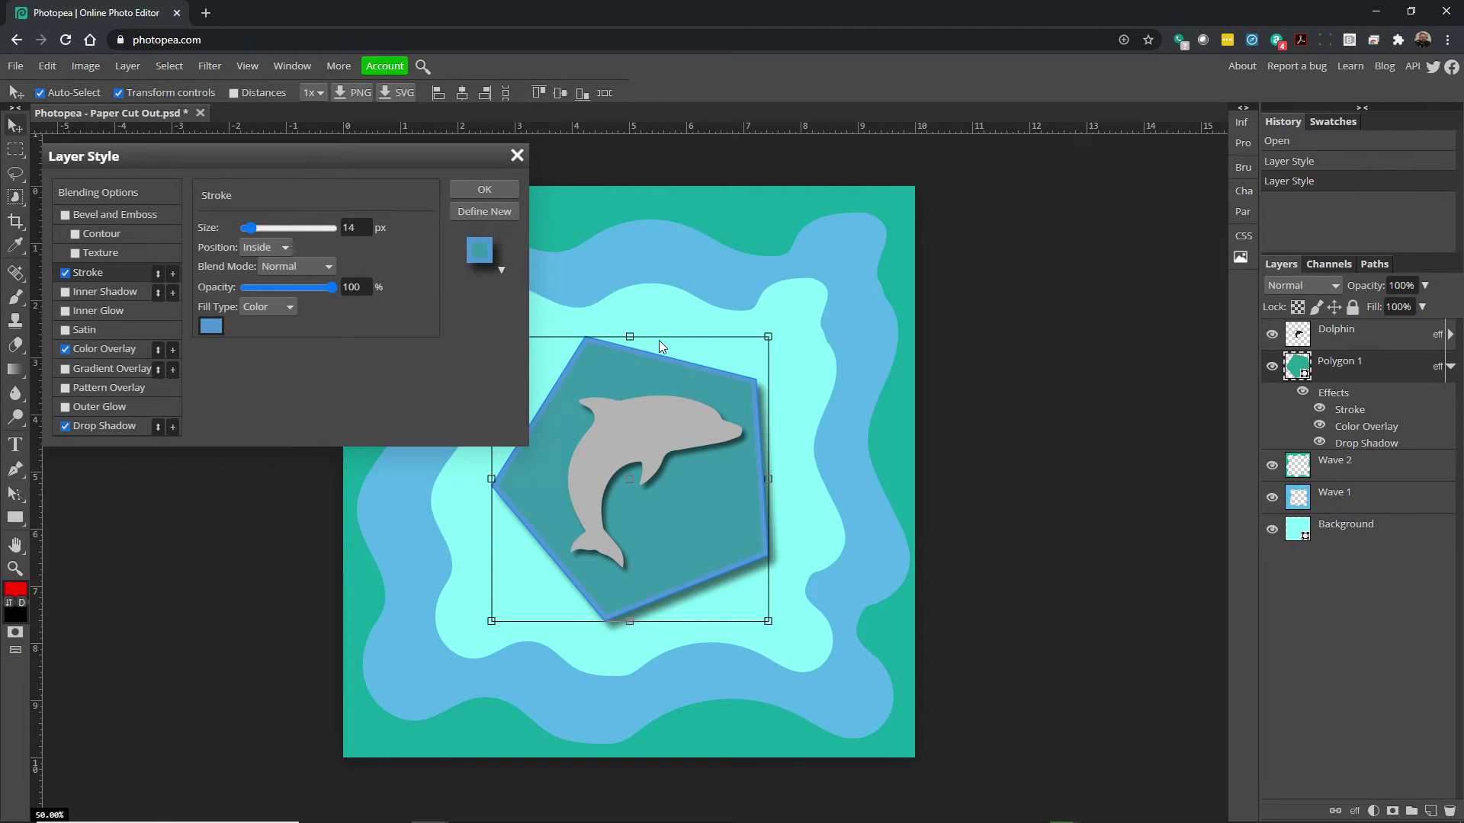
Apply the Polygon 1 layer style and collapse its list of effects.
{"action": "left_click", "coordinate": [465, 189]}
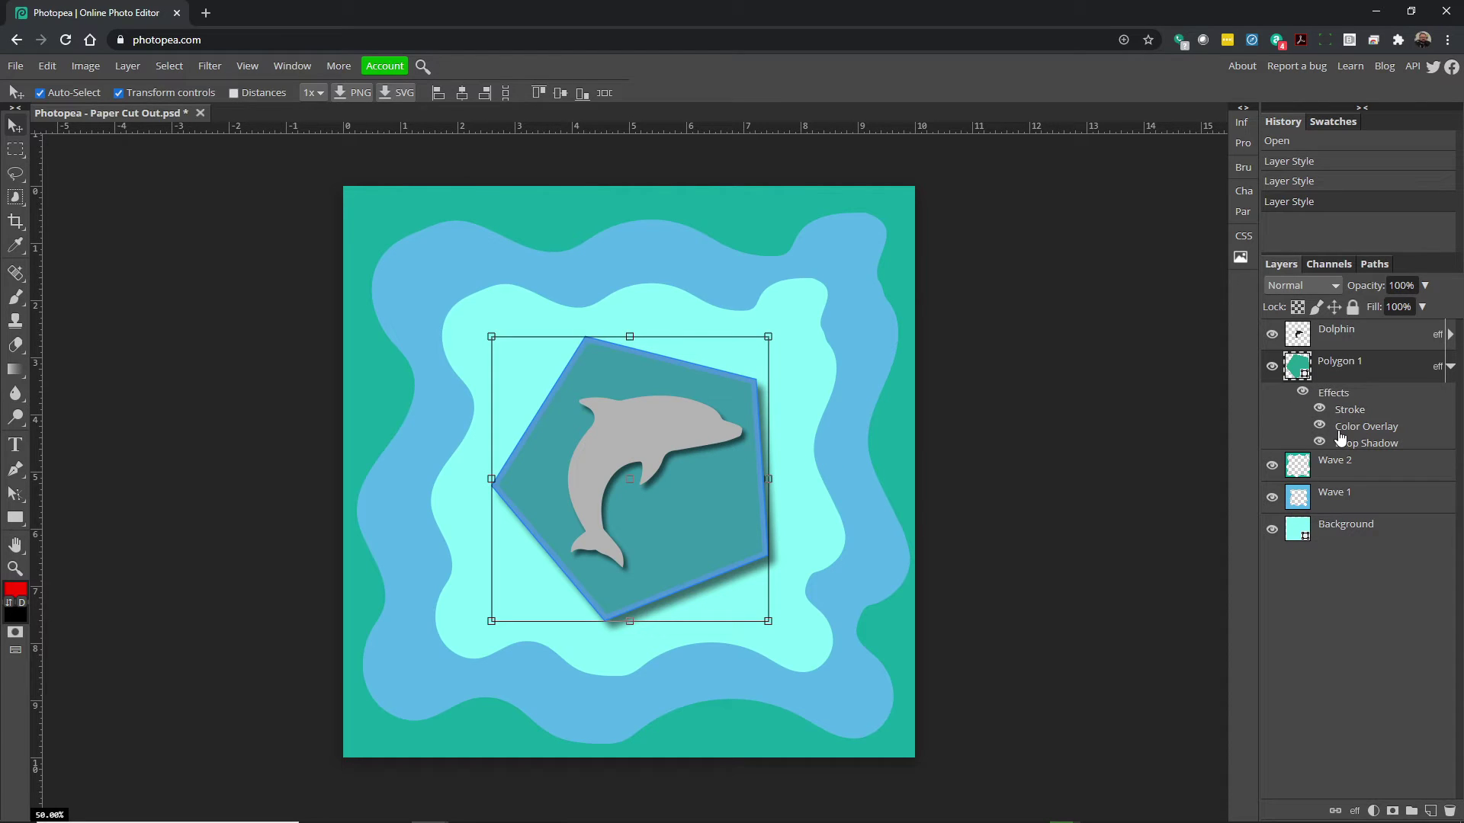
{"action": "left_click", "coordinate": [1451, 367]}
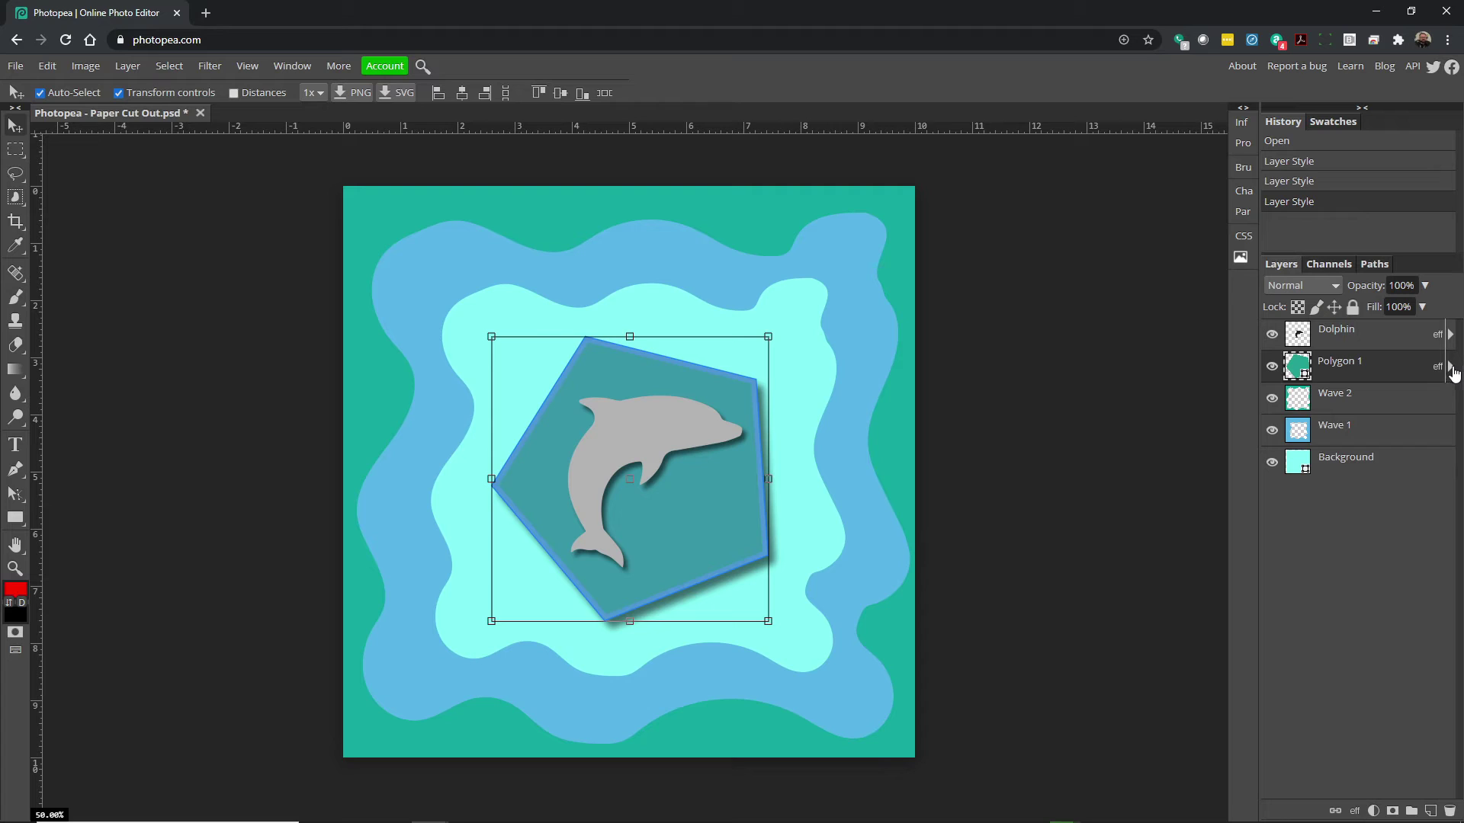
Add a Drop Shadow to the Wave 2 layer with 78% opacity and a distance of 16 px.
{"action": "left_click", "coordinate": [1346, 408]}
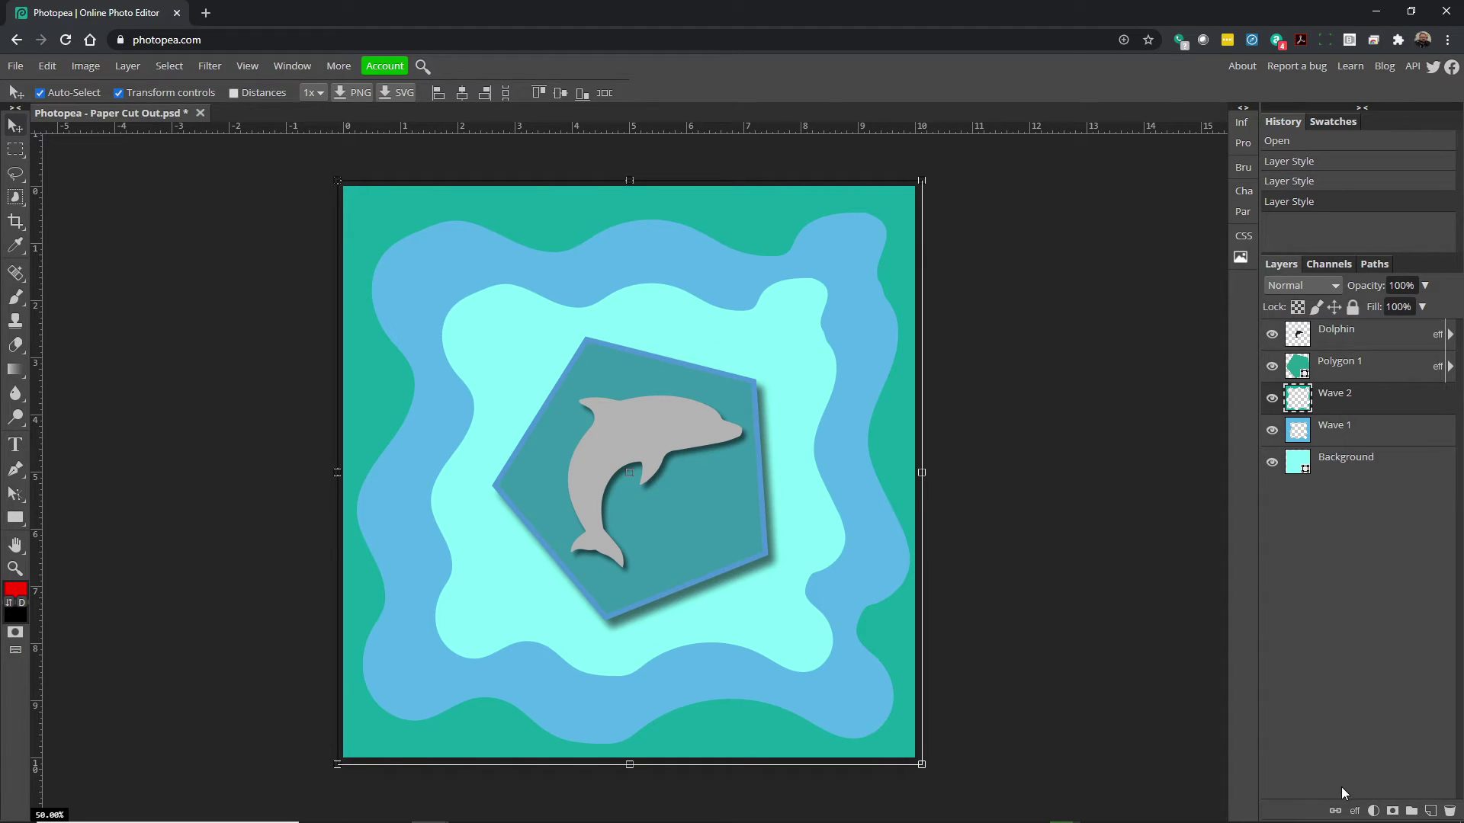
{"action": "left_click", "coordinate": [1354, 814]}
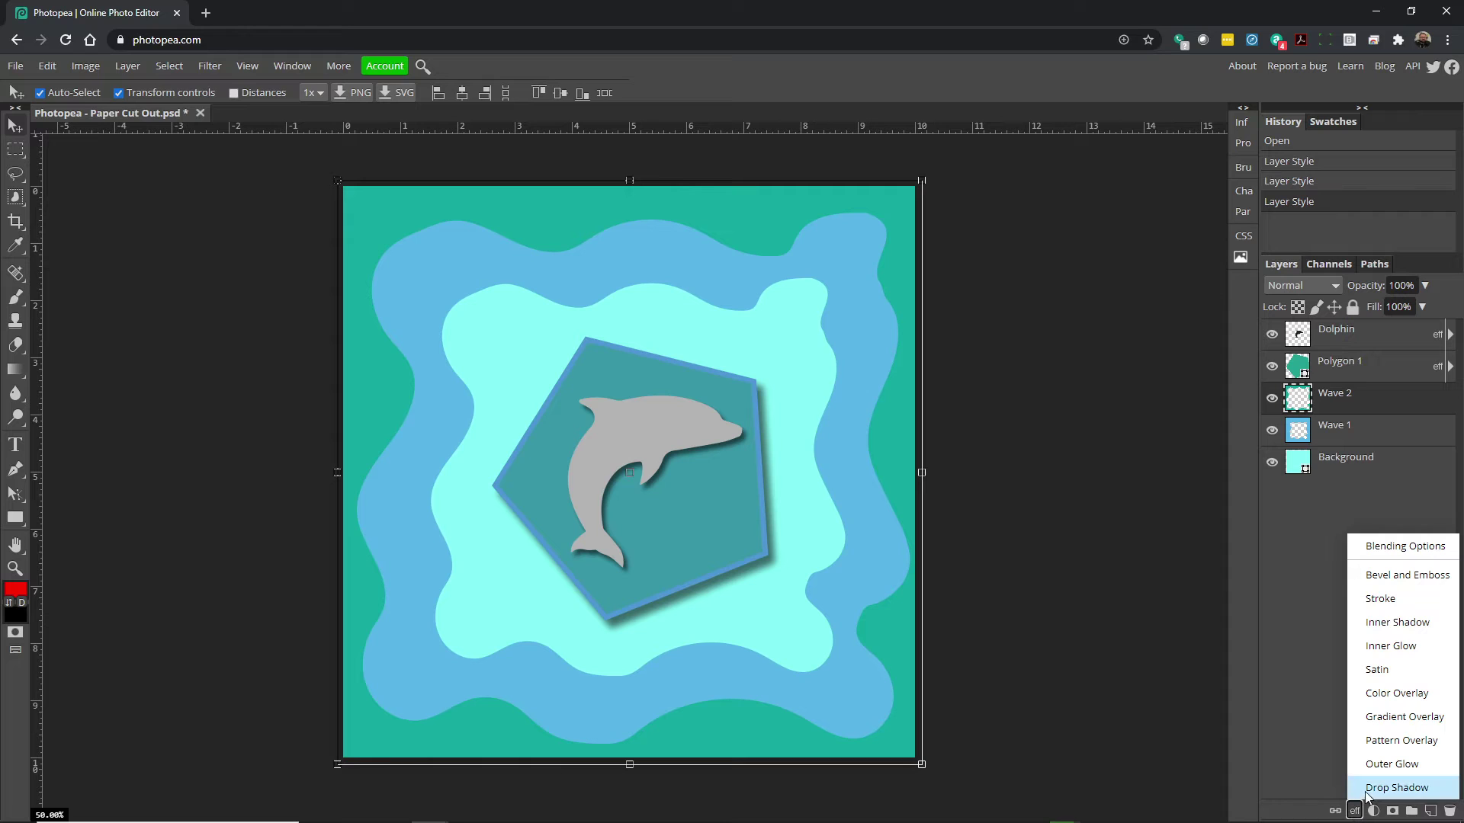
{"action": "left_click", "coordinate": [1396, 787]}
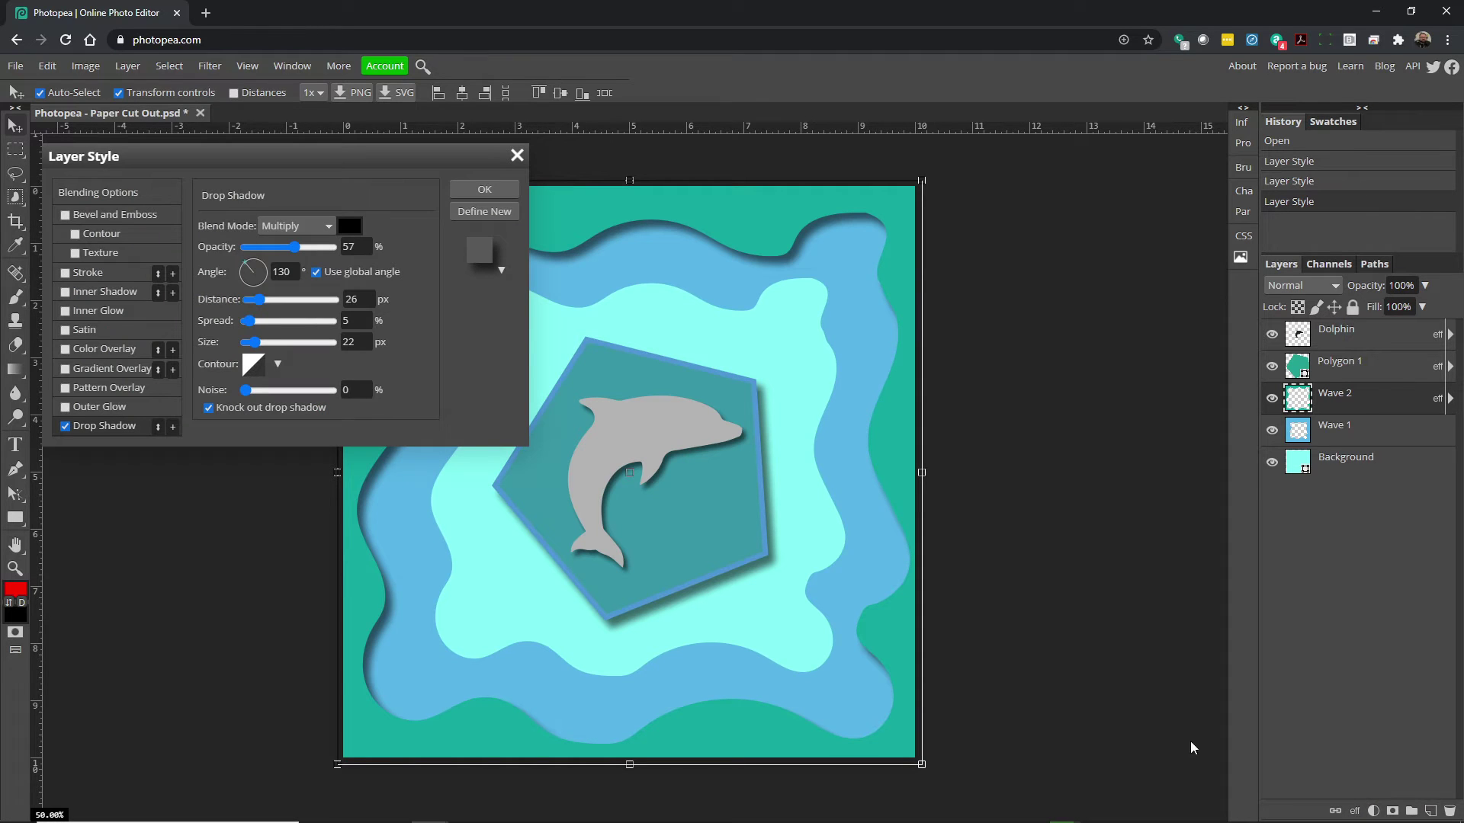
{"action": "left_click_drag", "start_coordinate": [352, 156], "coordinate": [953, 366]}
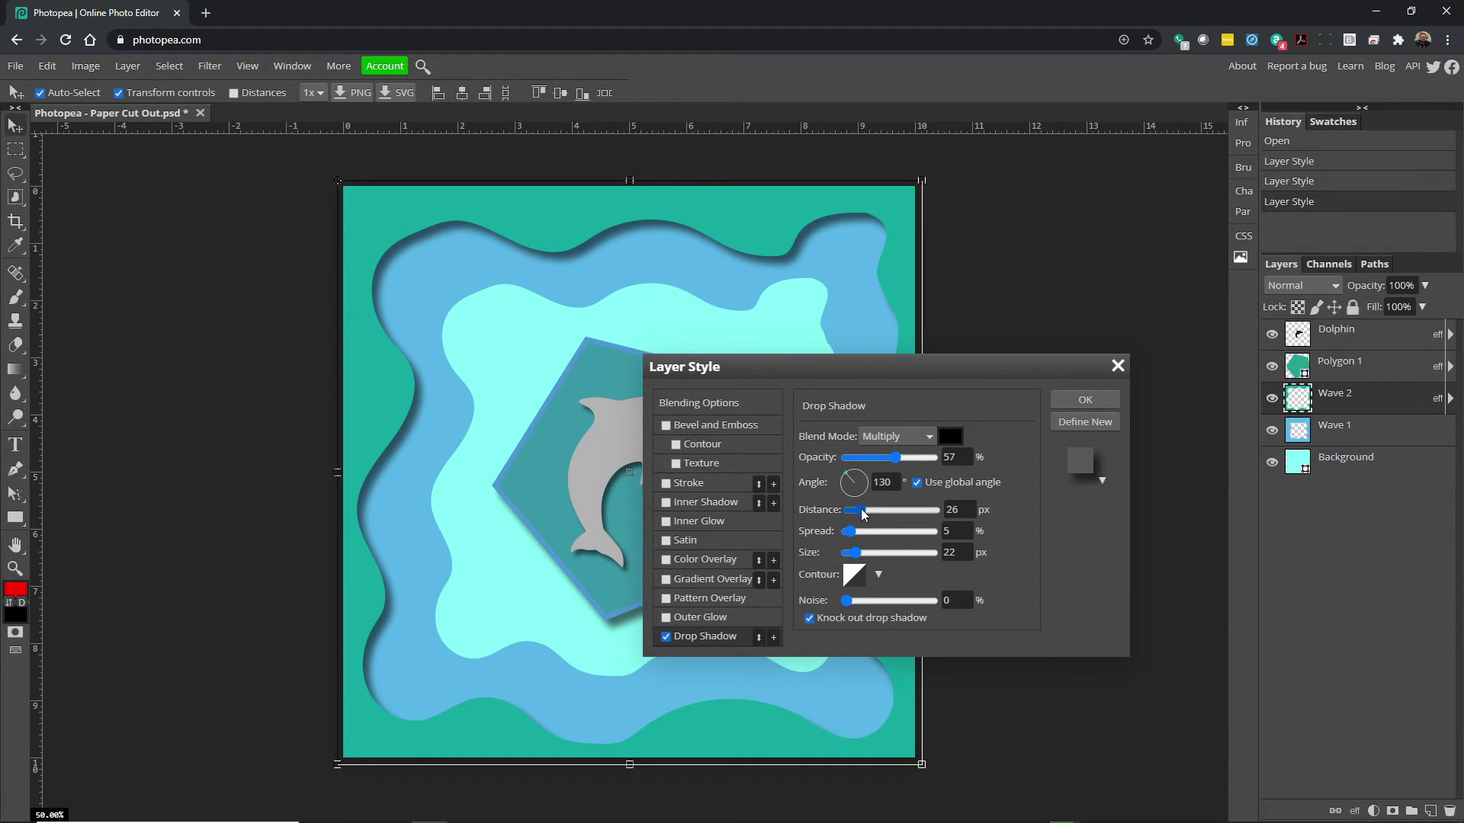
{"action": "left_click_drag", "start_coordinate": [859, 513], "coordinate": [862, 513]}
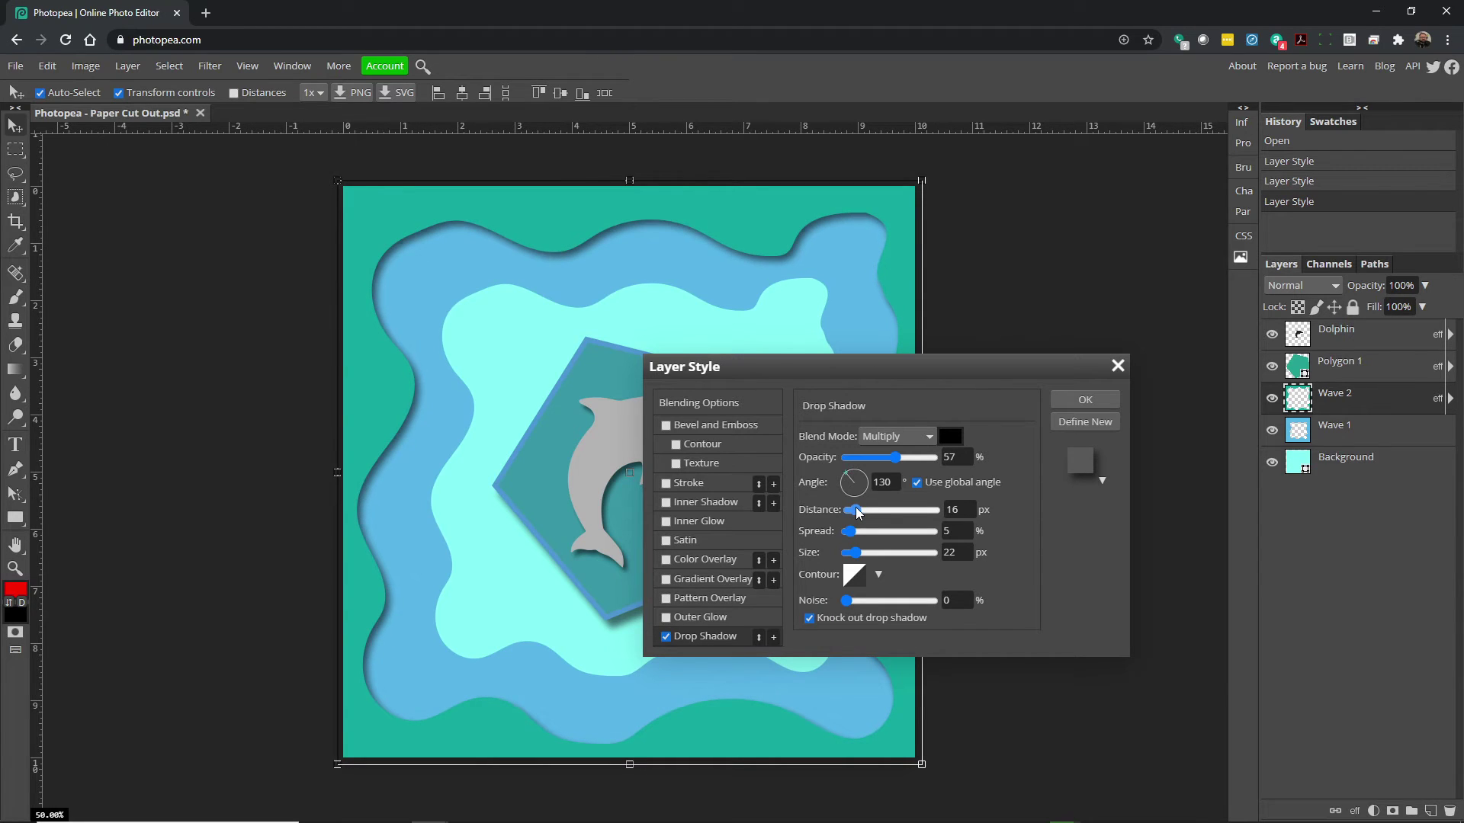
{"action": "left_click_drag", "start_coordinate": [896, 460], "coordinate": [915, 464]}
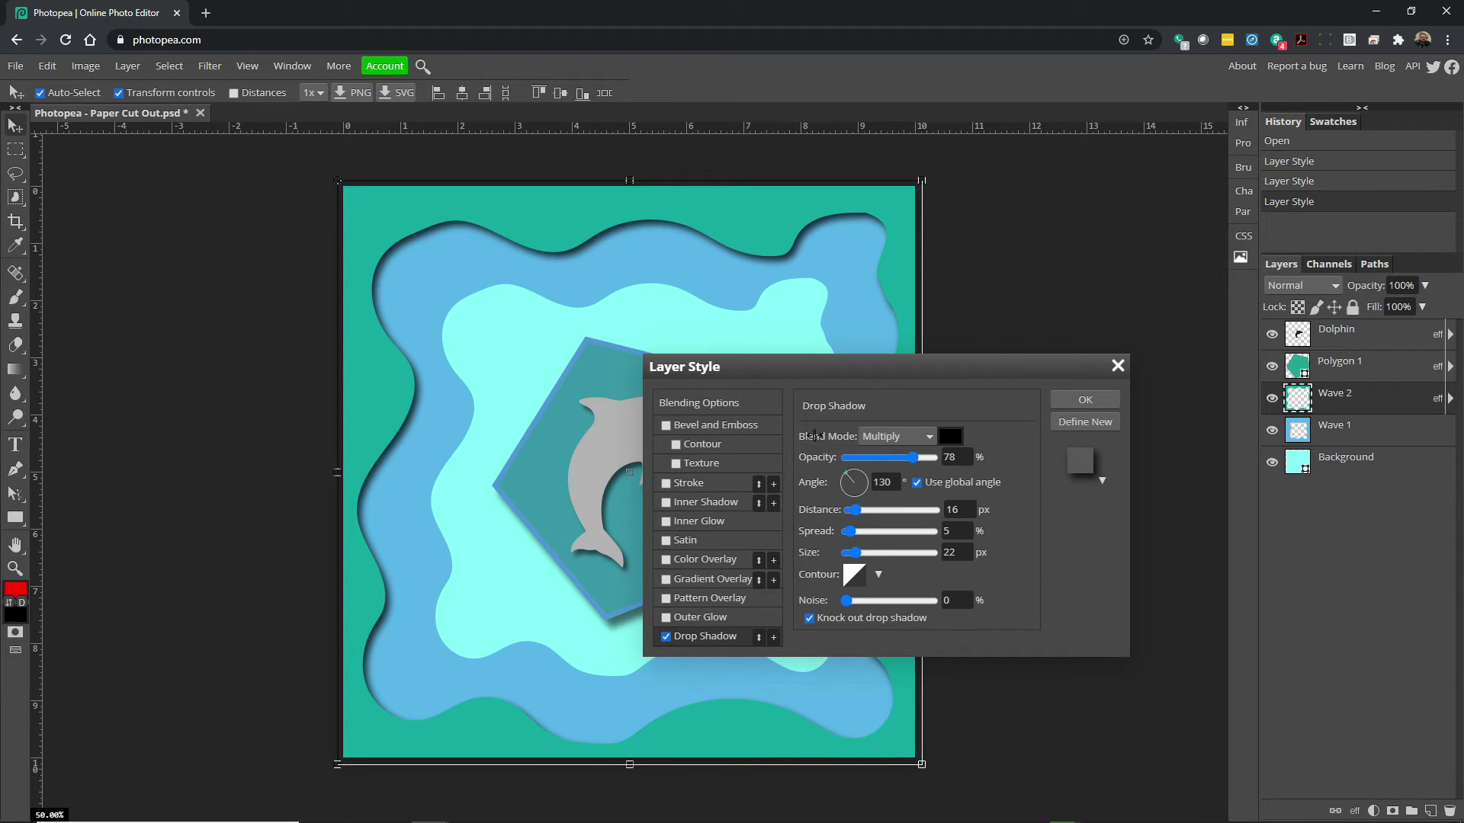
Turn off the global angle for Wave 2's drop shadow, set its angle to 123° and apply the layer style.
{"action": "left_click", "coordinate": [917, 482]}
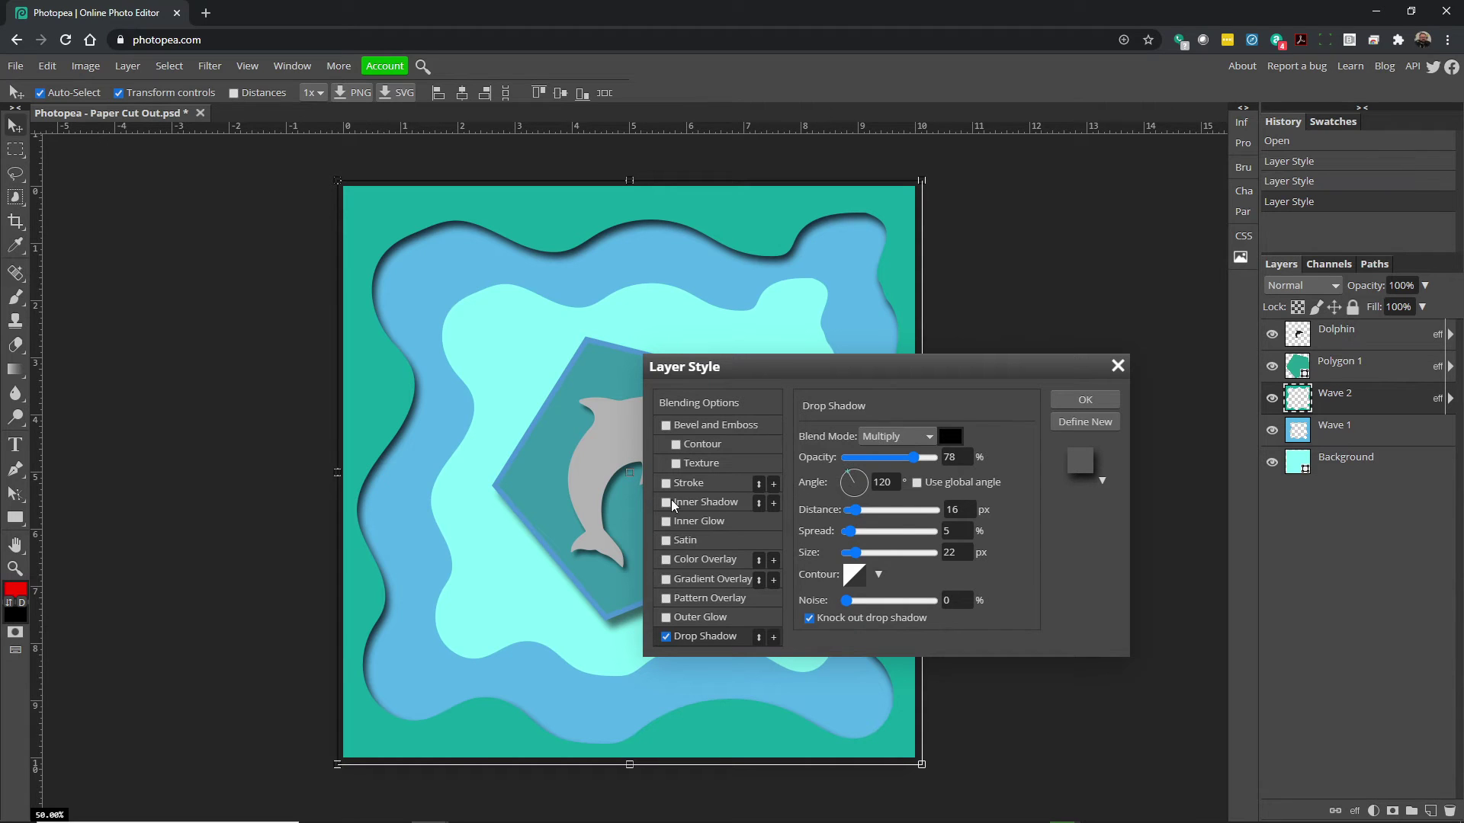
{"action": "left_click", "coordinate": [855, 481]}
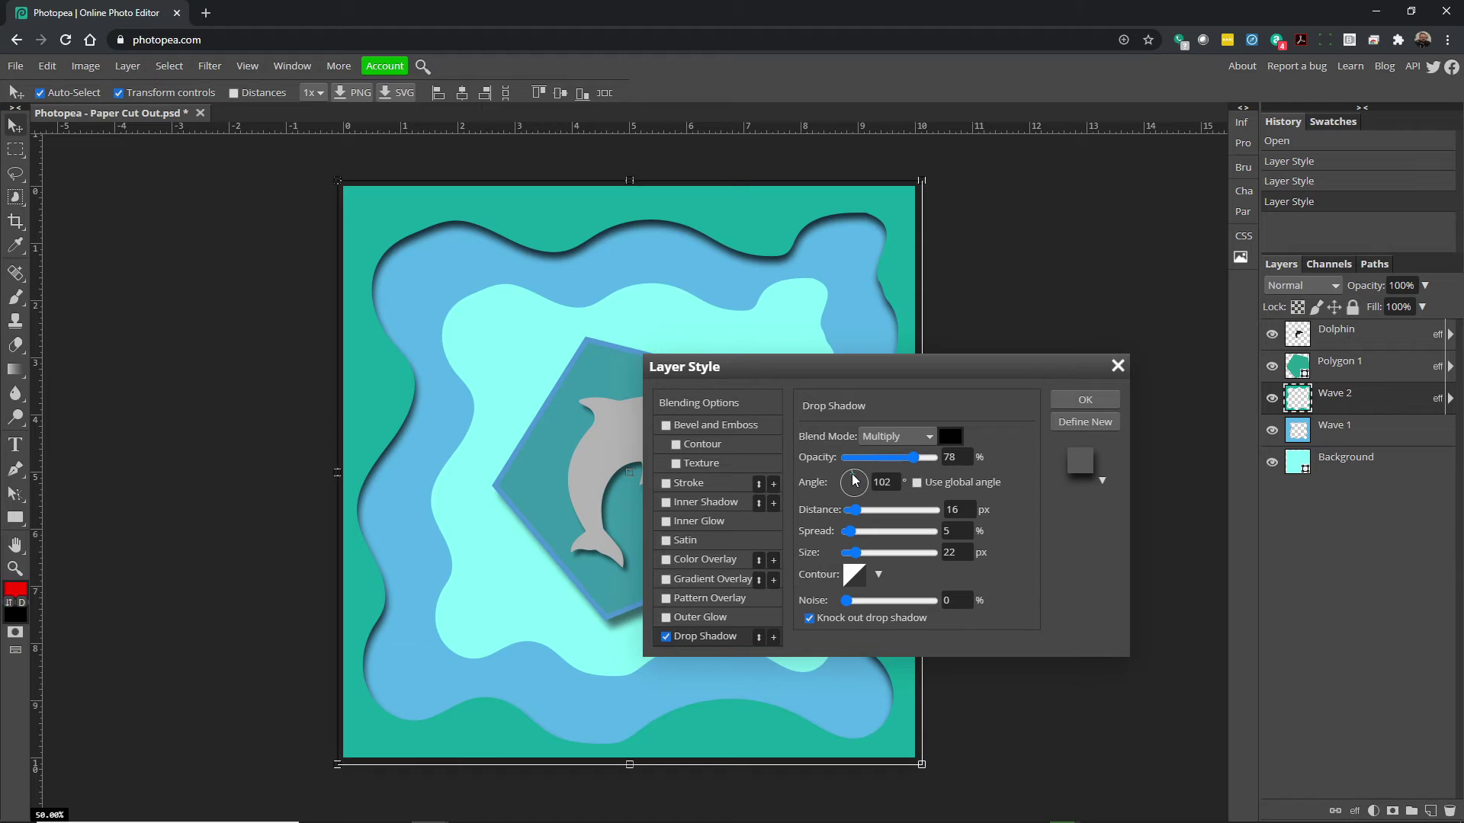
{"action": "left_click", "coordinate": [852, 479]}
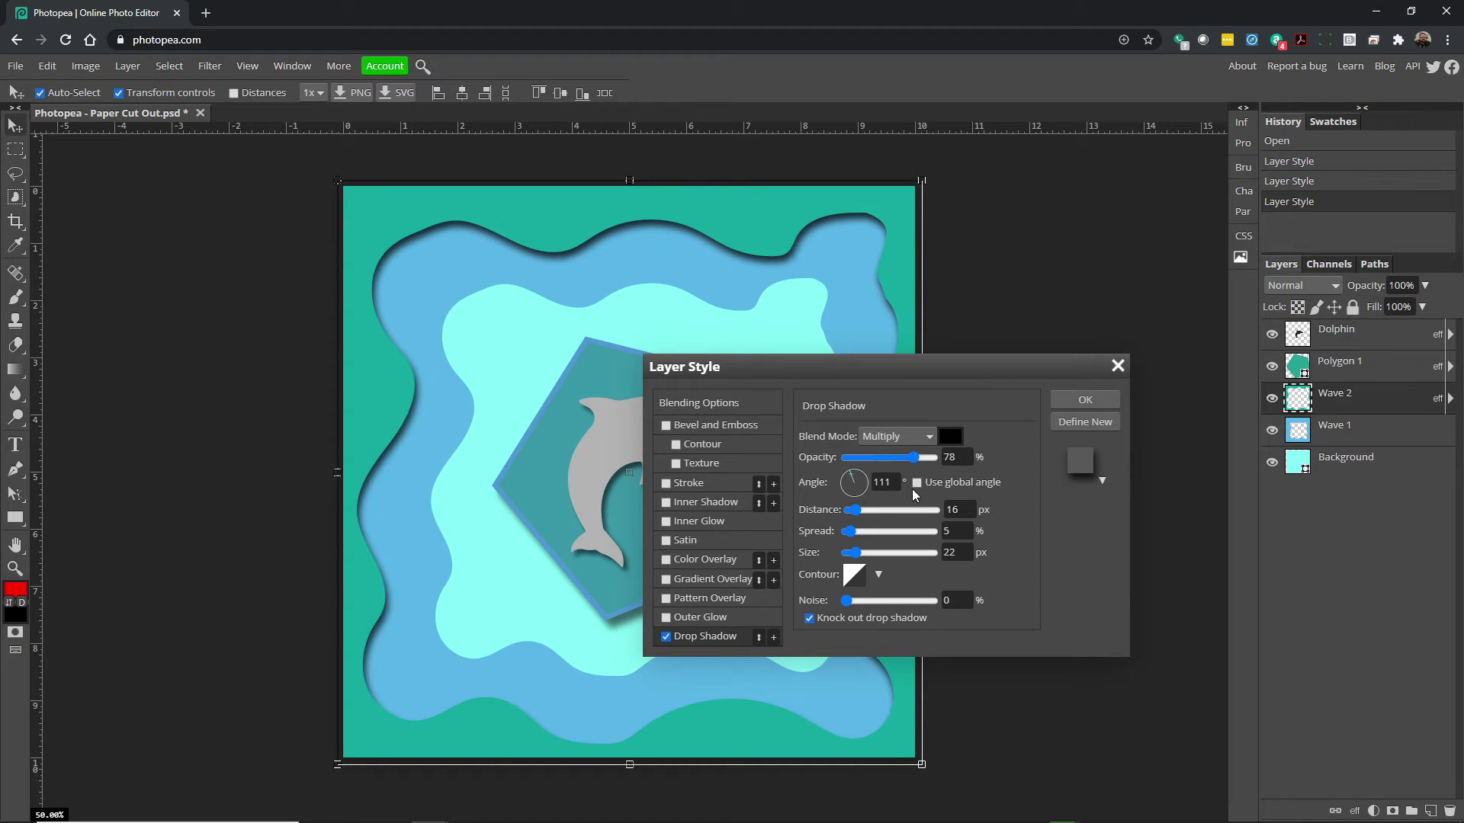
{"action": "left_click_drag", "start_coordinate": [825, 371], "coordinate": [914, 326]}
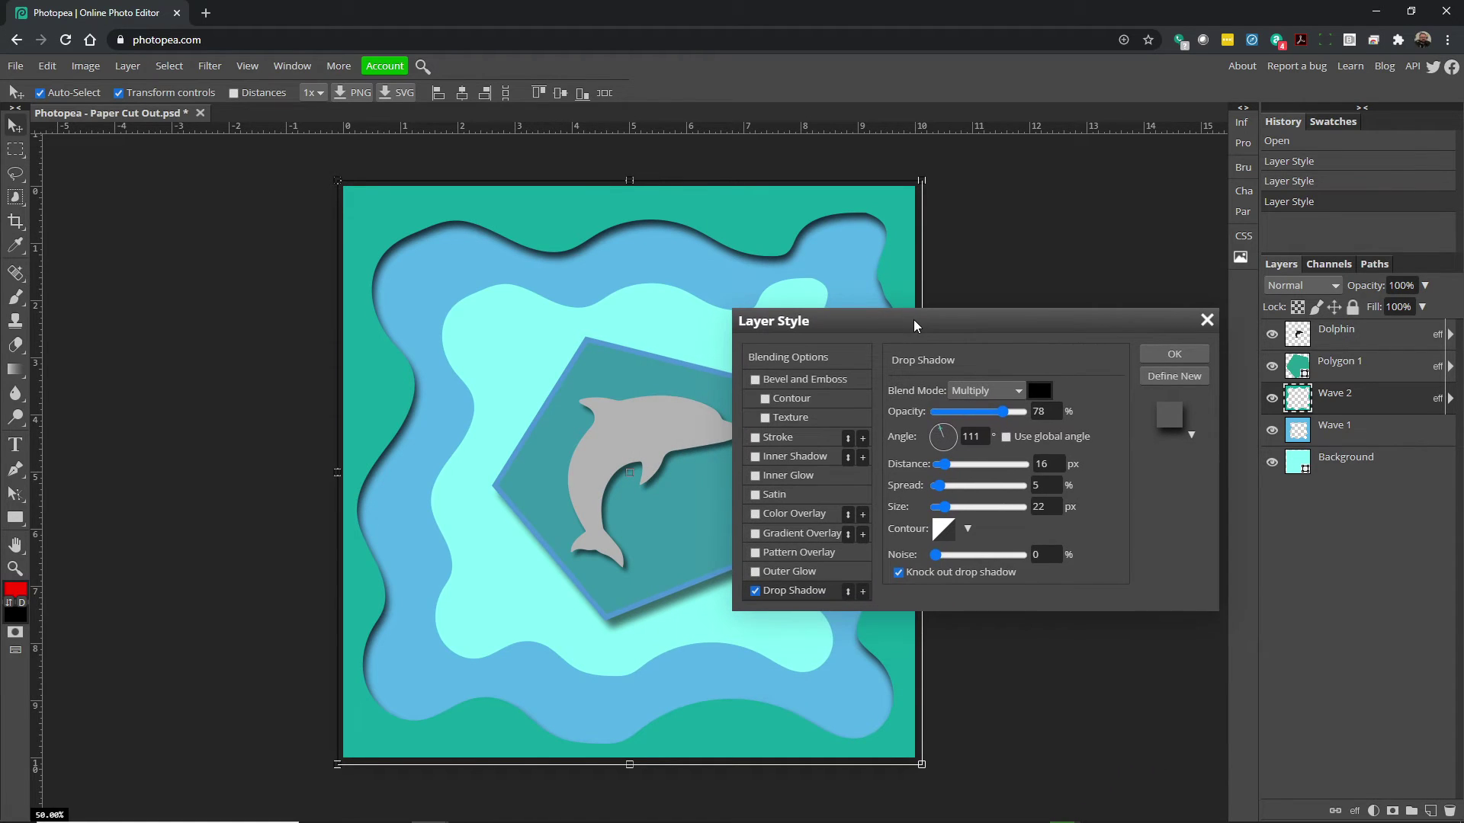
{"action": "left_click", "coordinate": [1007, 438]}
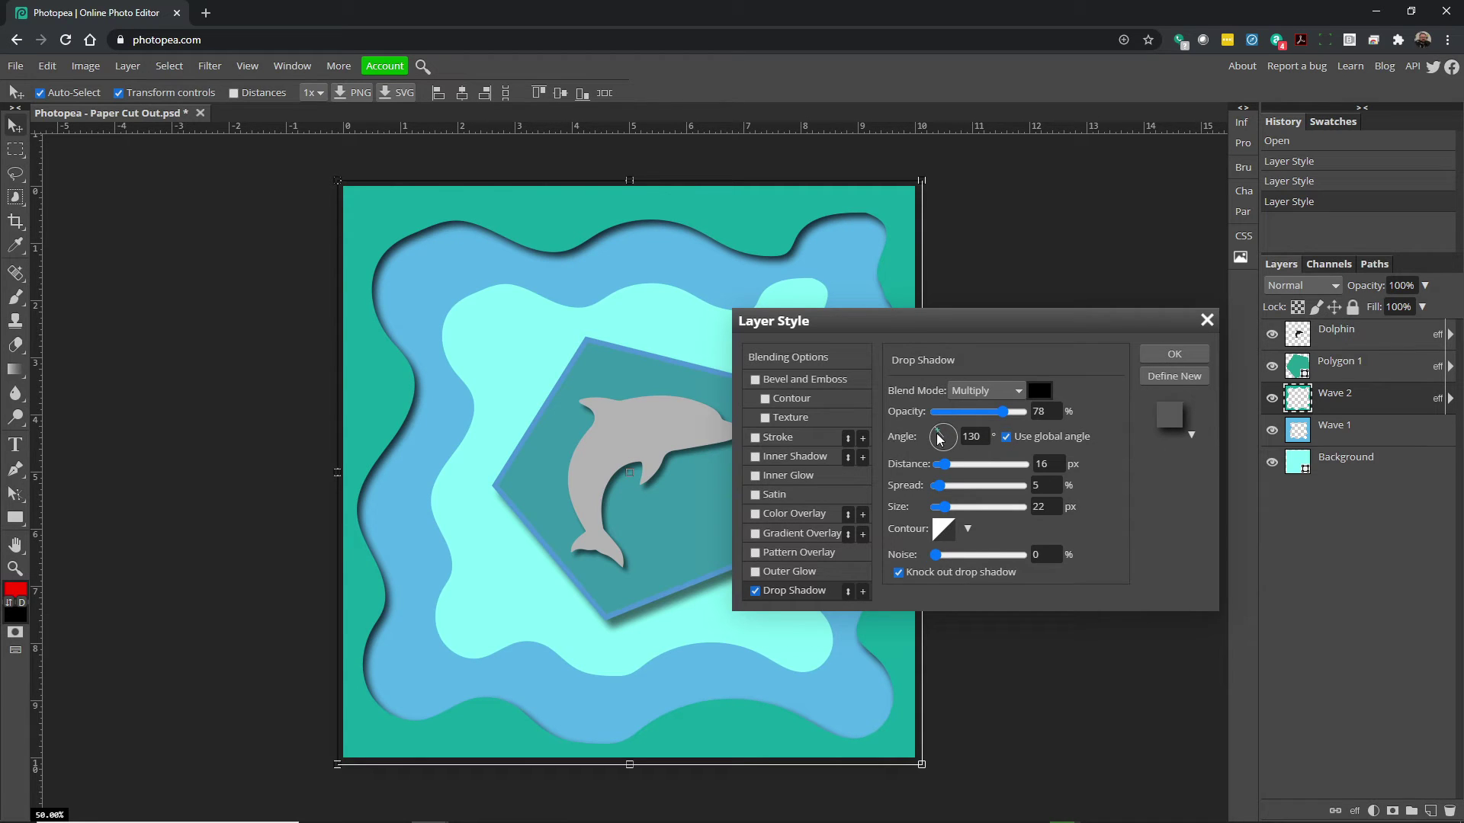
{"action": "left_click_drag", "start_coordinate": [942, 435], "coordinate": [939, 435]}
{"action": "left_click", "coordinate": [1006, 437]}
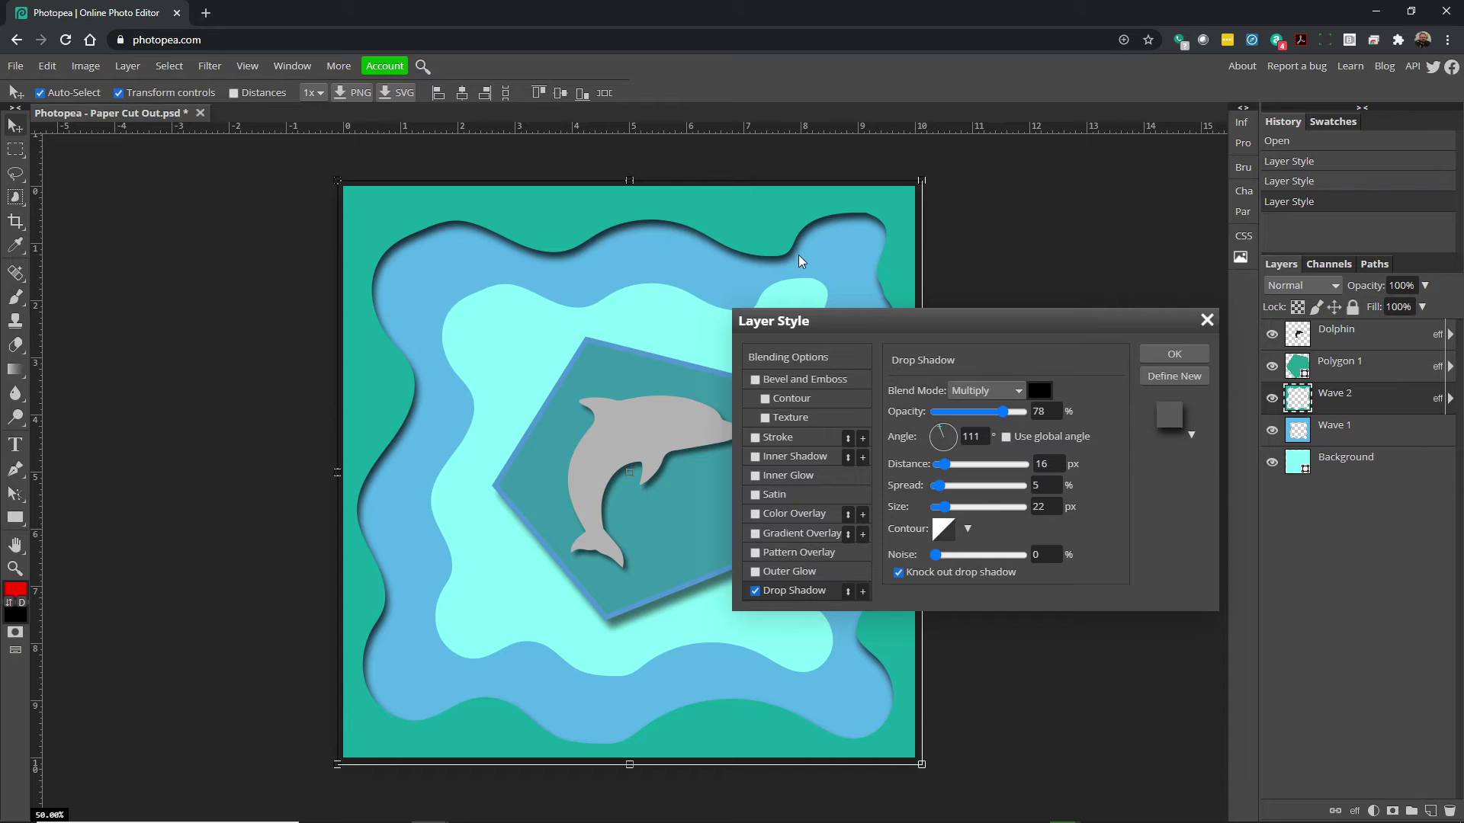
{"action": "left_click", "coordinate": [937, 432]}
{"action": "left_click_drag", "start_coordinate": [937, 433], "coordinate": [941, 435]}
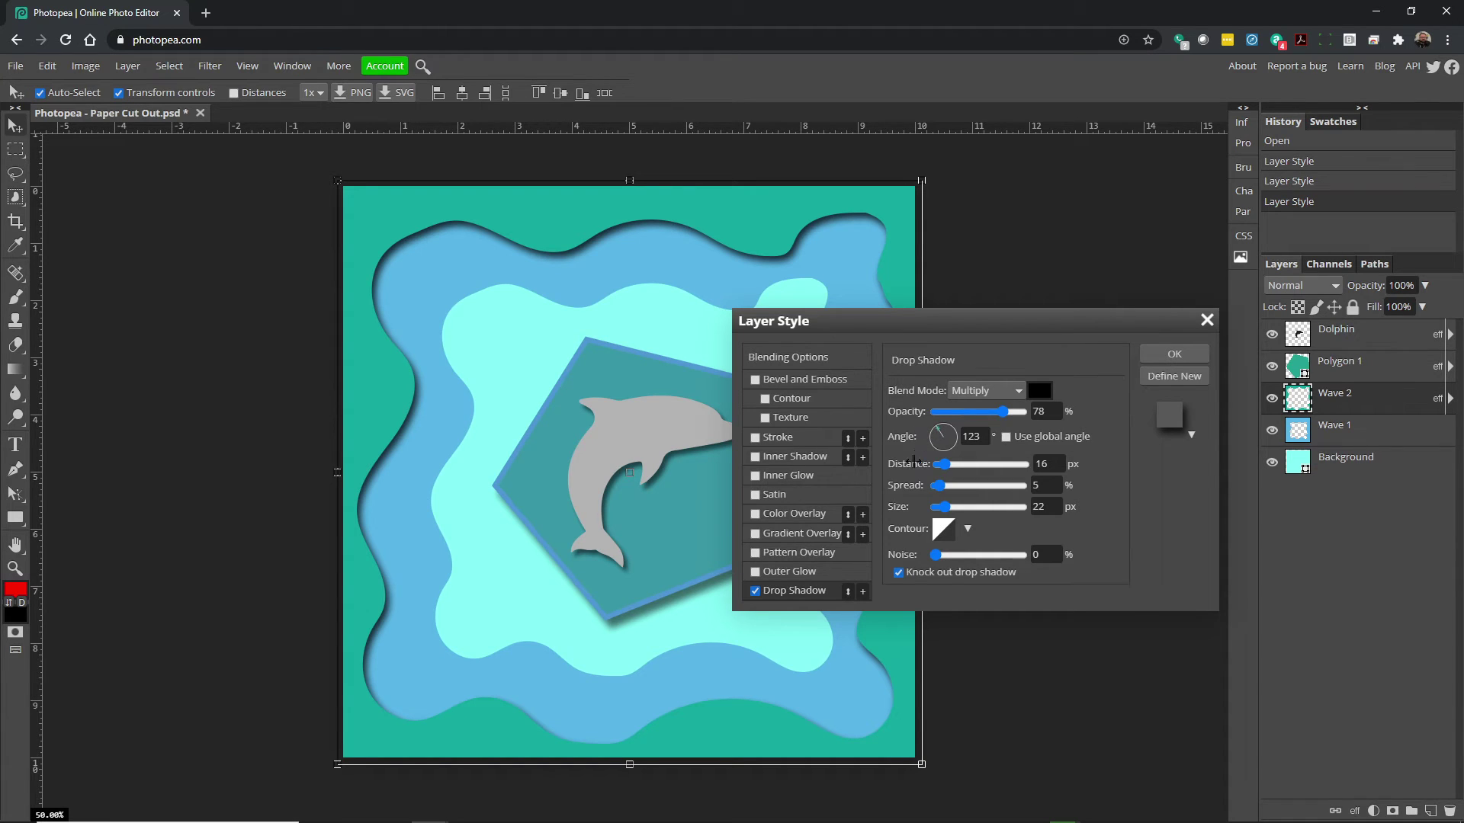
{"action": "left_click", "coordinate": [1175, 355]}
Try moving the Drop Shadow effect from Wave 2 to Wave 1, and return it to Wave 2.
{"action": "left_click", "coordinate": [1449, 398]}
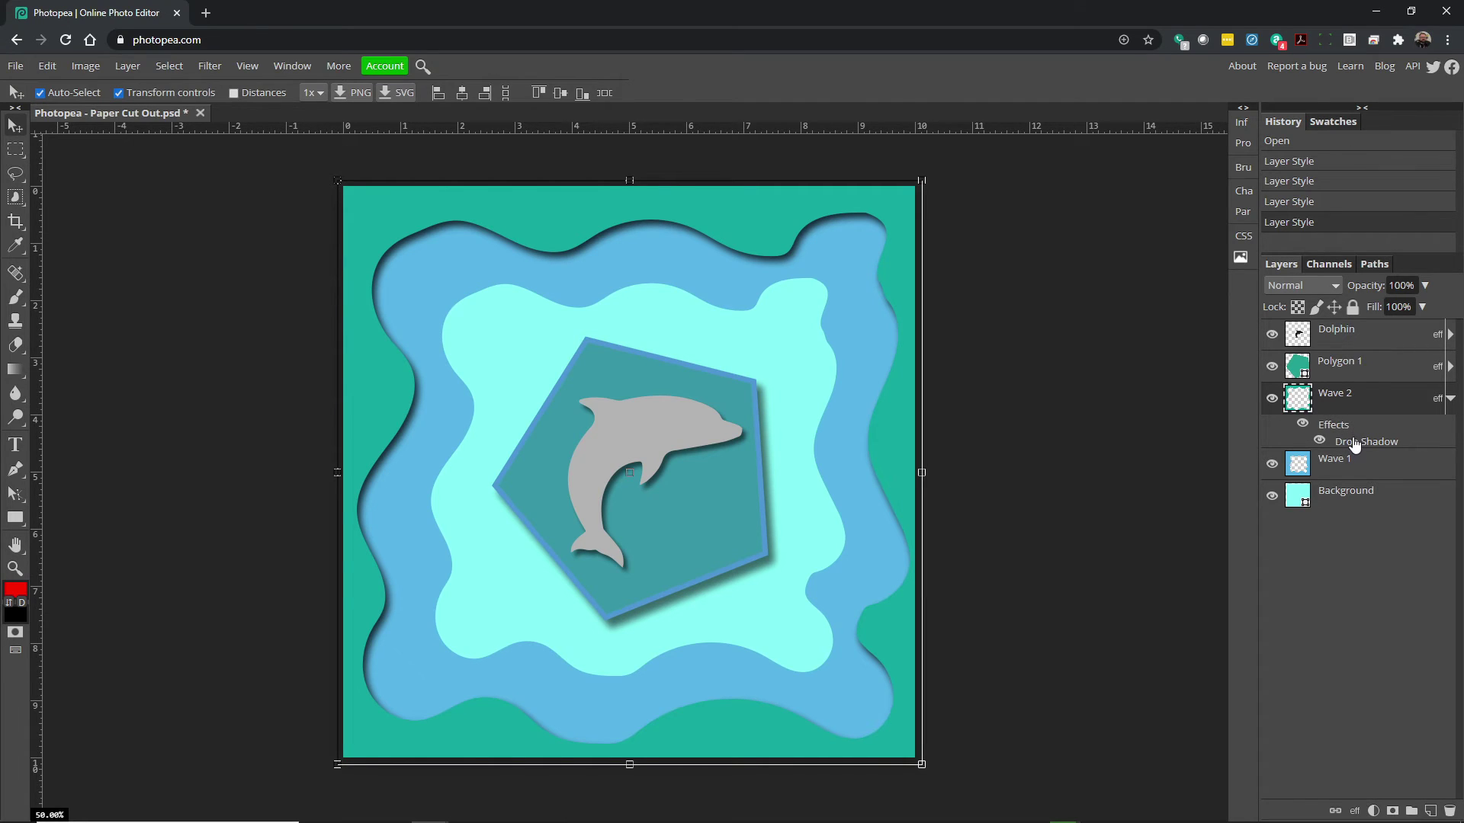
{"action": "left_click_drag", "start_coordinate": [1354, 444], "coordinate": [1354, 466]}
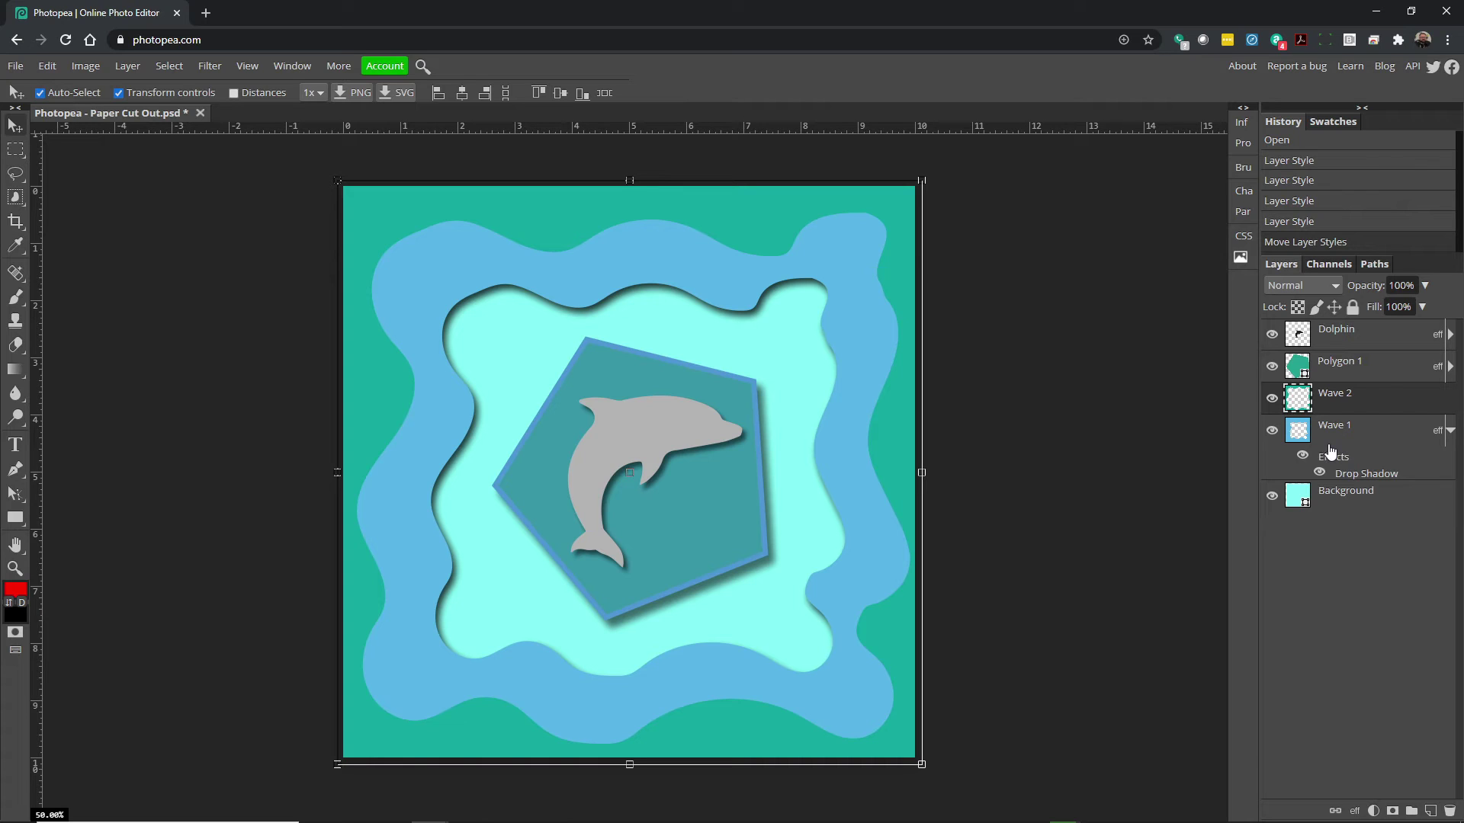
{"action": "left_click_drag", "start_coordinate": [1330, 463], "coordinate": [1338, 417]}
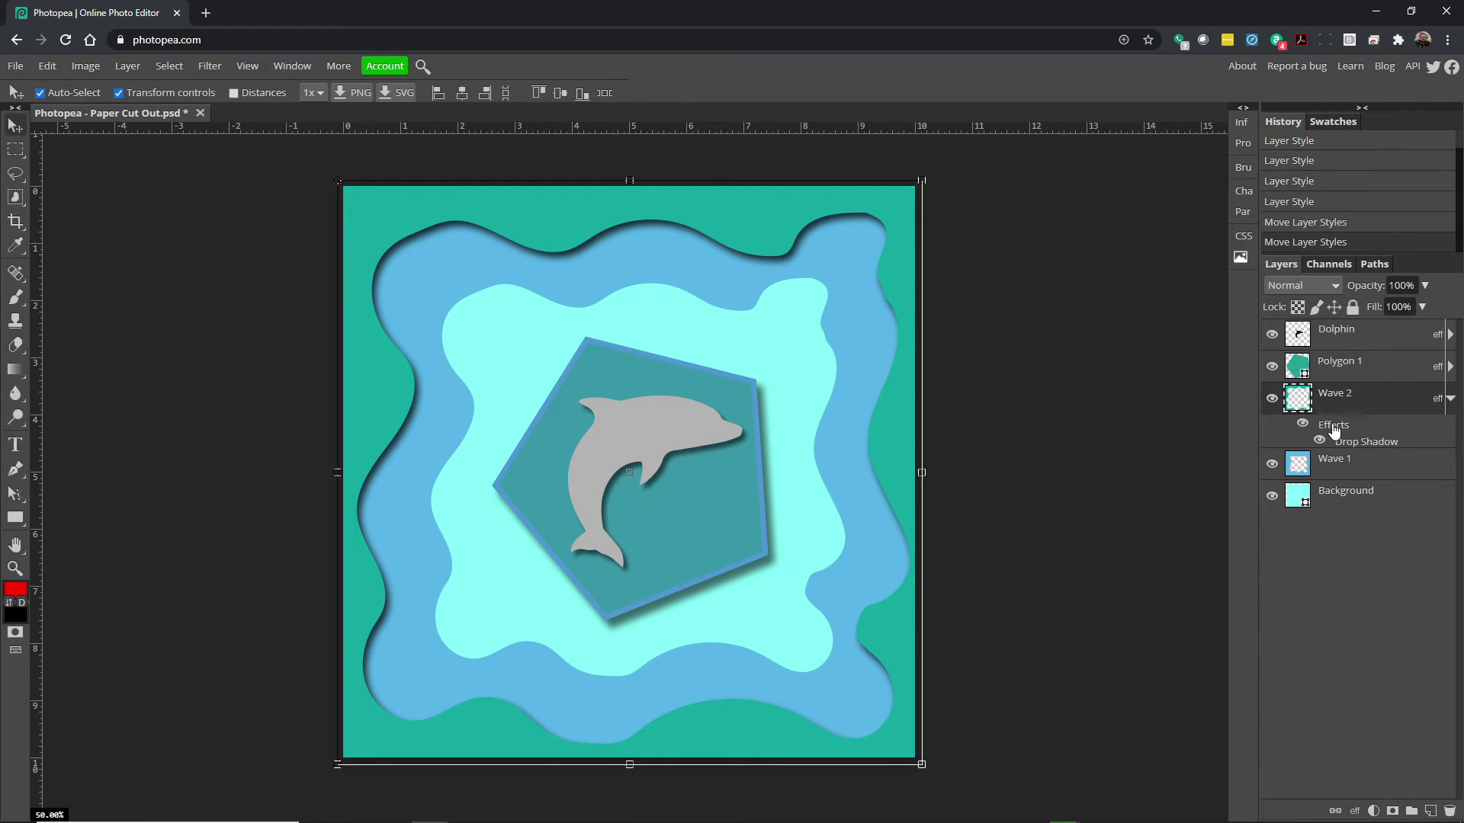
Try copying Wave 2's effects onto Wave 1, undo the copy and collapse Wave 2's list of effects.
{"action": "left_click_drag", "start_coordinate": [1334, 433], "coordinate": [1343, 469]}
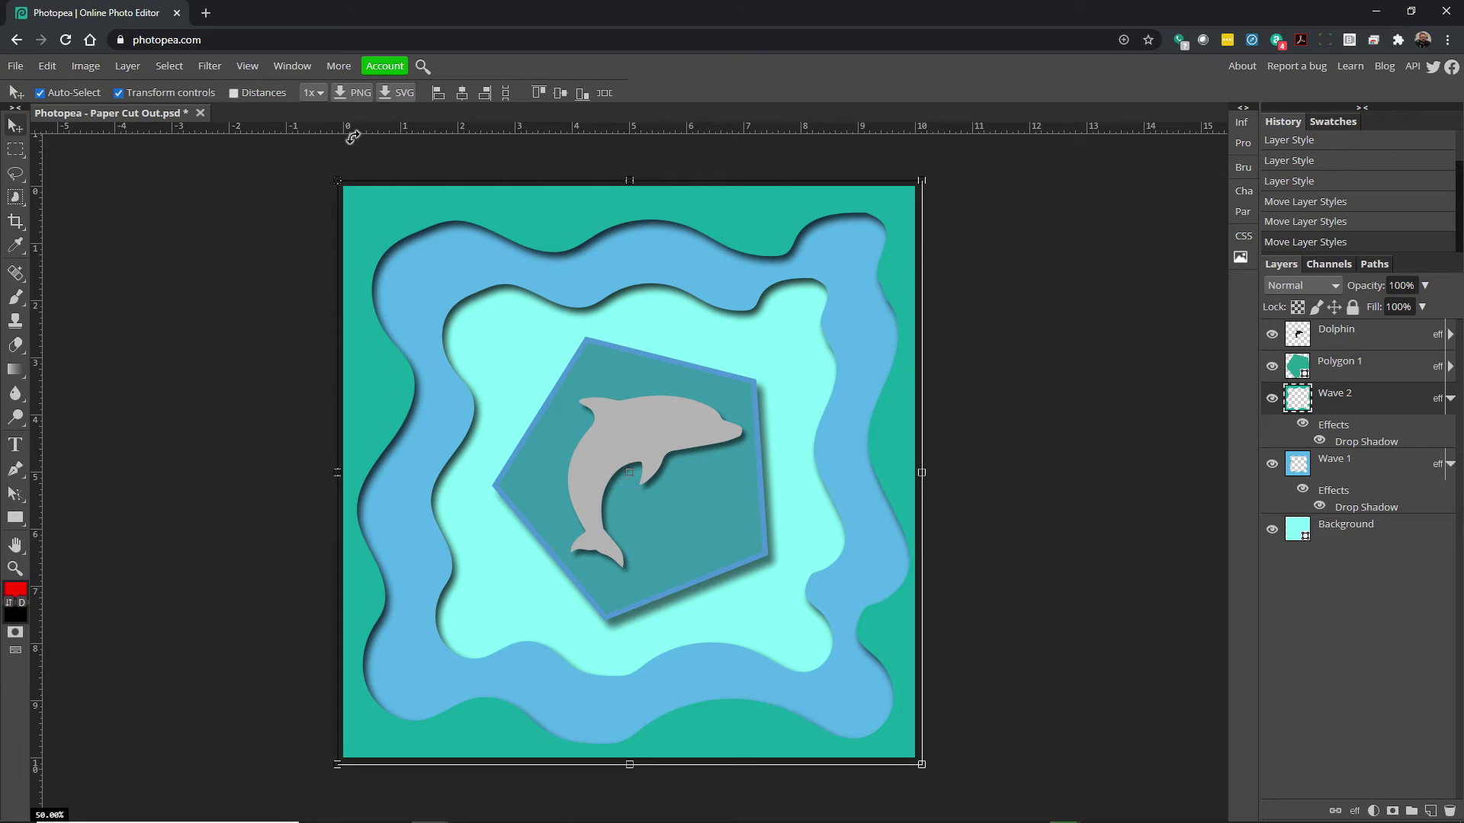
{"action": "left_click", "coordinate": [39, 67]}
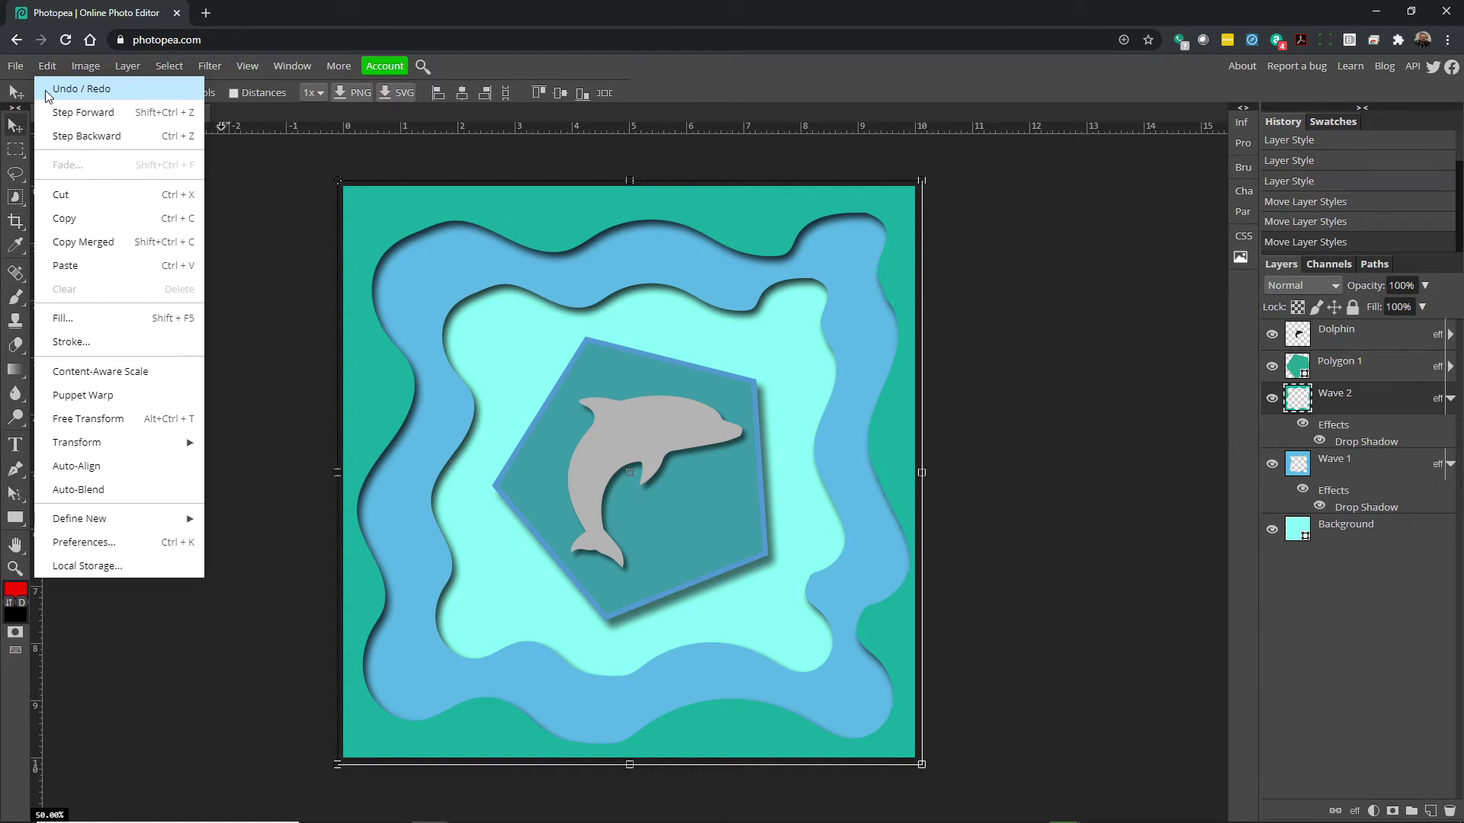
{"action": "left_click", "coordinate": [44, 90]}
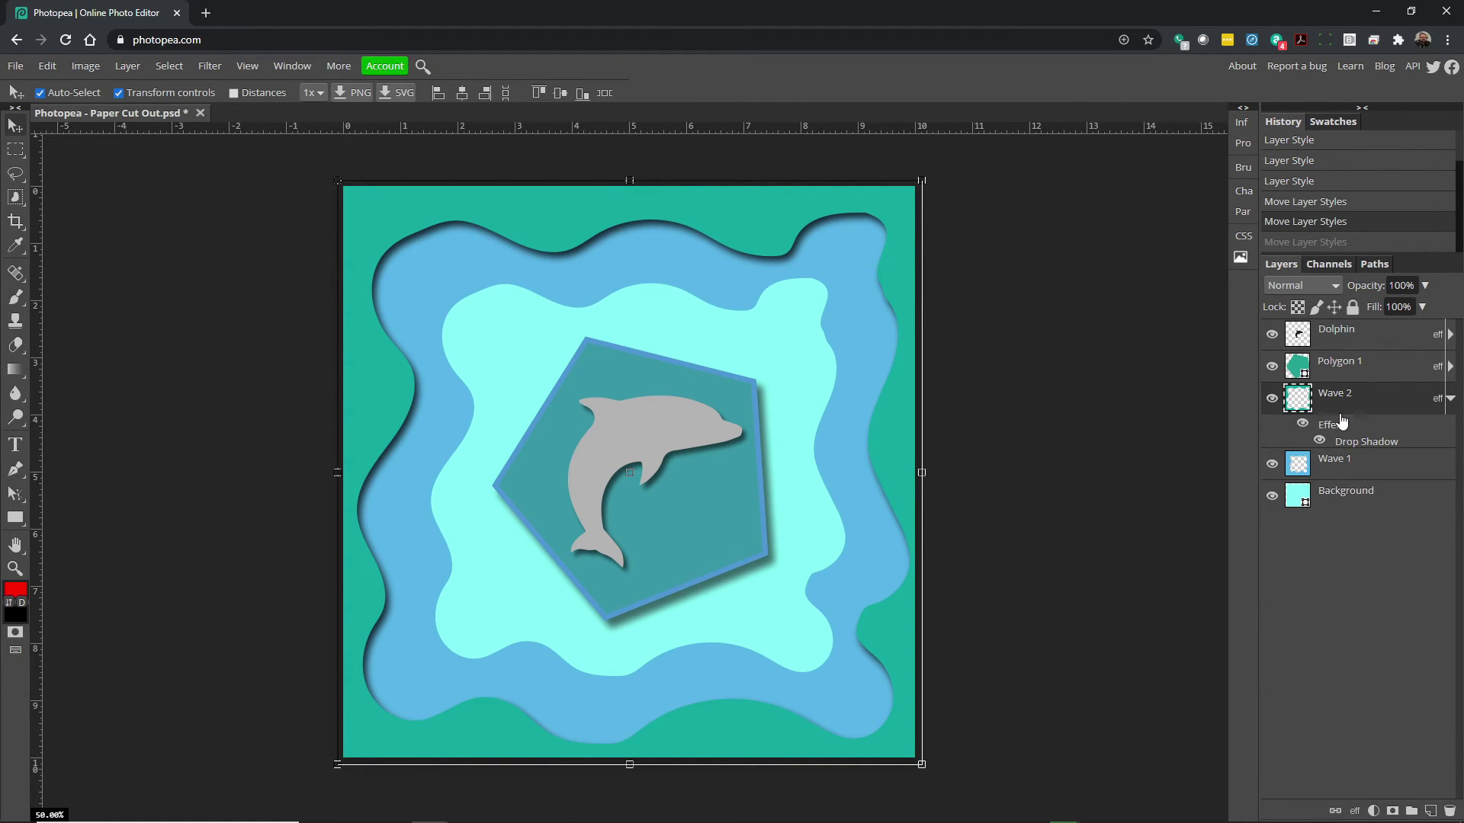
{"action": "left_click", "coordinate": [1449, 399]}
Add a Drop Shadow to the Wave 1 layer with 78% opacity, 123° angle, 16 px distance and 22 px size.
{"action": "left_click", "coordinate": [1346, 431]}
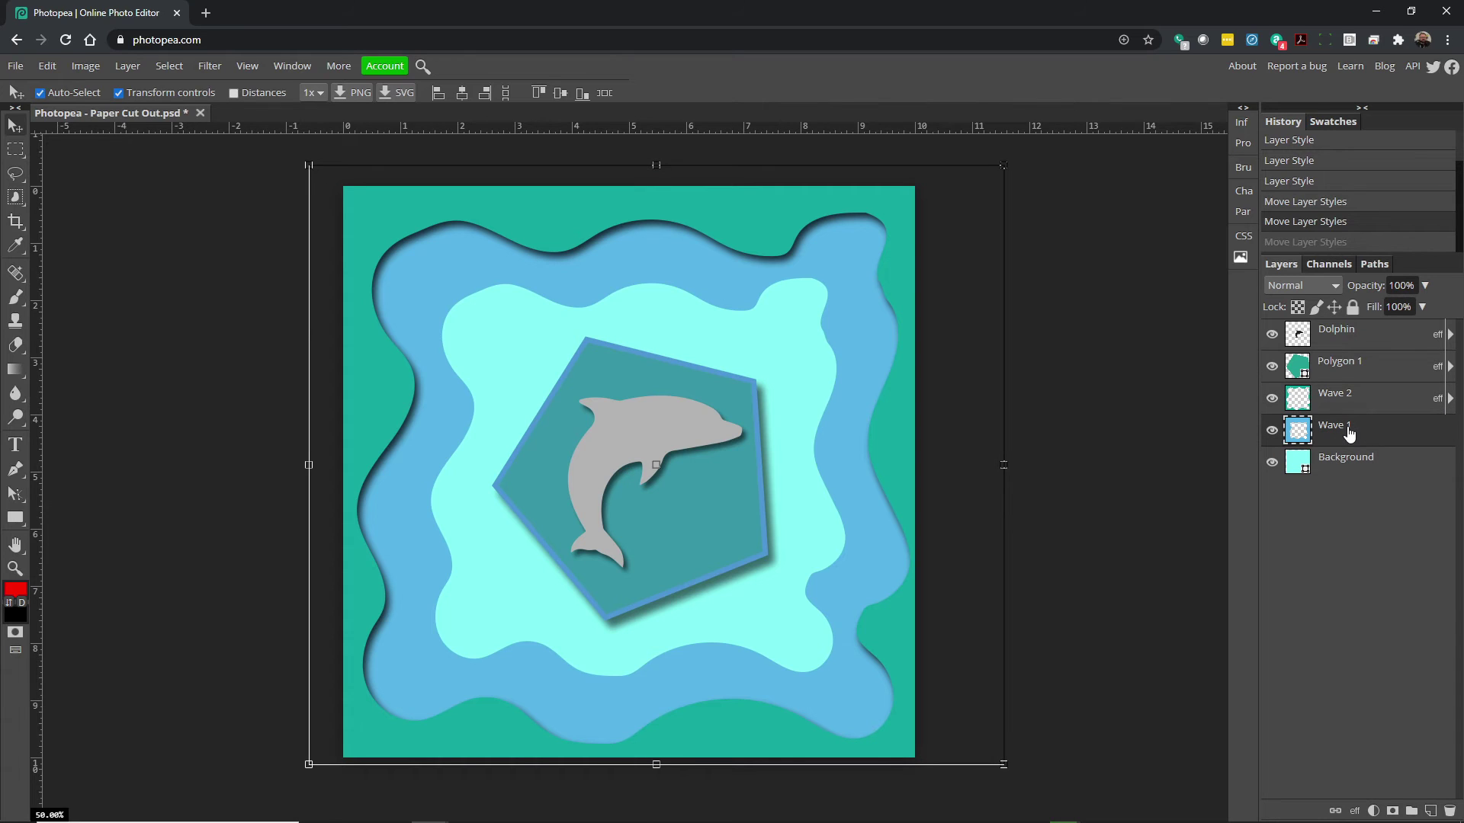
{"action": "left_click", "coordinate": [1354, 811]}
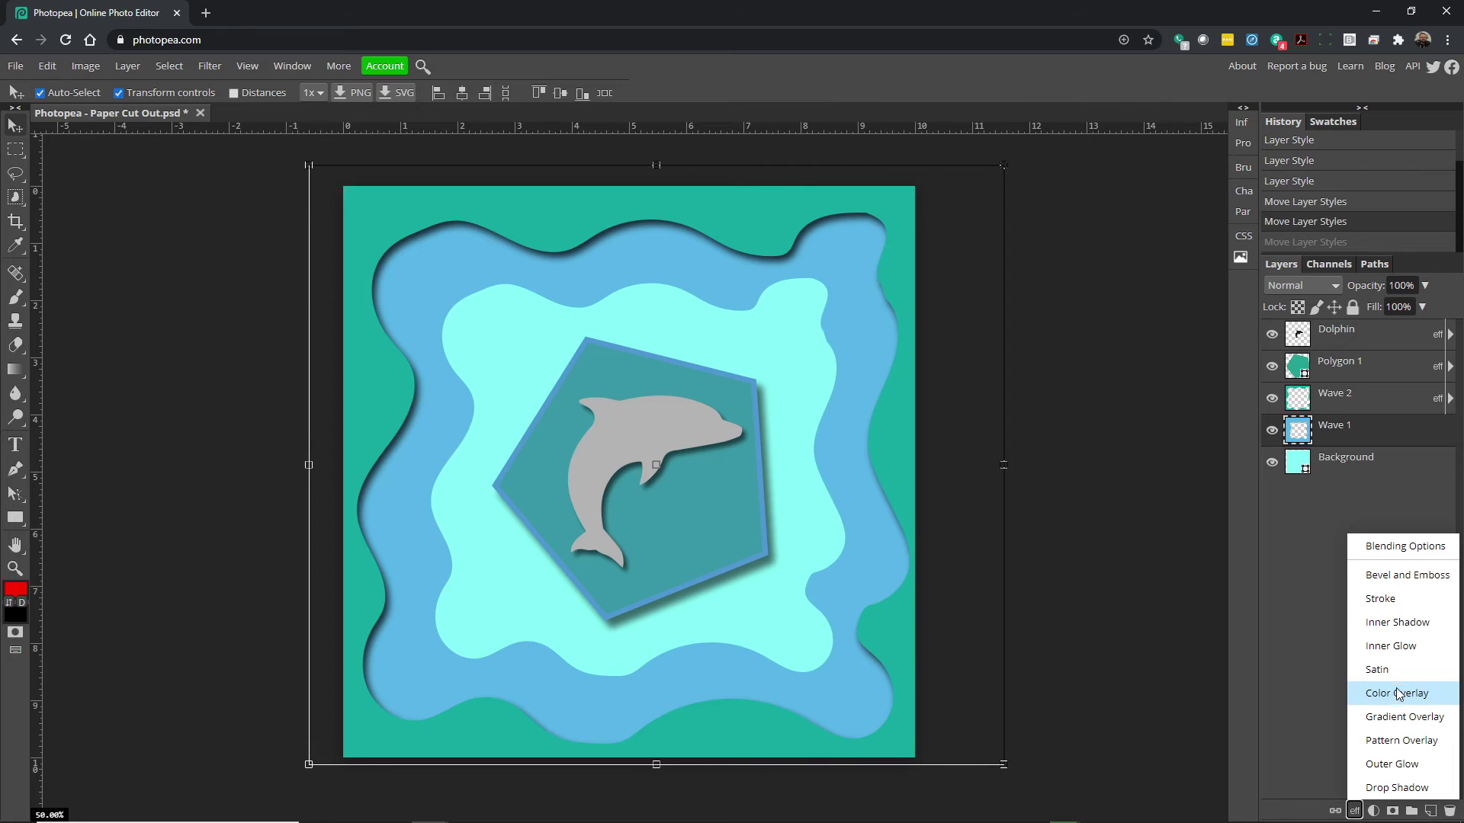
{"action": "left_click", "coordinate": [1402, 787]}
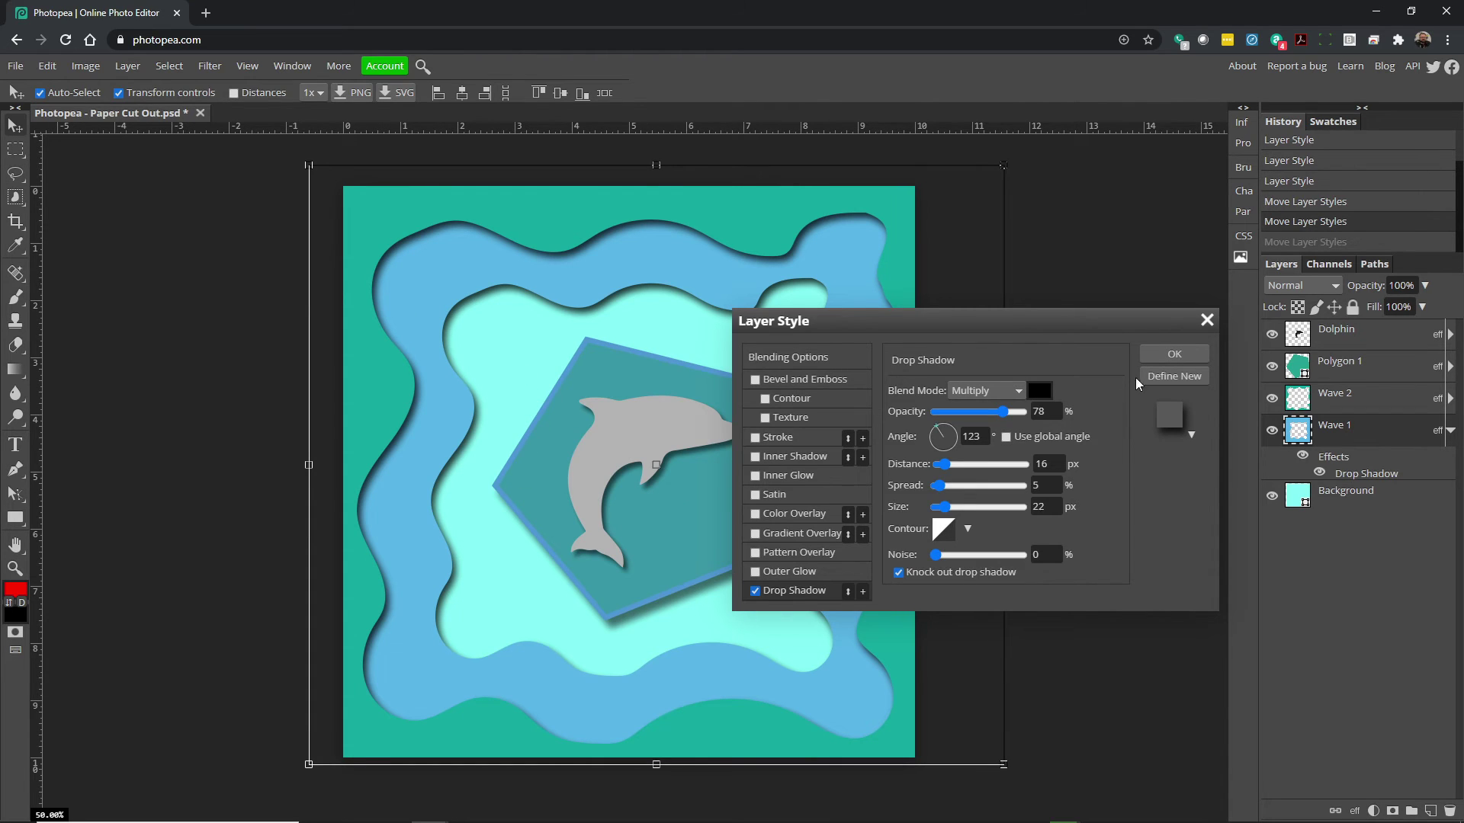
{"action": "left_click", "coordinate": [1189, 358]}
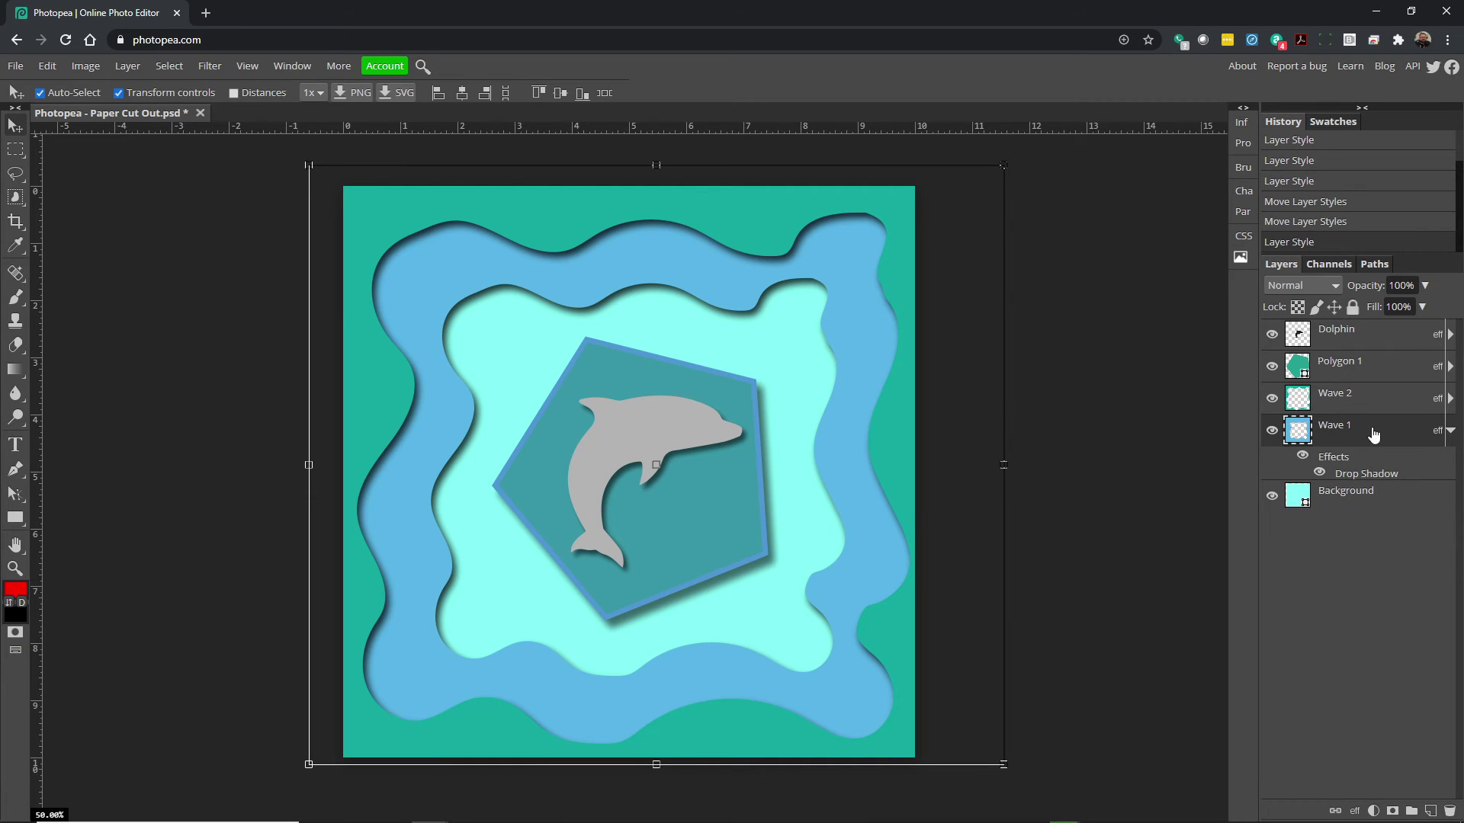
{"action": "left_click", "coordinate": [1450, 431]}
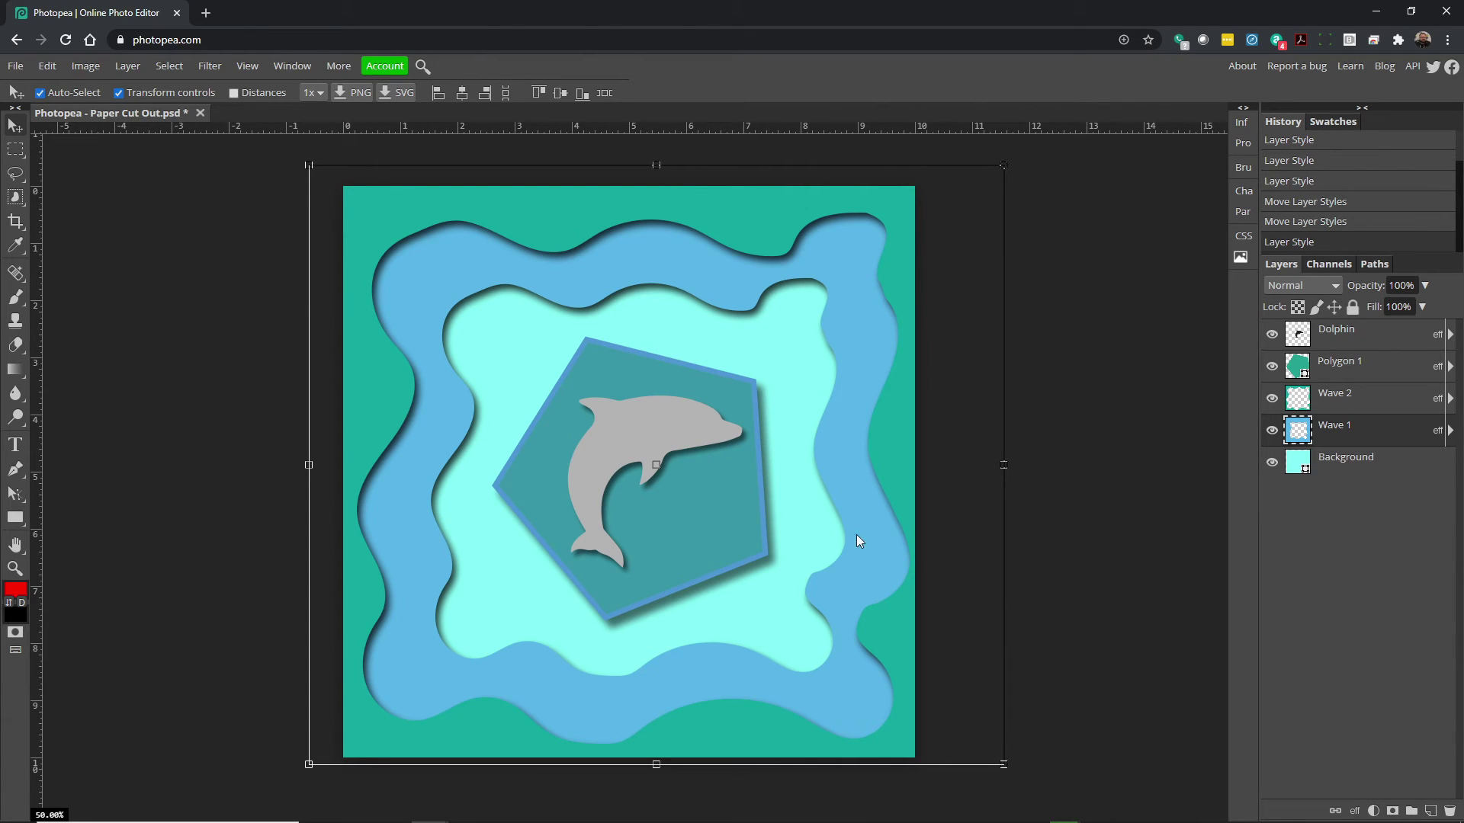
Add a Color Fill layer directly above the Dolphin layer.
{"action": "left_click", "coordinate": [1359, 341]}
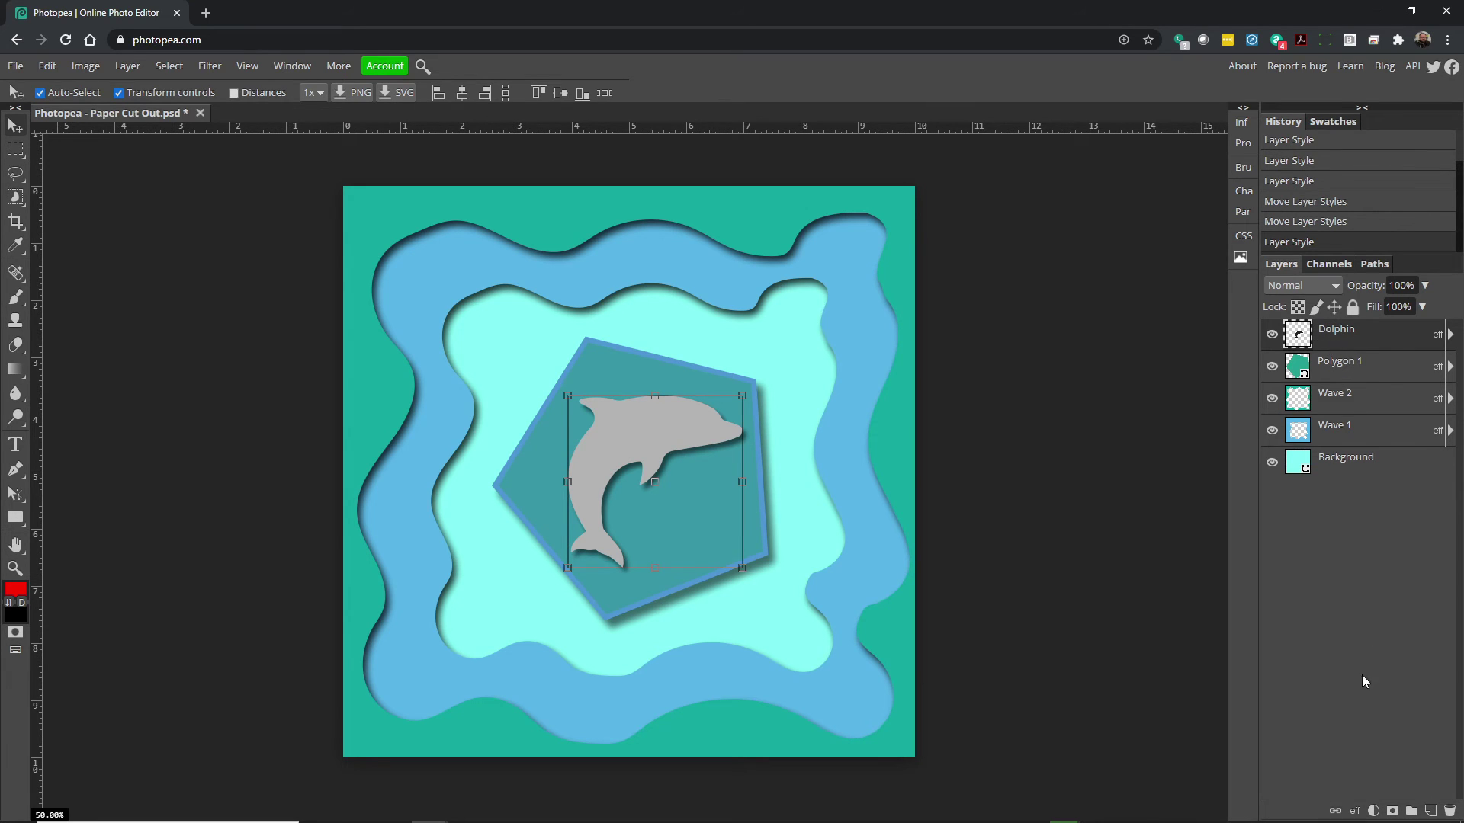
{"action": "left_click", "coordinate": [1371, 811]}
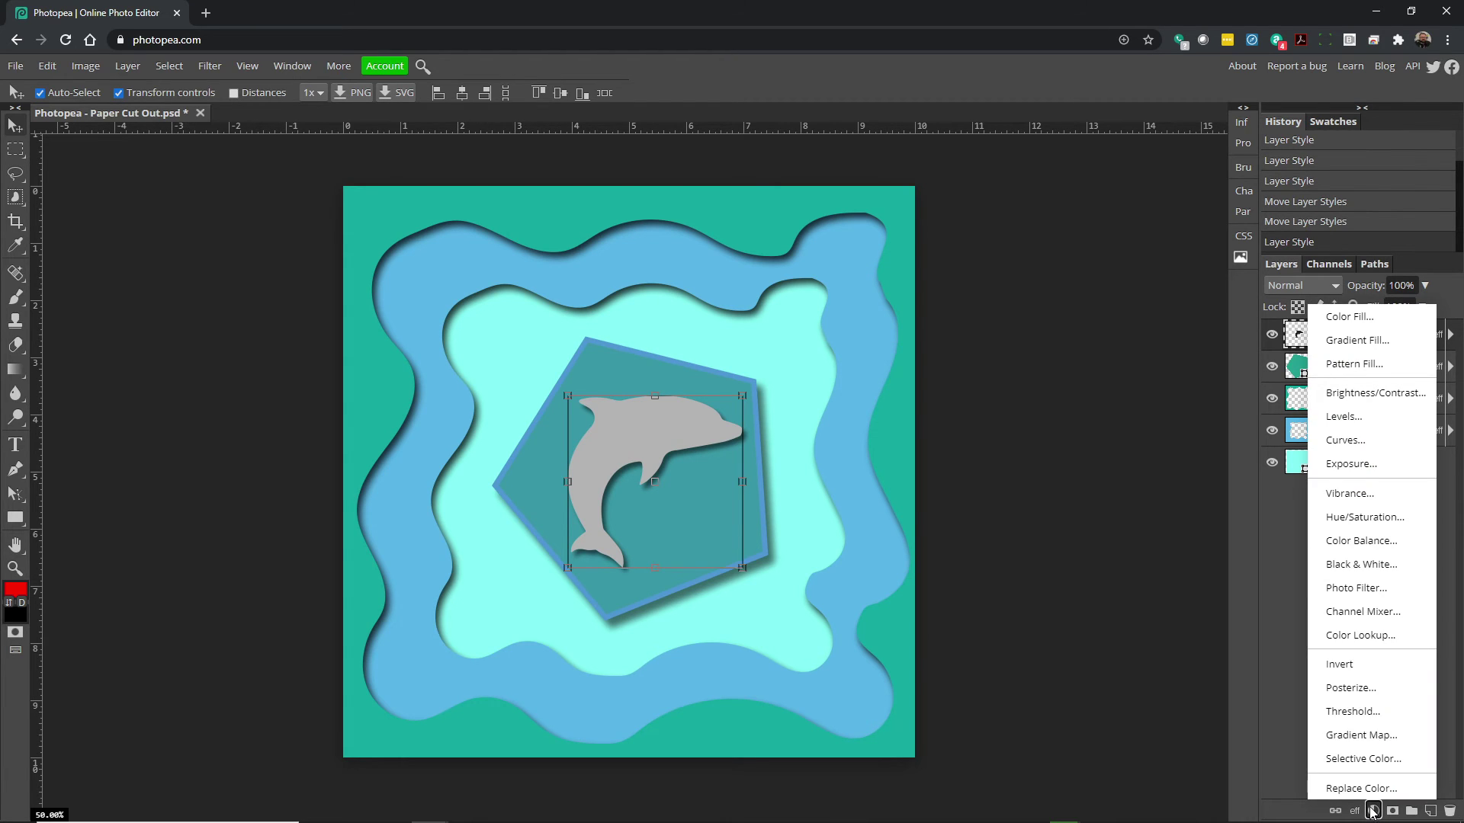
{"action": "left_click", "coordinate": [1341, 318]}
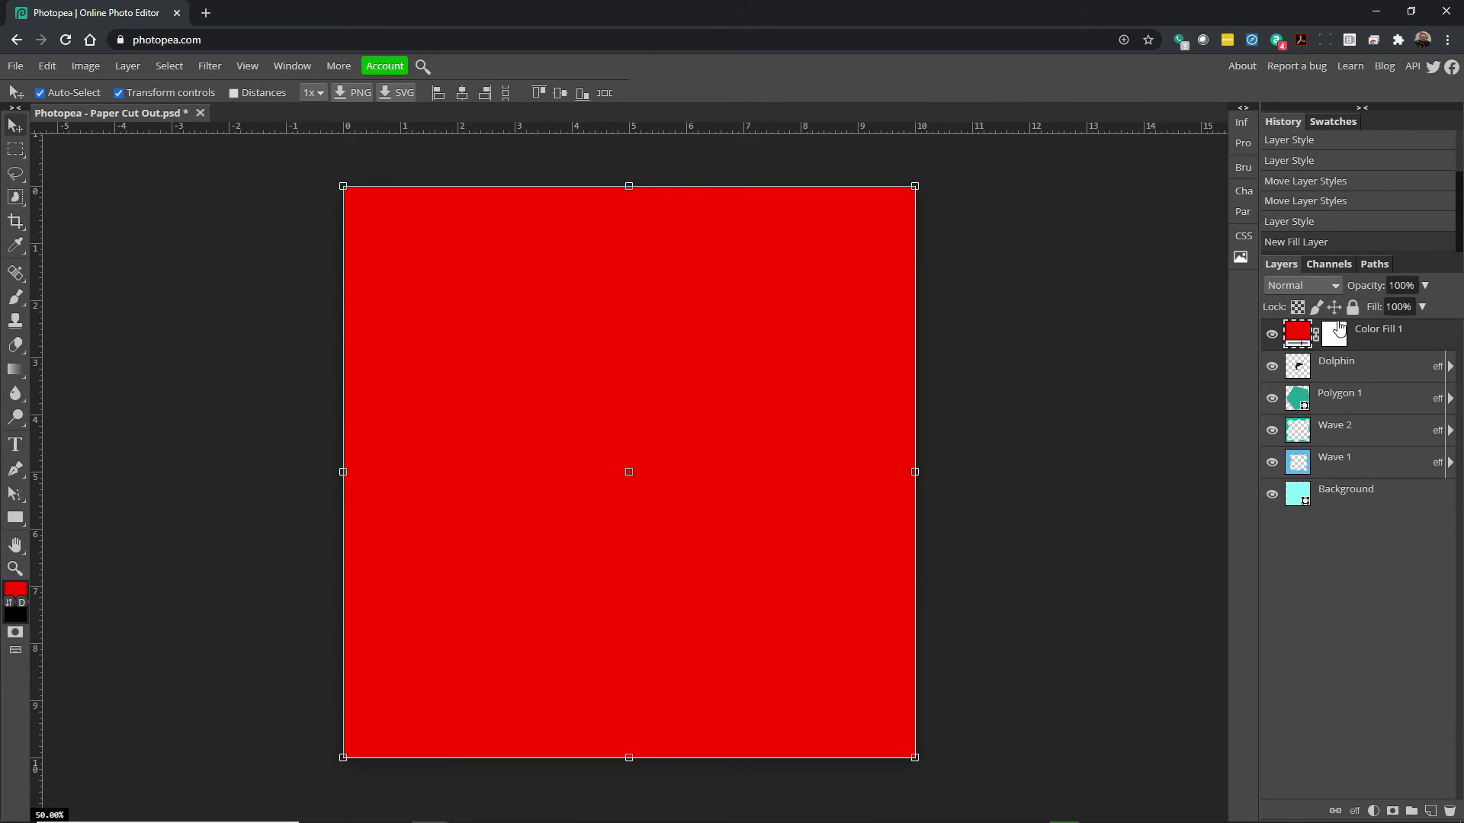
Set the fill layer's color to gray 858585 and convert the layer to a Smart Object.
{"action": "double_click", "coordinate": [1296, 334]}
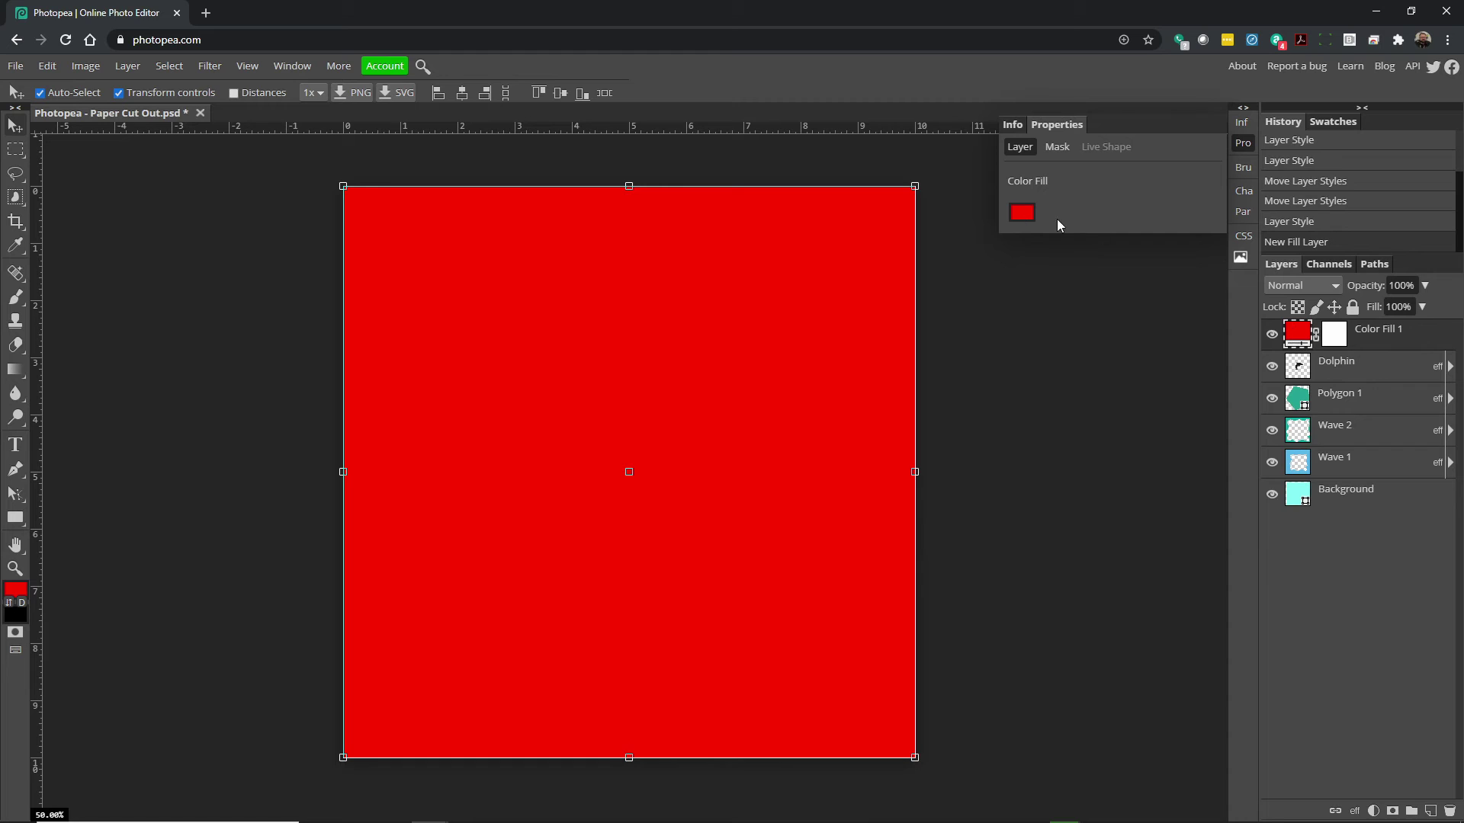
{"action": "left_click", "coordinate": [1021, 215]}
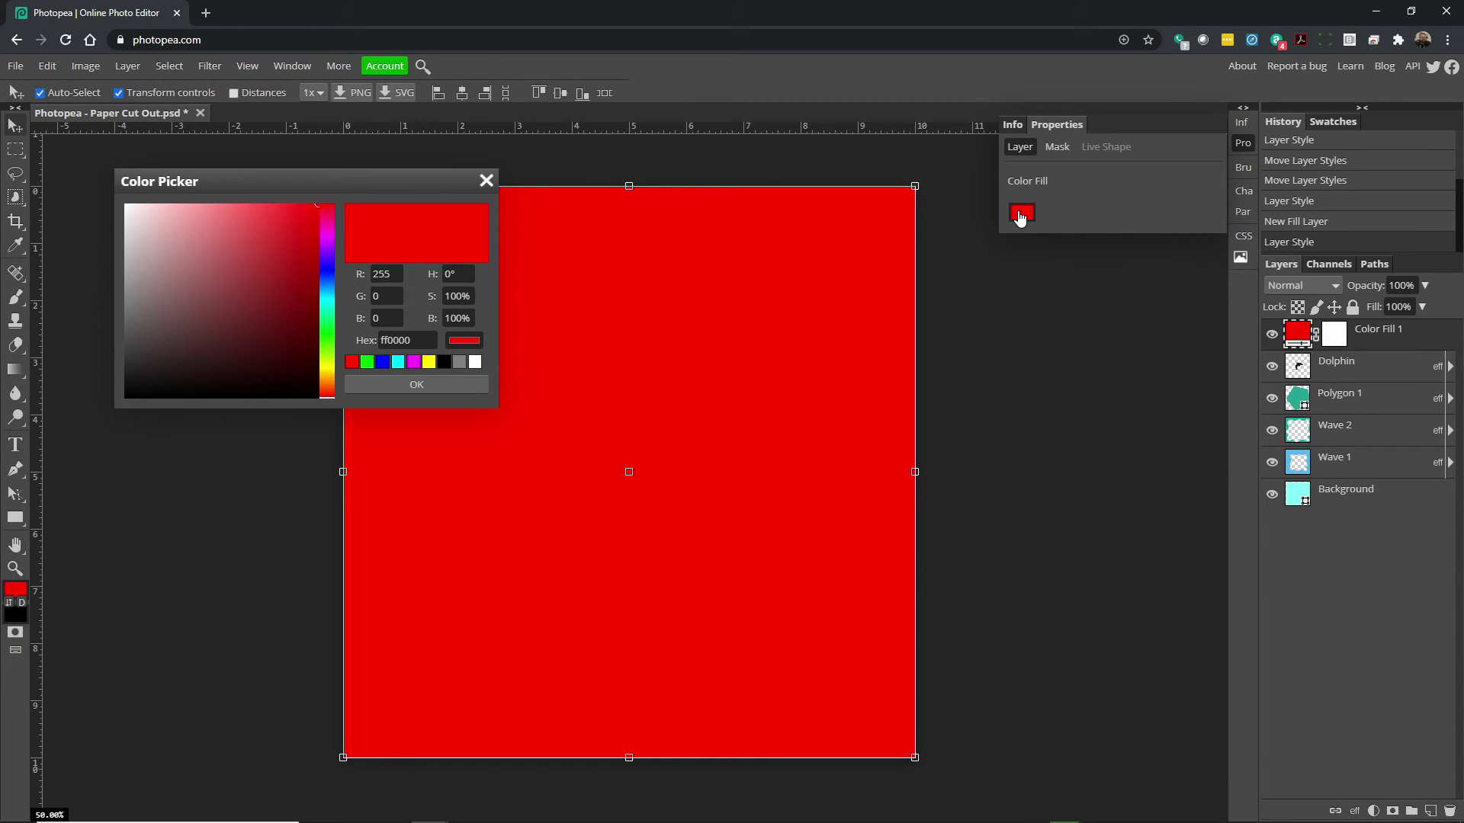
{"action": "mouse_move", "coordinate": [176, 249]}
{"action": "left_mouse_down"}
{"action": "mouse_move", "coordinate": [100, 250]}
{"action": "mouse_move", "coordinate": [98, 297]}
{"action": "left_mouse_up"}
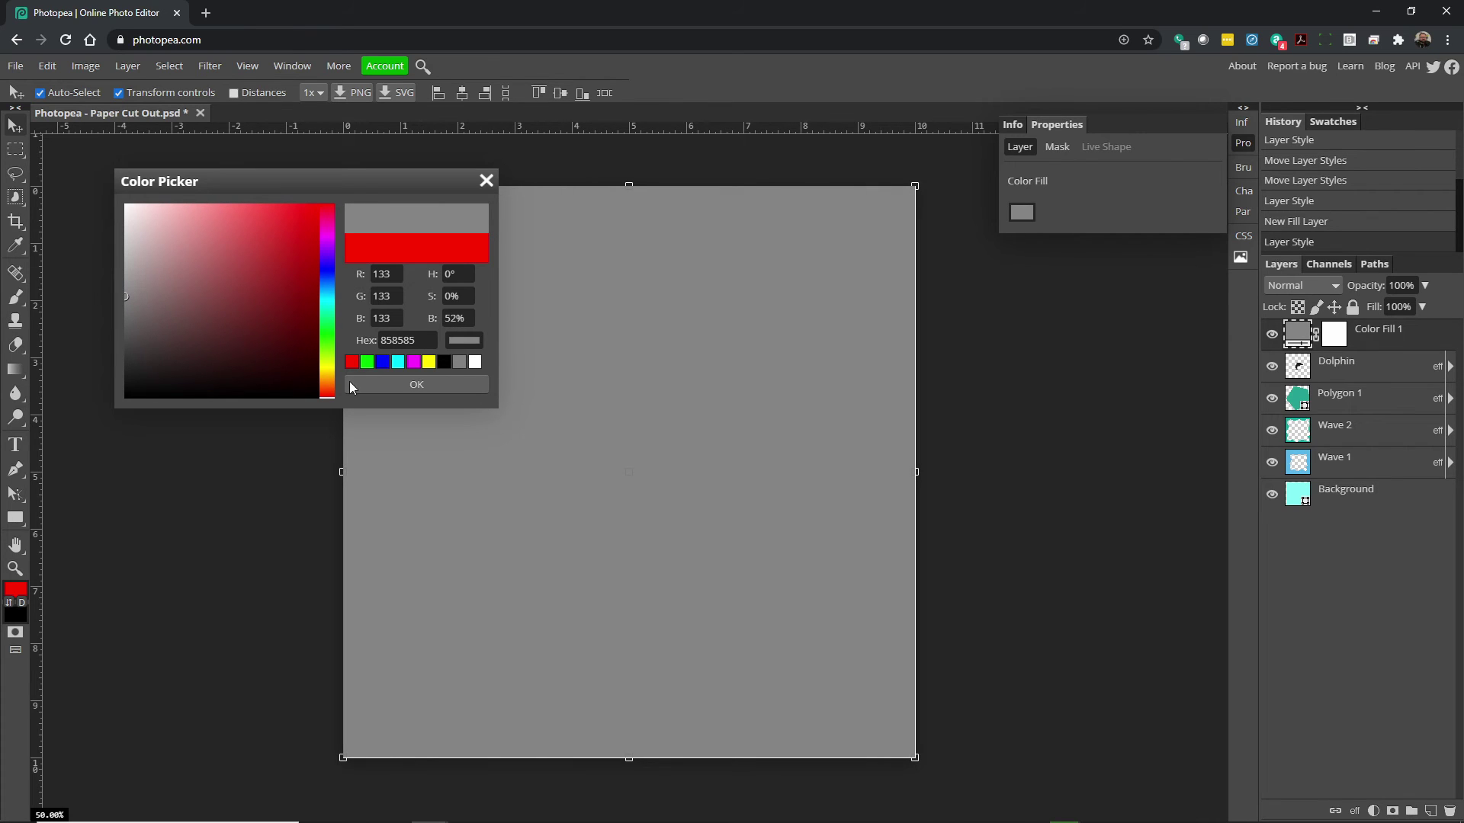
{"action": "left_click", "coordinate": [389, 383]}
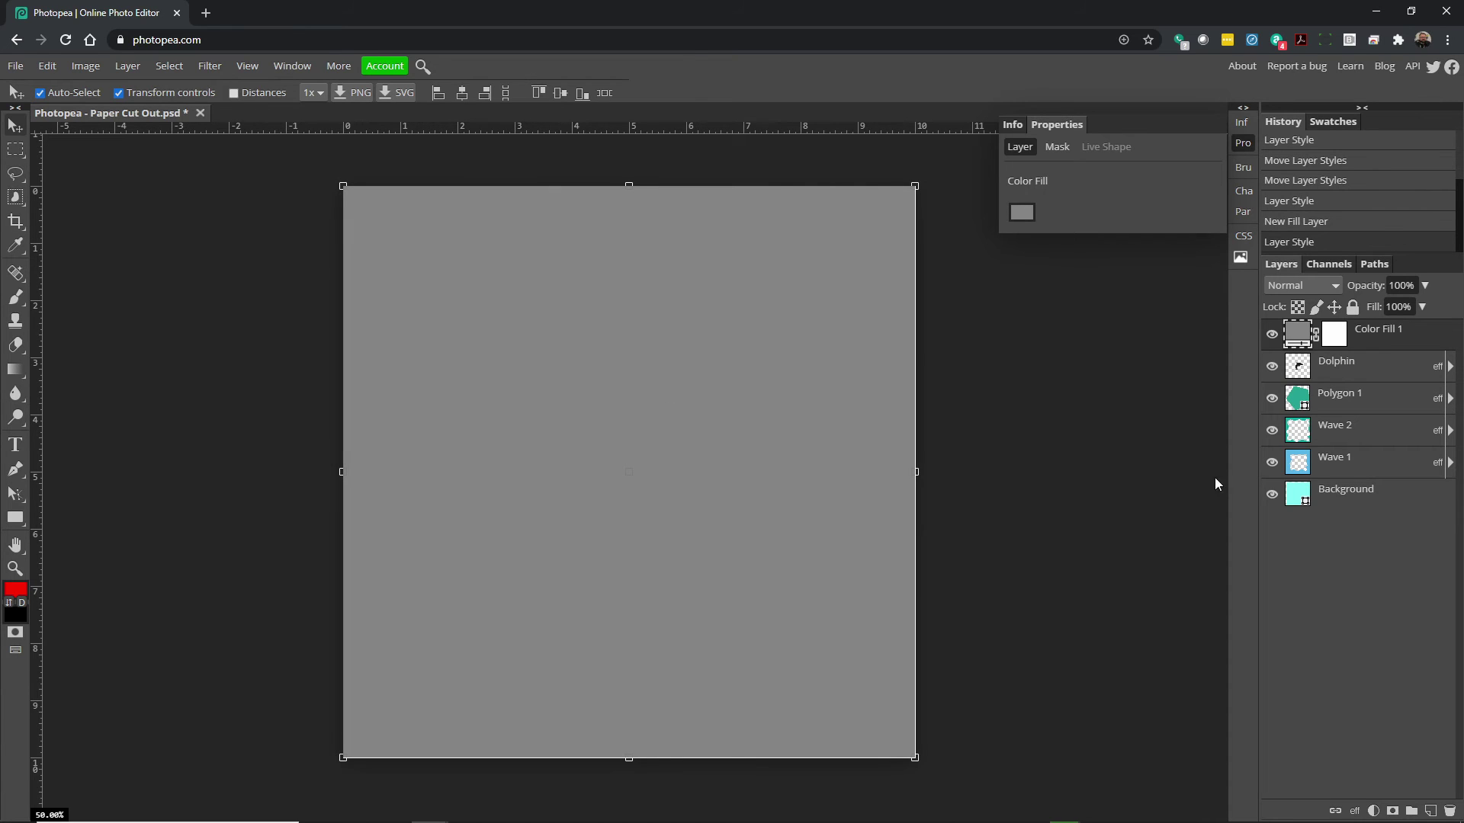
{"action": "right_click", "coordinate": [1368, 345]}
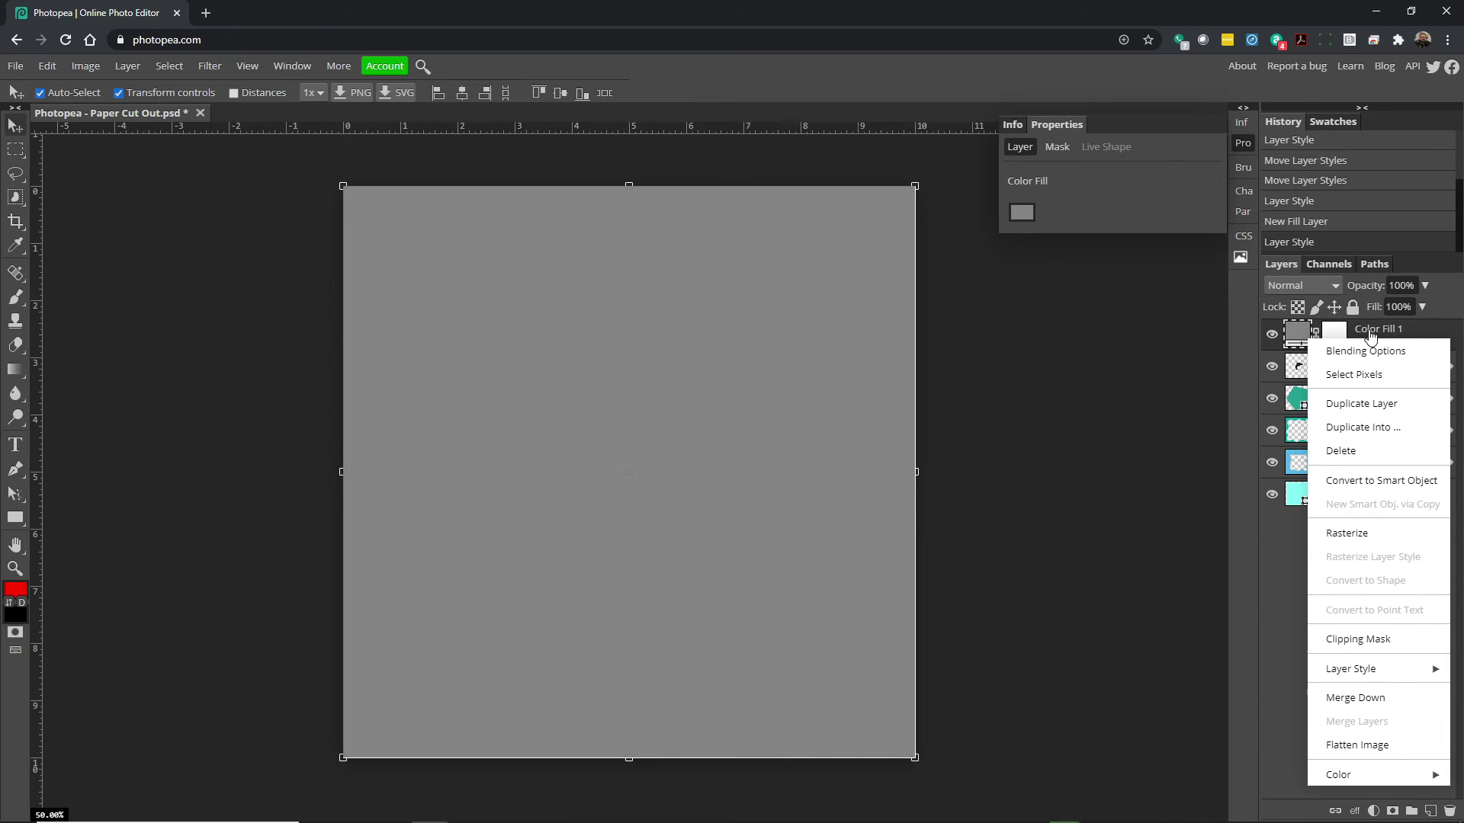
{"action": "left_click", "coordinate": [1399, 482]}
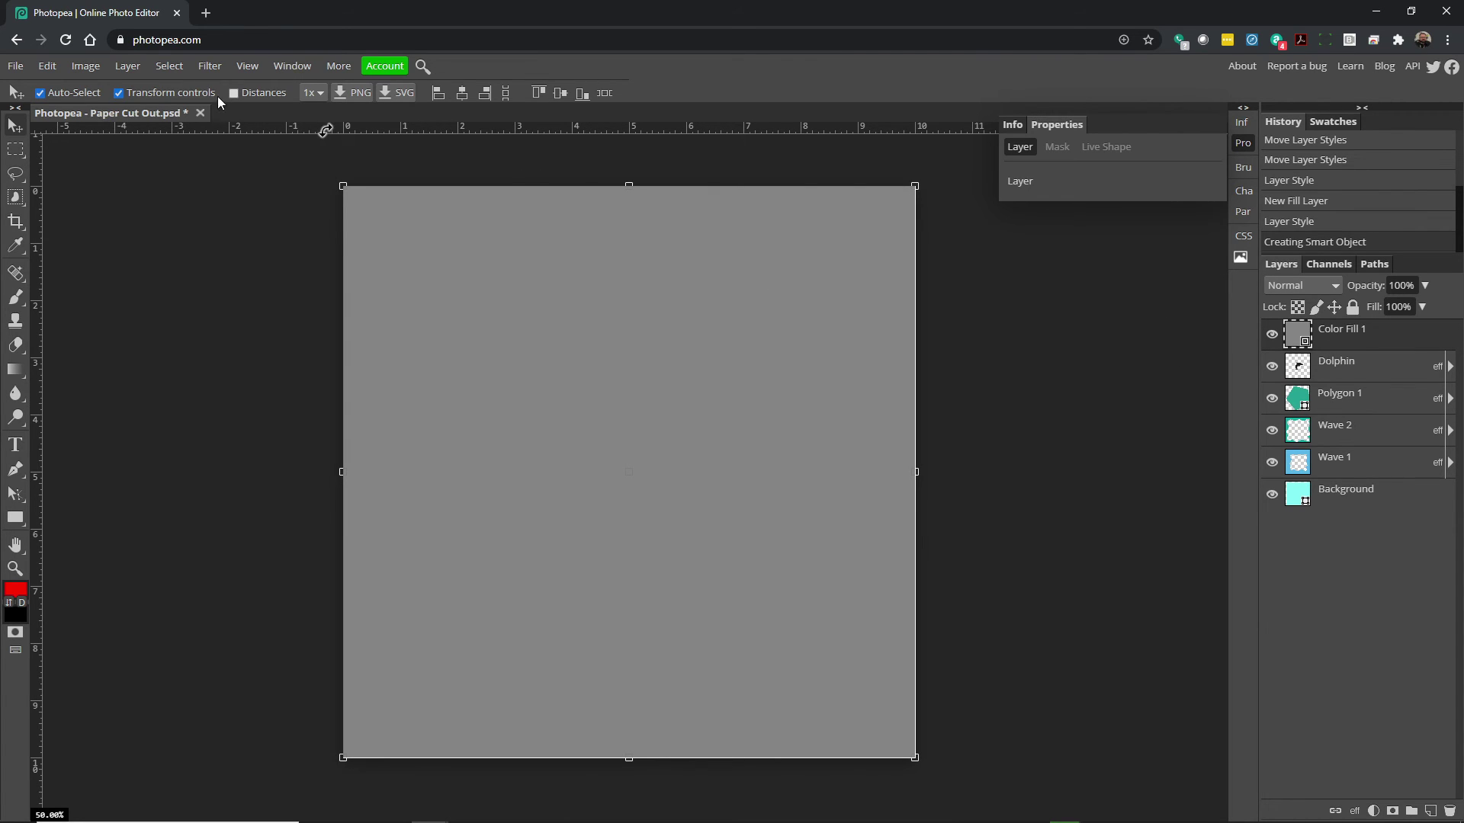
Apply an Add Noise filter to the gray Smart Object with 26% amount, Uniform distribution and Monochromatic enabled.
{"action": "left_click", "coordinate": [205, 73]}
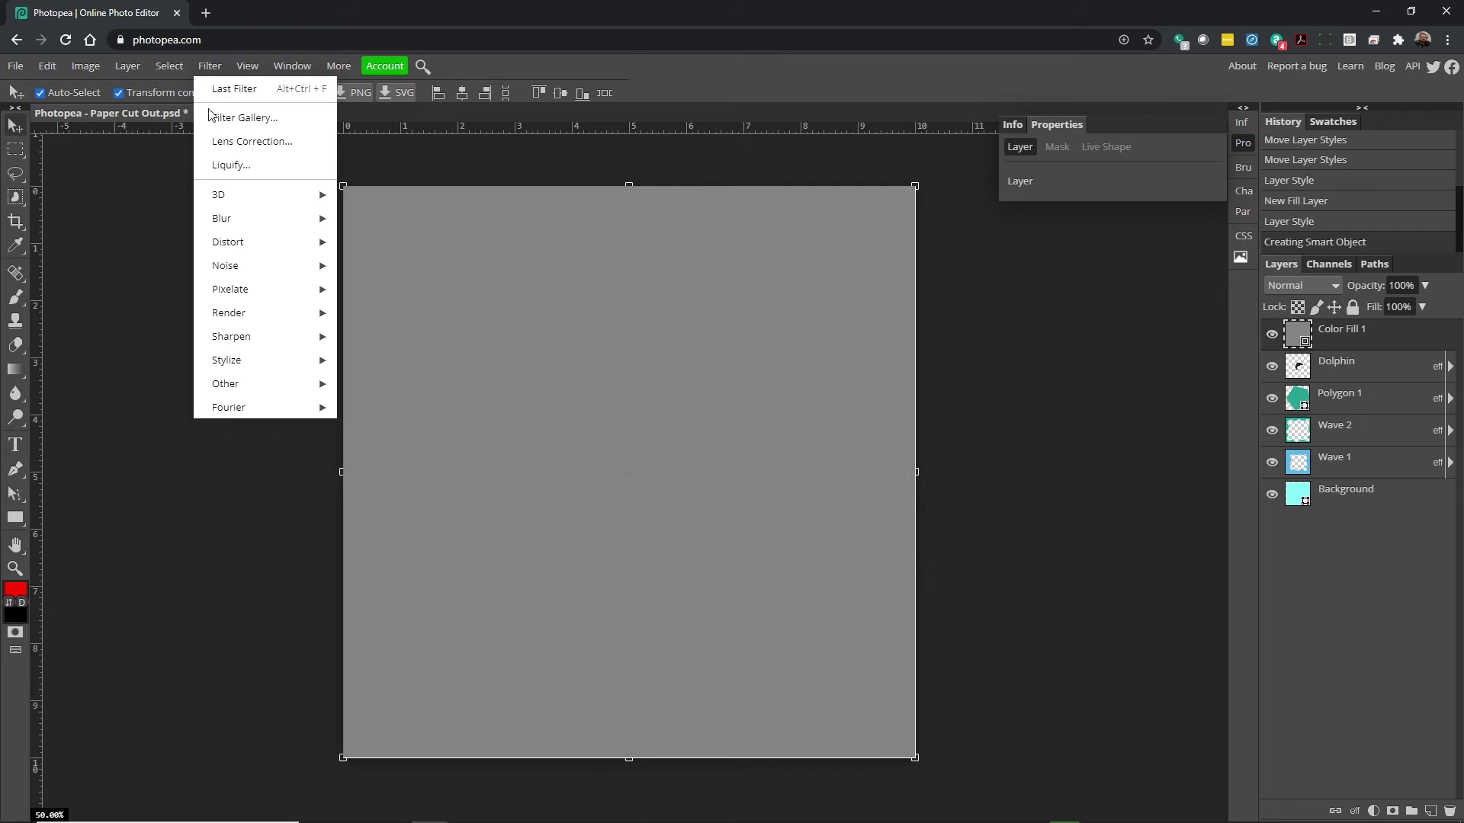
{"action": "mouse_move", "coordinate": [241, 274]}
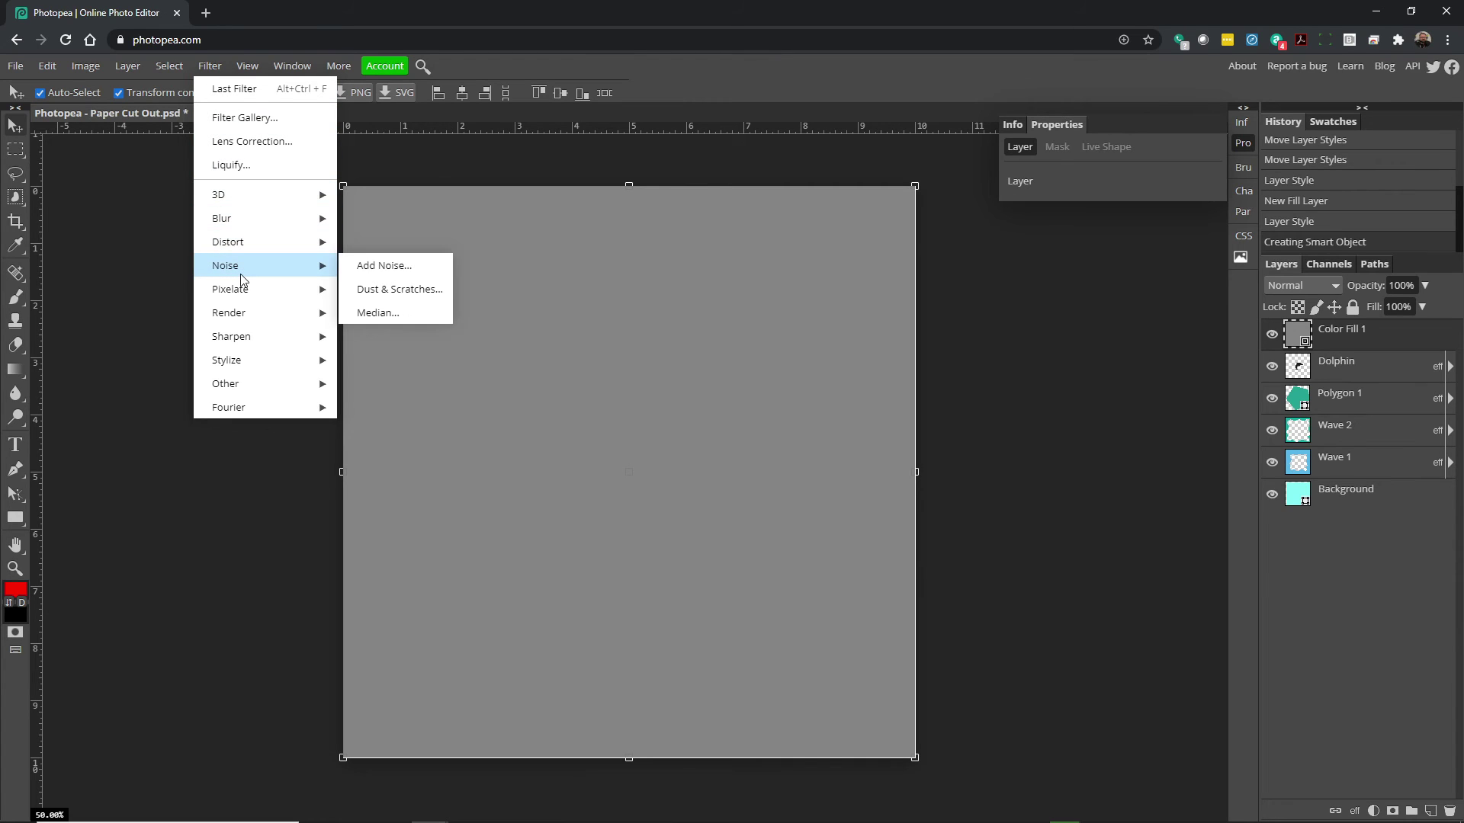
{"action": "left_click", "coordinate": [378, 267]}
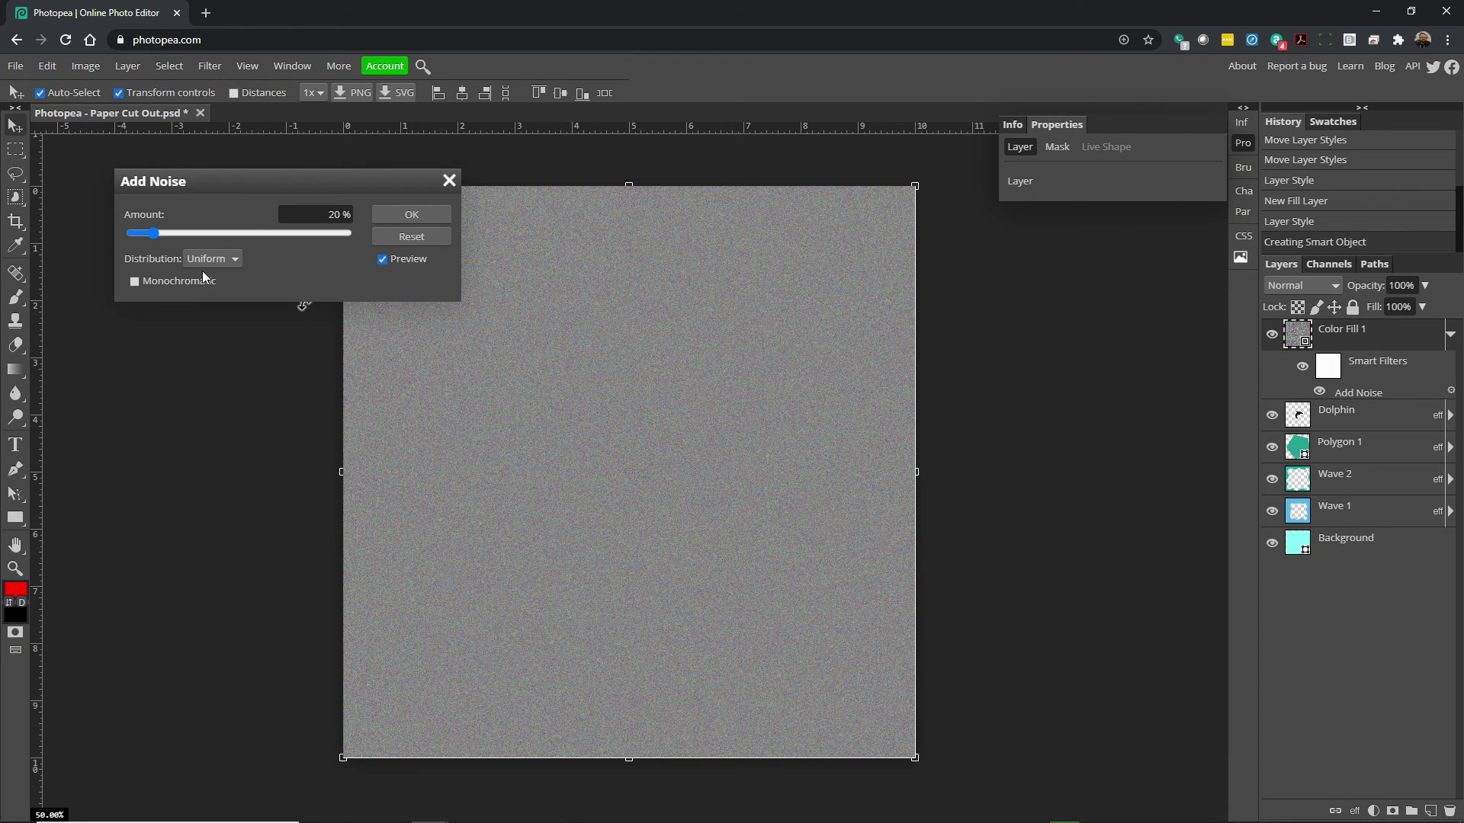
{"action": "left_click", "coordinate": [135, 282]}
{"action": "mouse_move", "coordinate": [156, 238]}
{"action": "left_mouse_down"}
{"action": "mouse_move", "coordinate": [297, 239]}
{"action": "mouse_move", "coordinate": [160, 234]}
{"action": "left_mouse_up"}
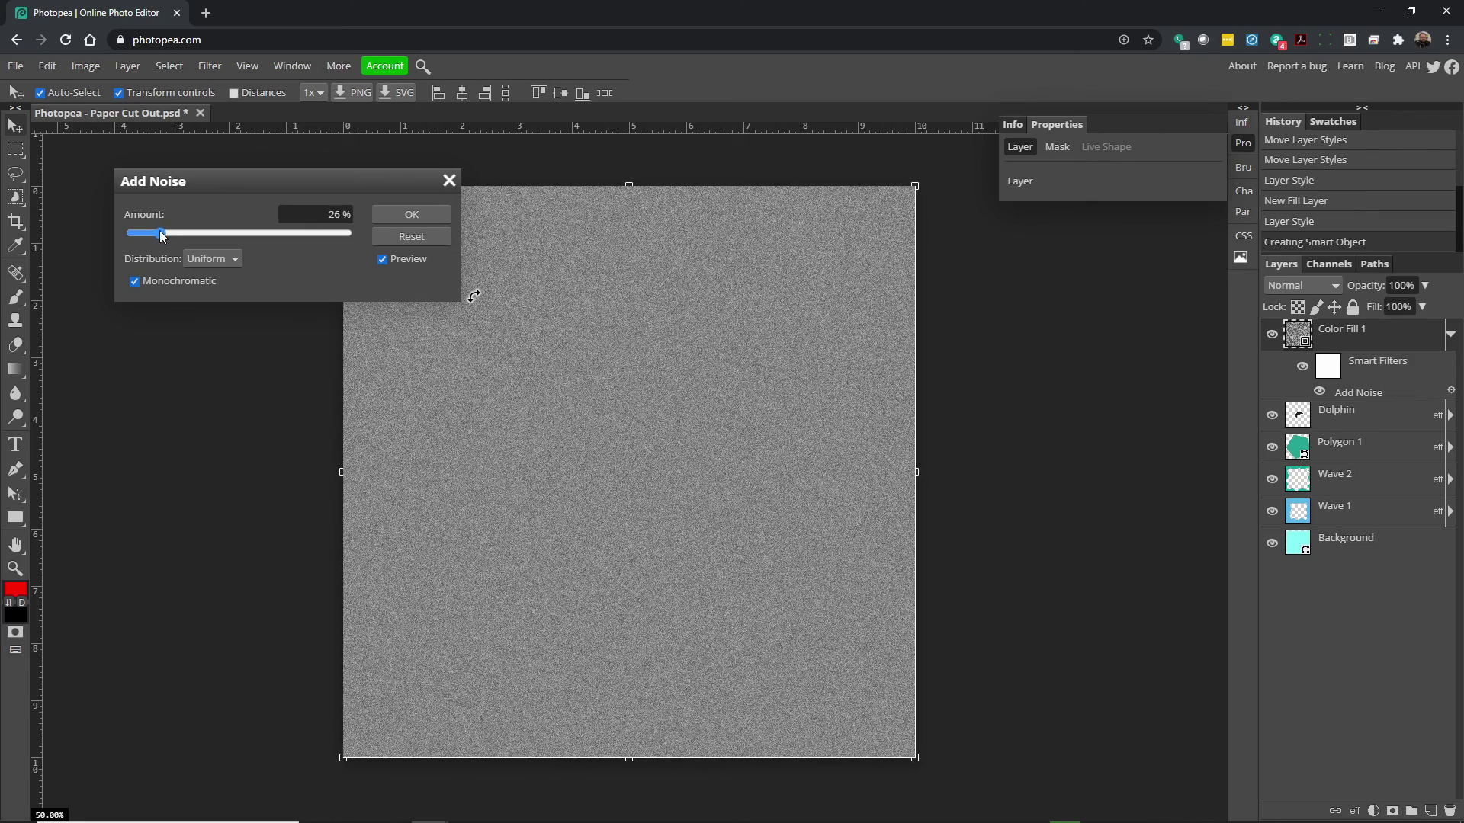
{"action": "left_click", "coordinate": [388, 219]}
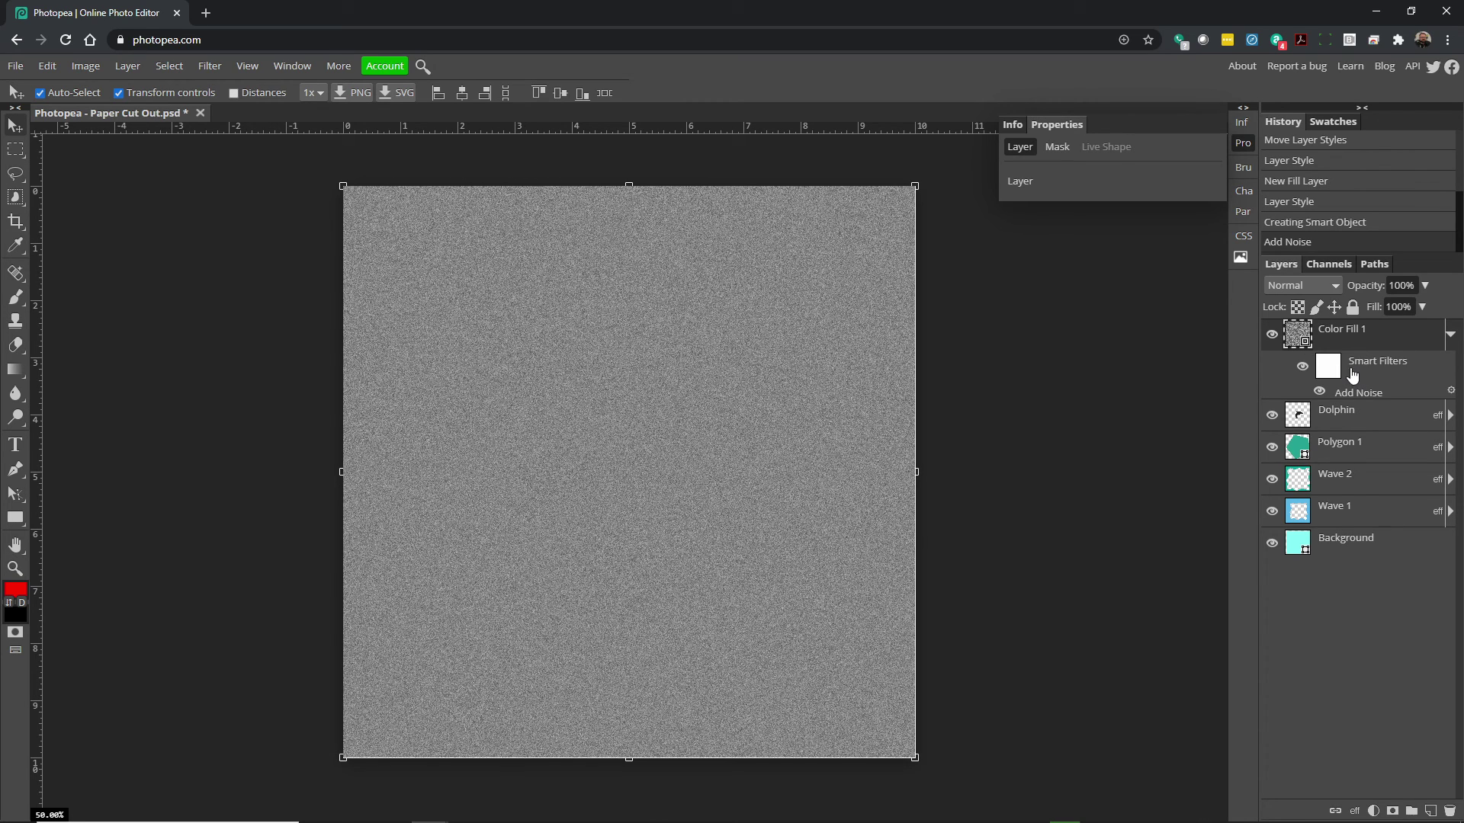
Toggle the gray layer's Smart Filters off and on to compare the noise, and set its blend mode to Soft Light.
{"action": "left_click", "coordinate": [1302, 372]}
{"action": "left_click", "coordinate": [1303, 372]}
{"action": "left_click", "coordinate": [1304, 372]}
{"action": "left_click", "coordinate": [1304, 372]}
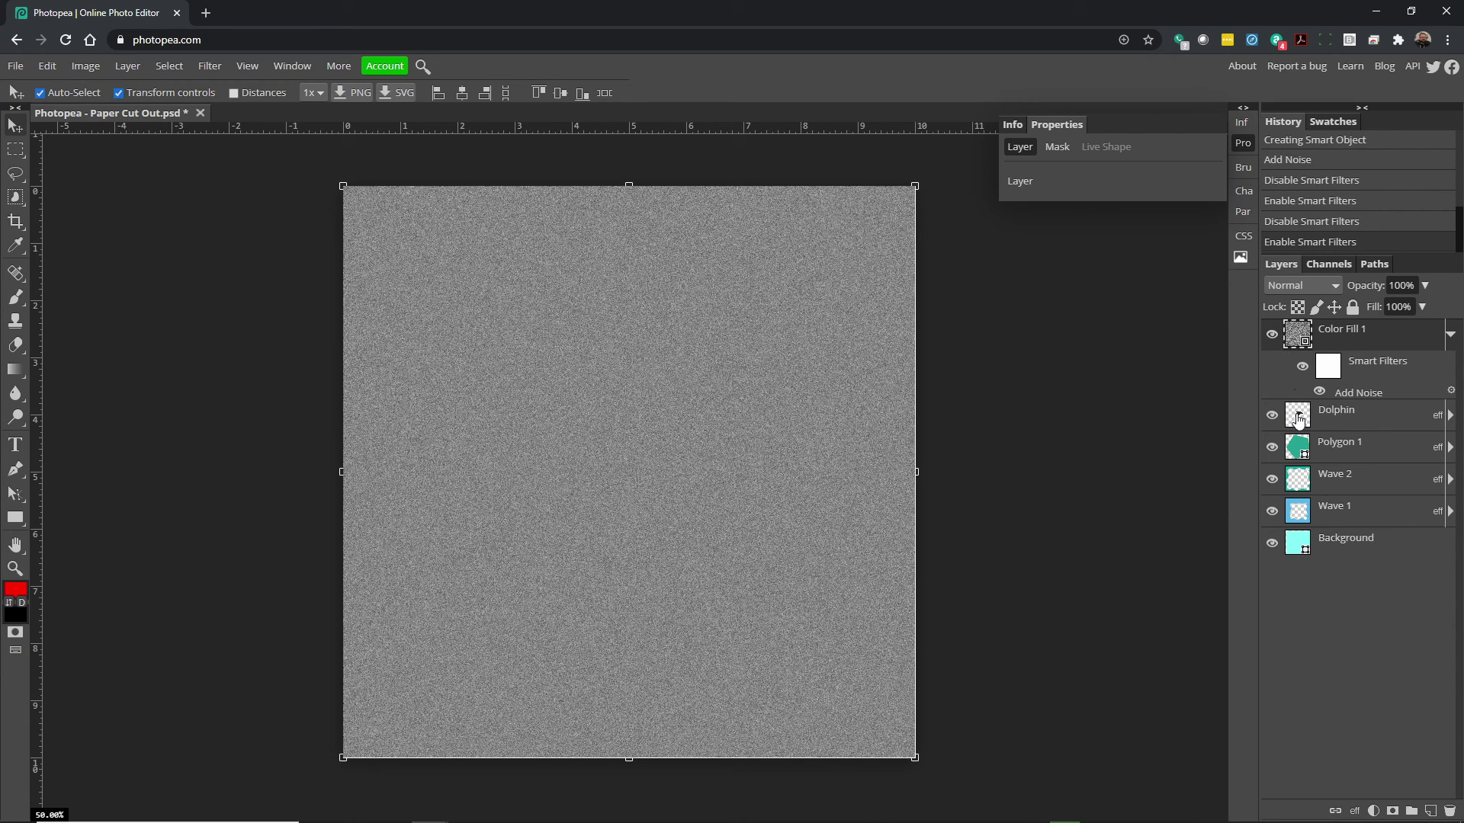
{"action": "left_click", "coordinate": [1304, 285]}
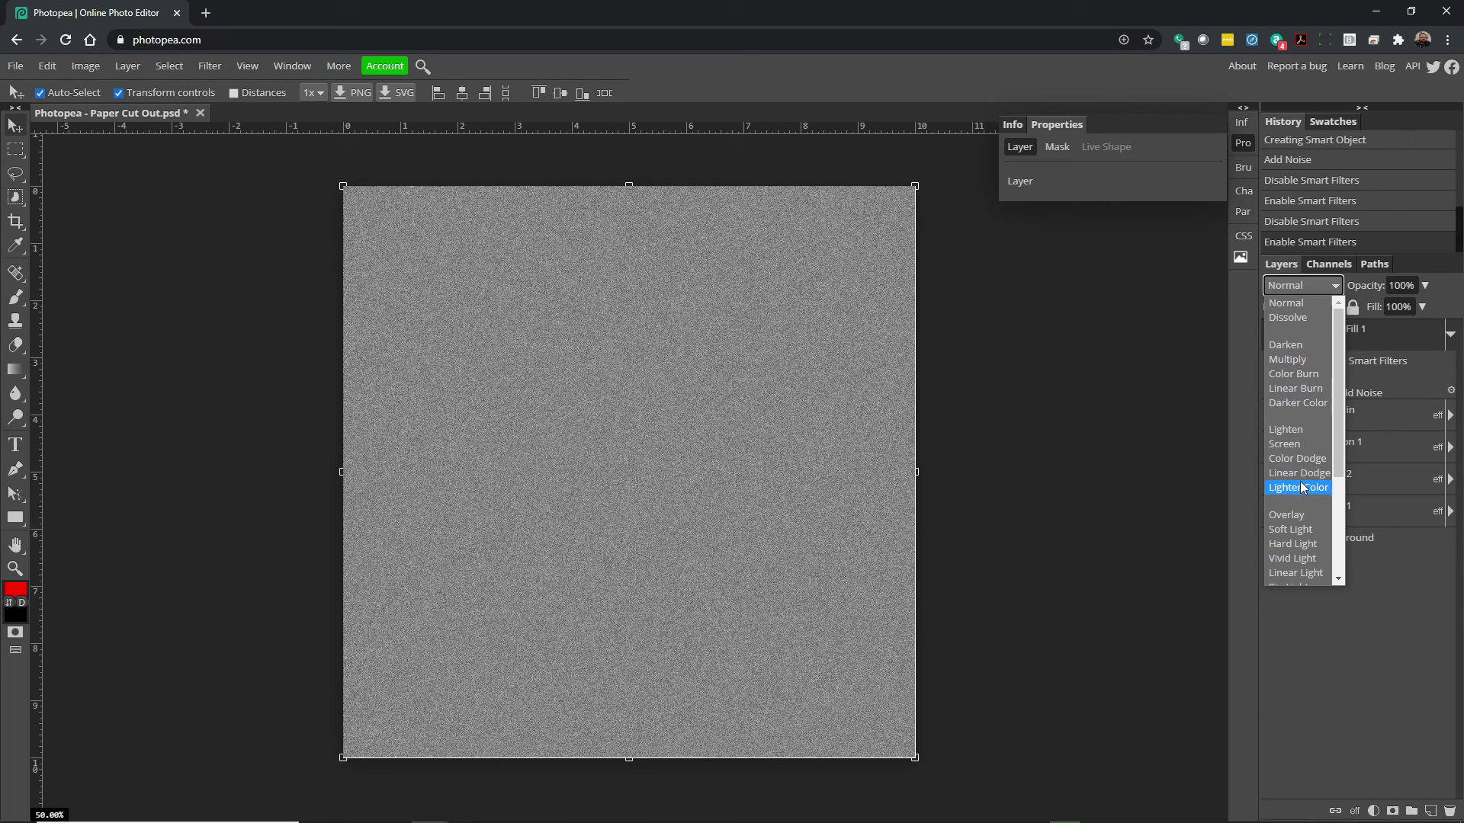
{"action": "left_click", "coordinate": [1301, 532]}
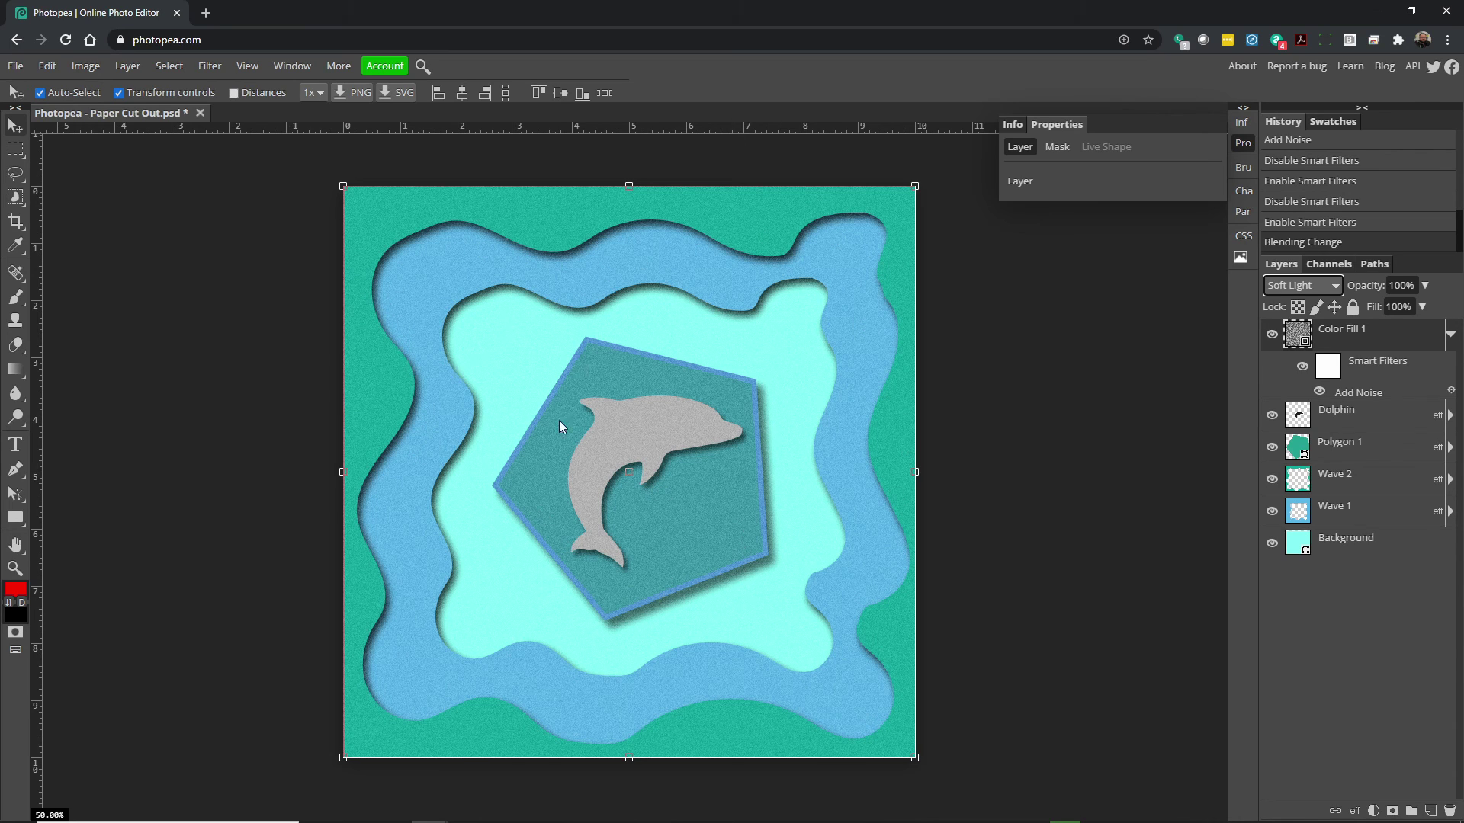
Inspect the paper texture on the dolphin at 100% zoom, comparing the artwork with the noise layer hidden and shown.
{"action": "left_click", "coordinate": [15, 568]}
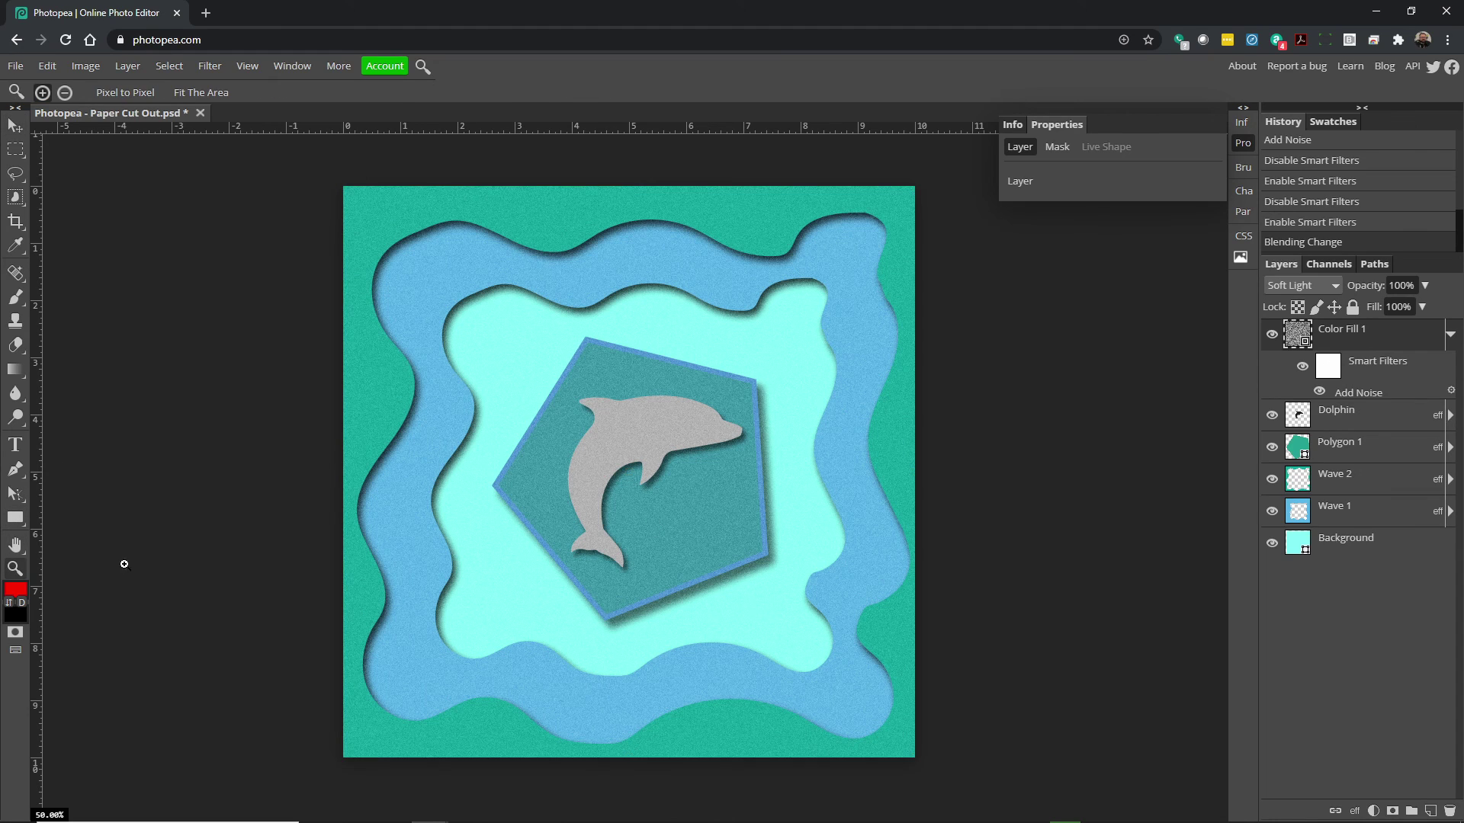
{"action": "left_click", "coordinate": [647, 463]}
{"action": "left_click", "coordinate": [640, 462]}
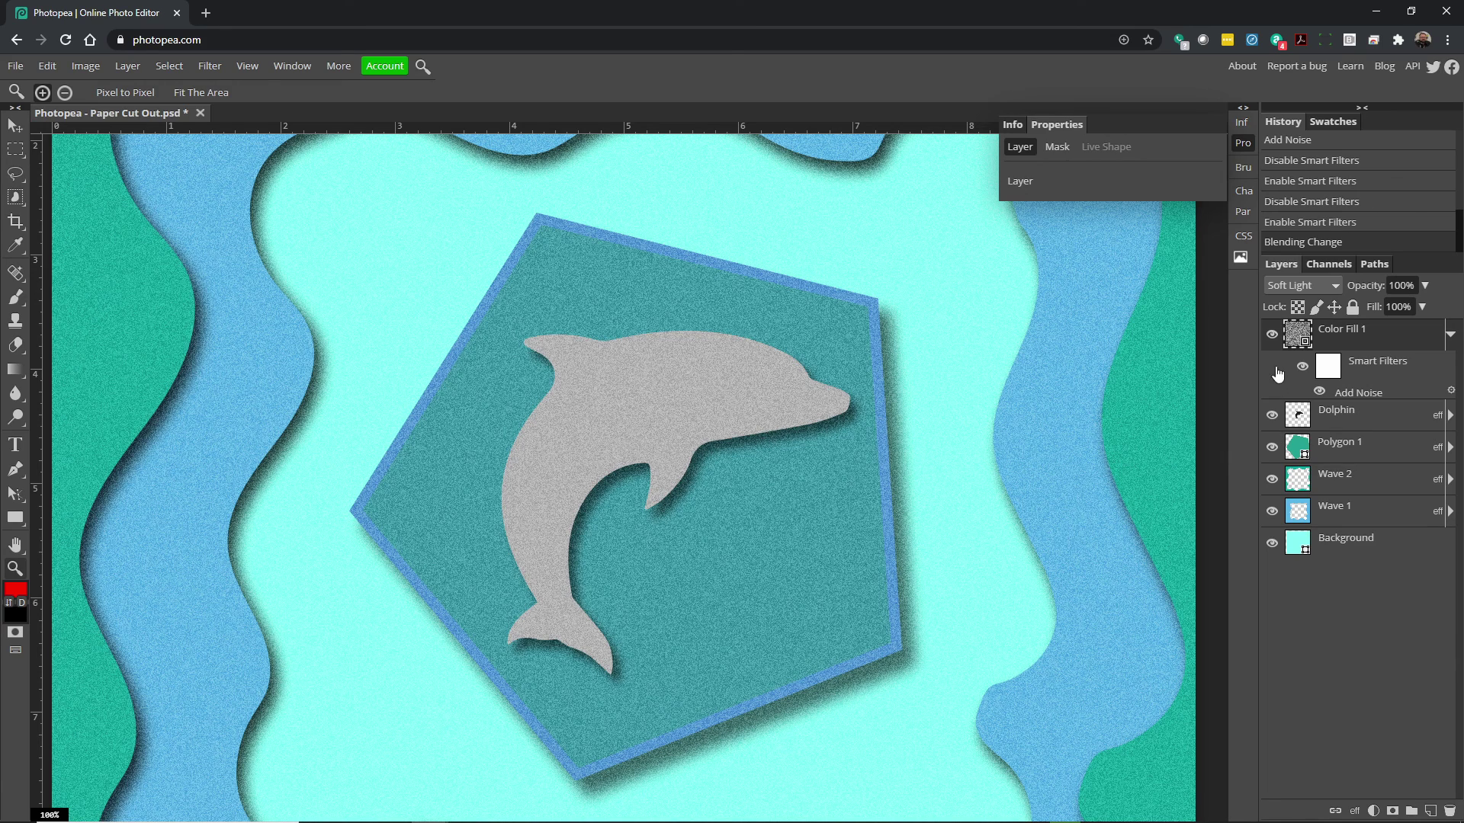
{"action": "left_click", "coordinate": [1273, 337]}
{"action": "left_click", "coordinate": [1273, 336]}
{"action": "left_click", "coordinate": [1273, 335]}
{"action": "left_click", "coordinate": [598, 488], "text": "alt"}
{"action": "left_click", "coordinate": [597, 483], "text": "alt"}
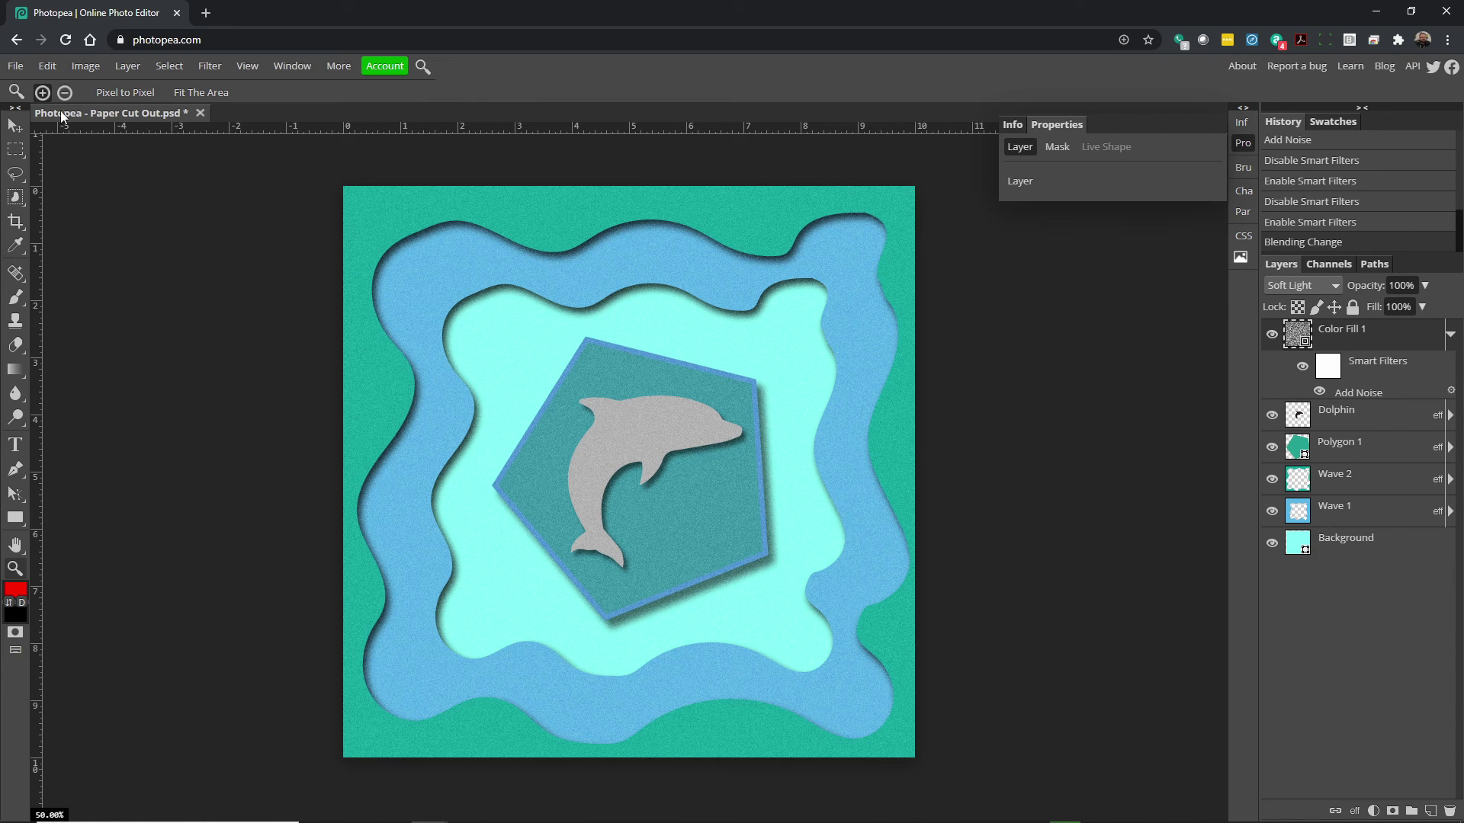
Save the layered paper cut-out design as a PSD file.
{"action": "left_click", "coordinate": [21, 71]}
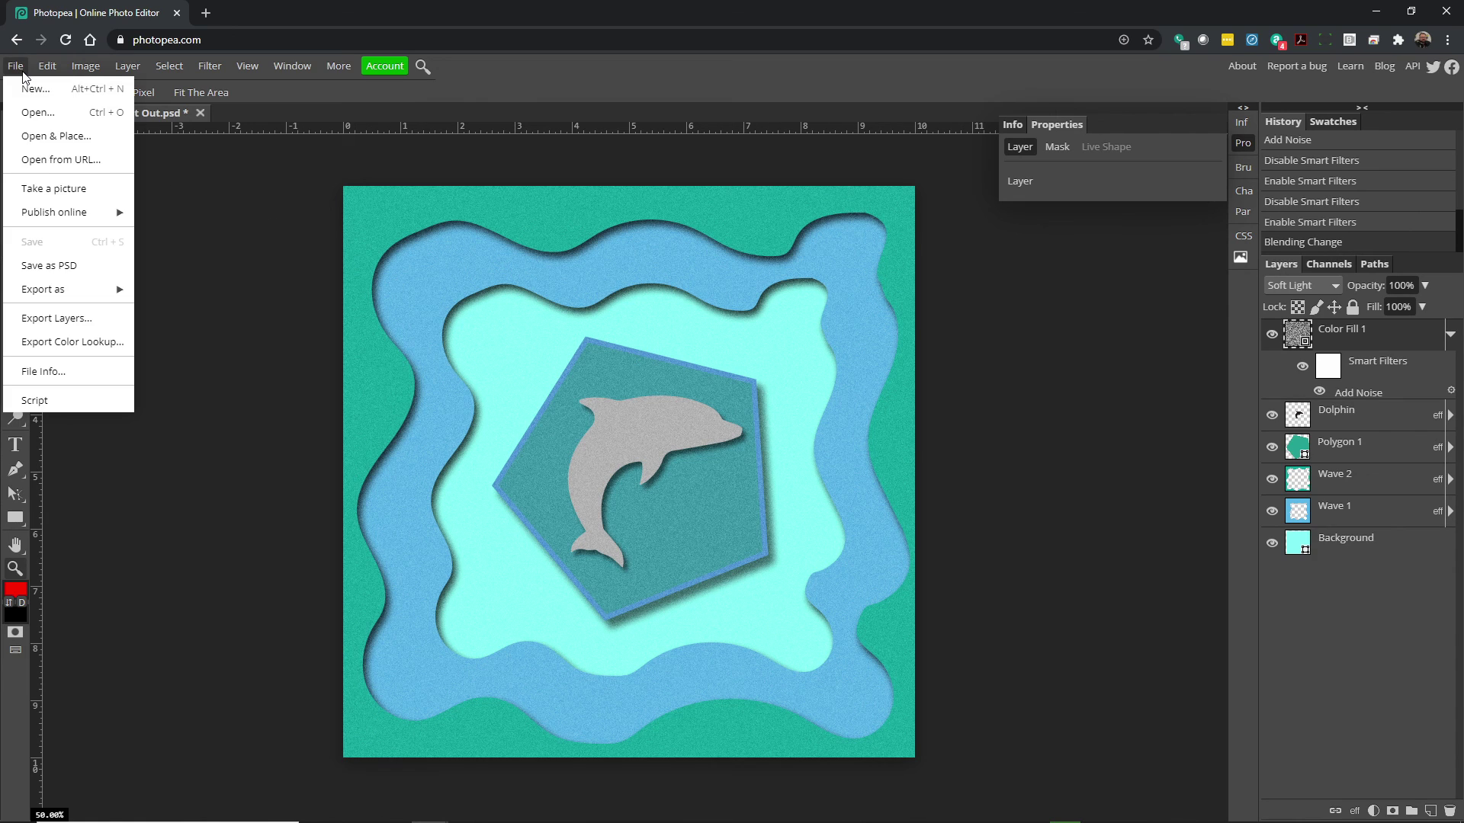
{"action": "left_click", "coordinate": [32, 267]}
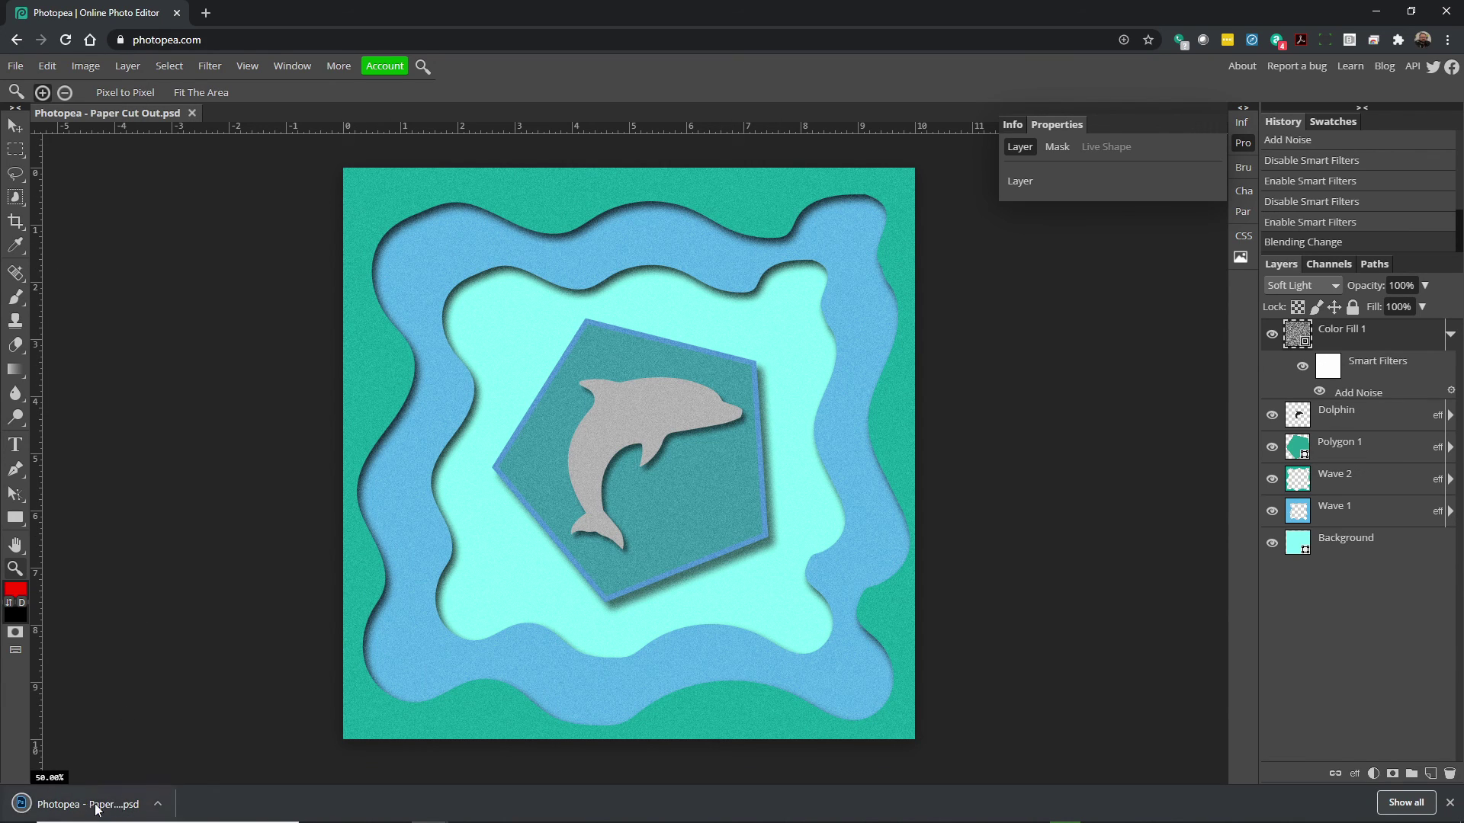
Export the artwork as a JPG at 70% quality with a smaller pixel width.
{"action": "left_click", "coordinate": [17, 72]}
{"action": "mouse_move", "coordinate": [45, 285]}
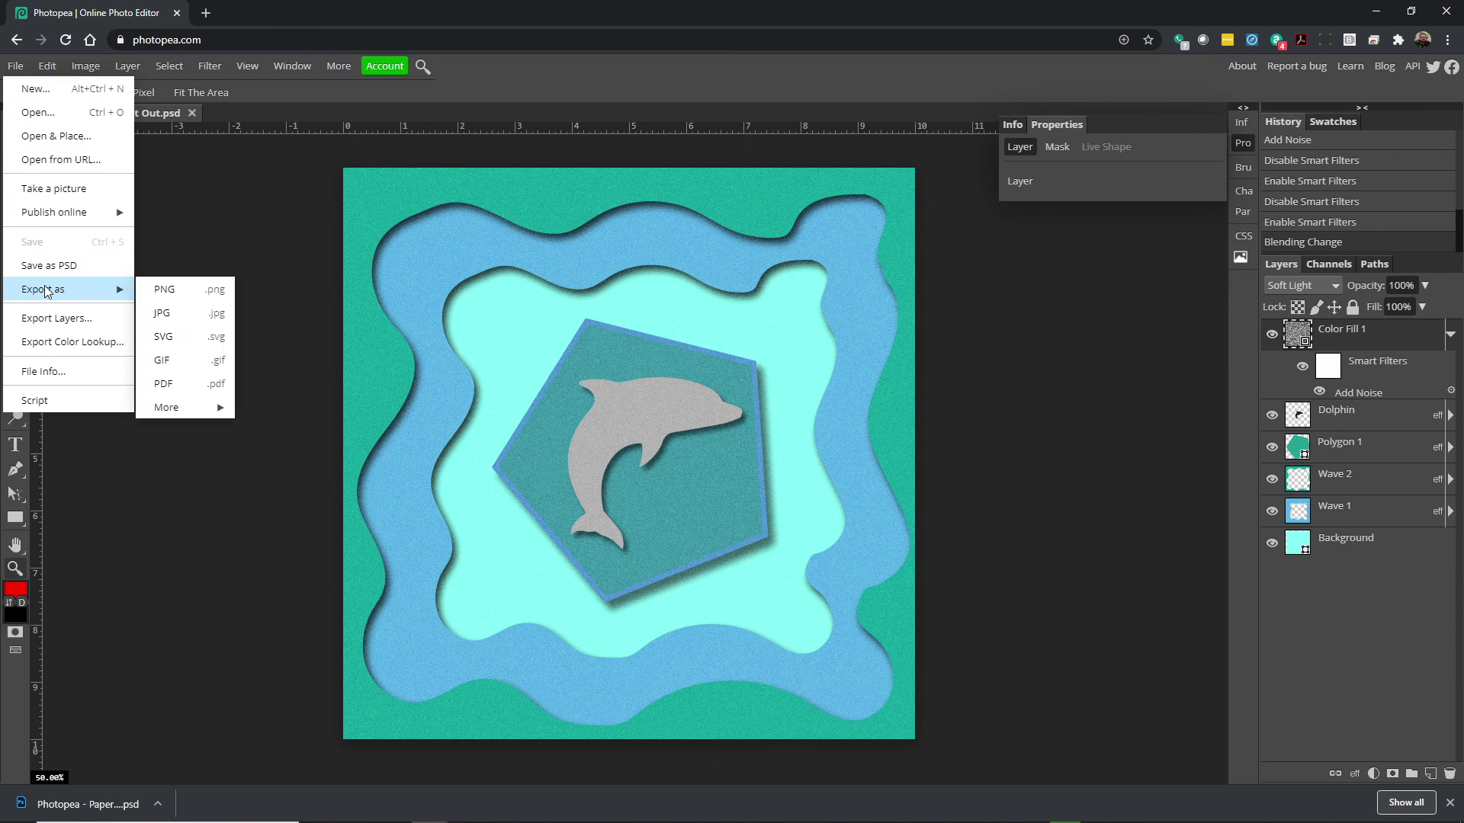
{"action": "left_click", "coordinate": [180, 311]}
{"action": "left_click_drag", "start_coordinate": [180, 311], "coordinate": [434, 389]}
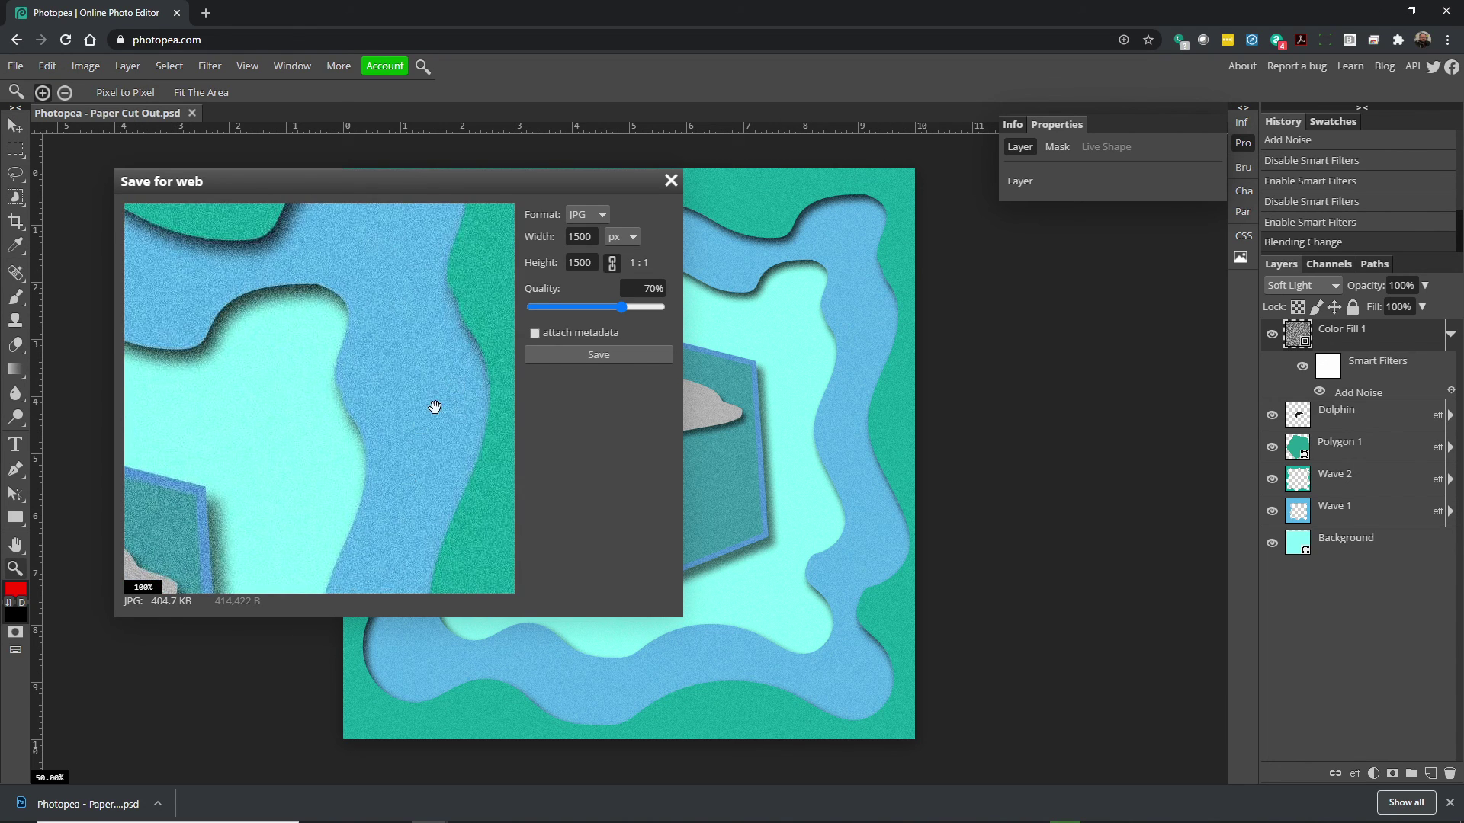
{"action": "left_click", "coordinate": [594, 236]}
{"action": "type", "text": "10"}
{"action": "left_click", "coordinate": [630, 356]}
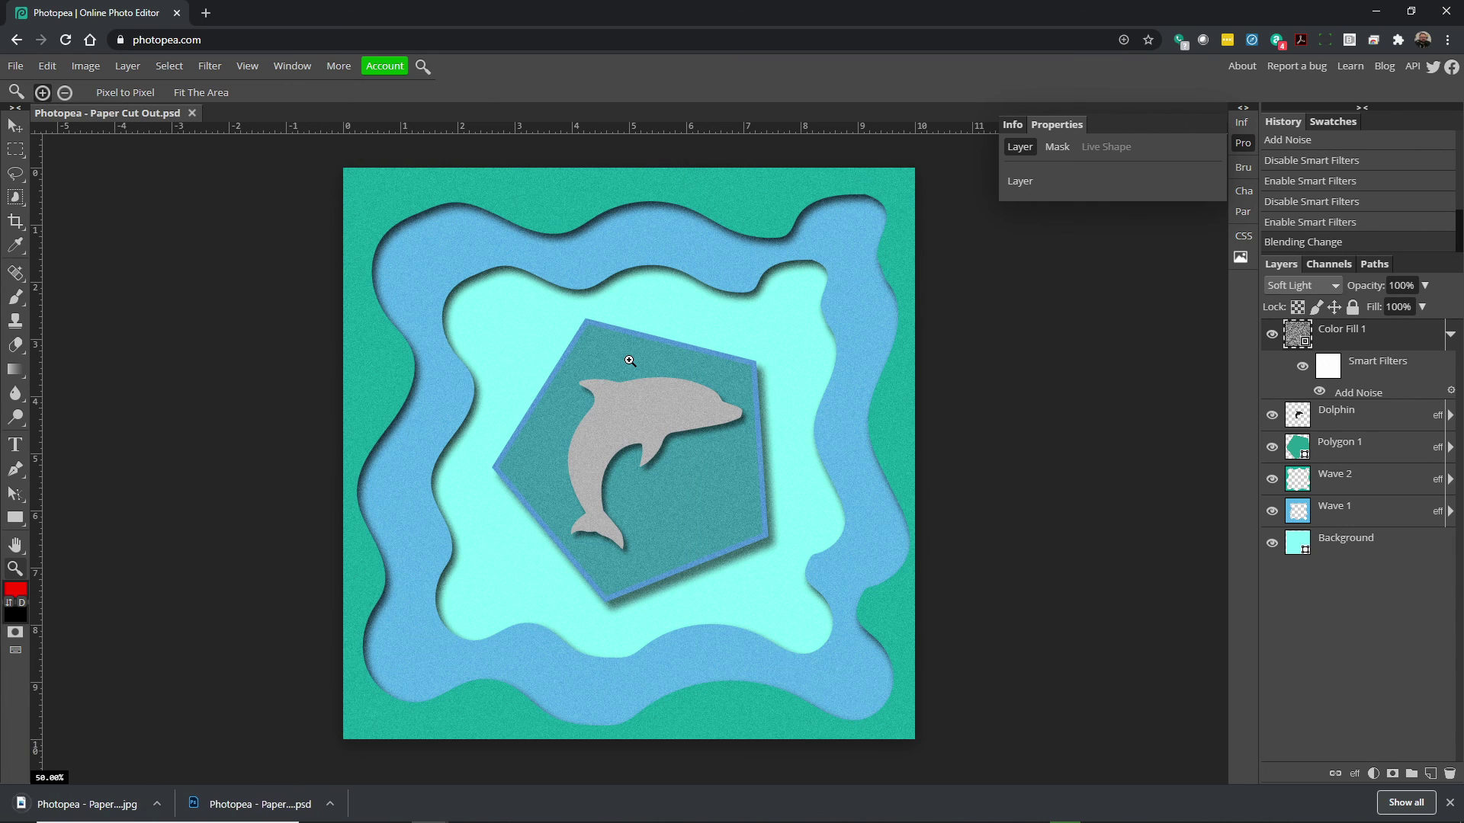